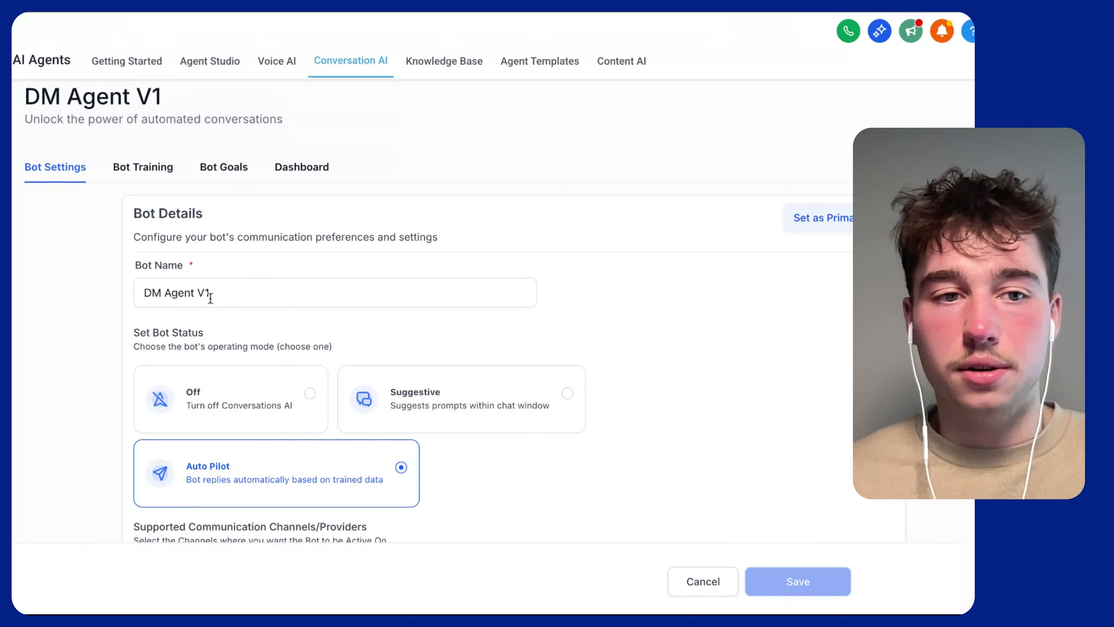
- Review DM Agent V1's bot name, operating status and the options for supported communication channels
left_click(210, 292)
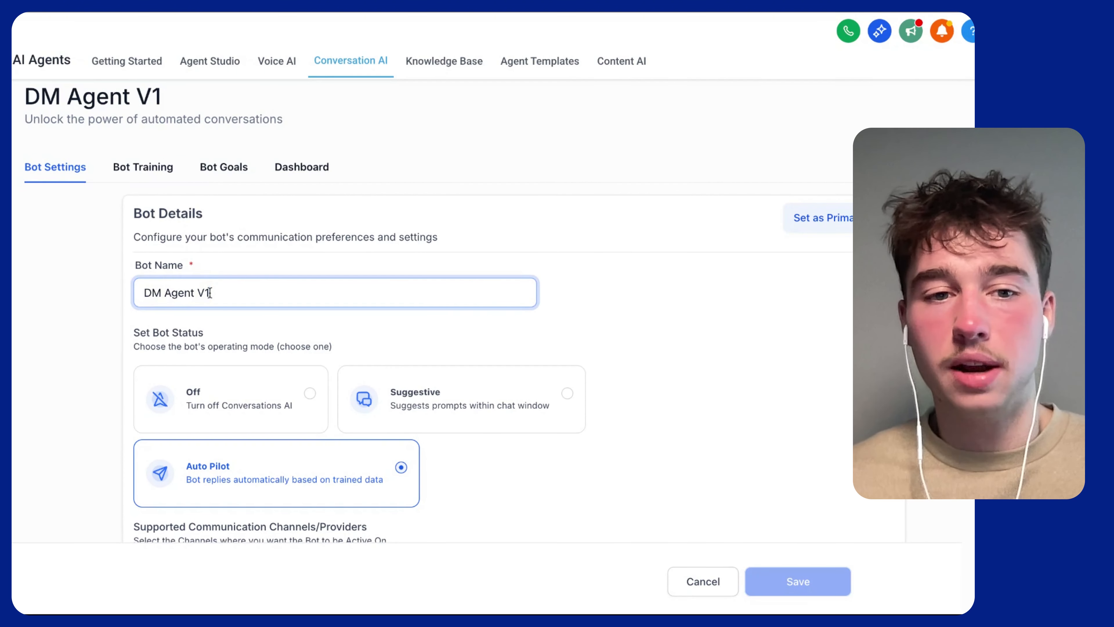
scroll(263, 314, "down", 2)
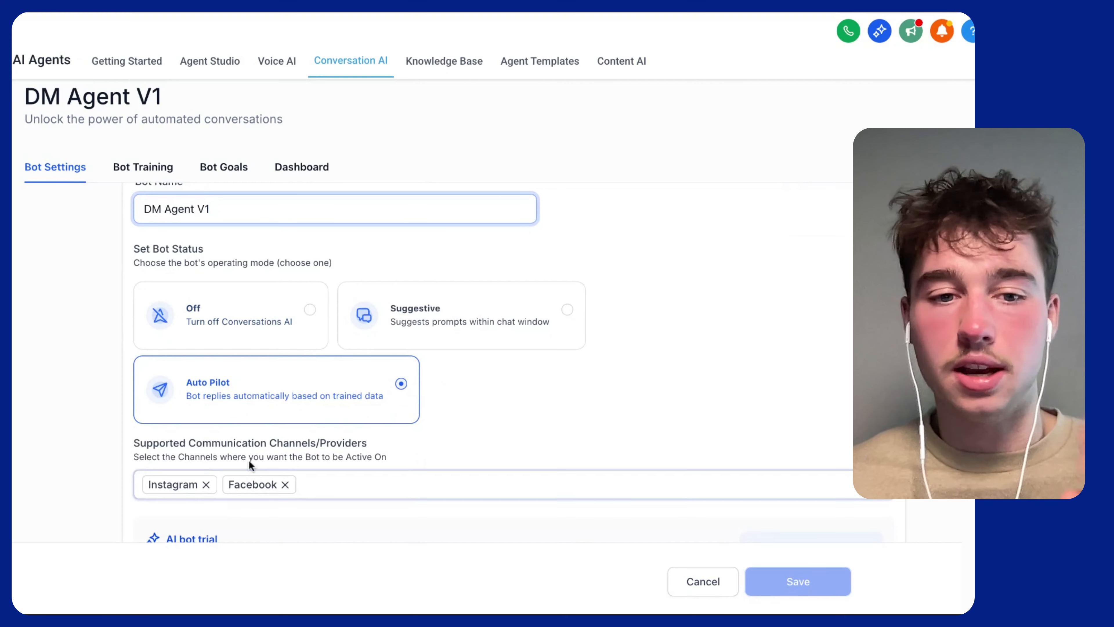
scroll(269, 409, "down", 1)
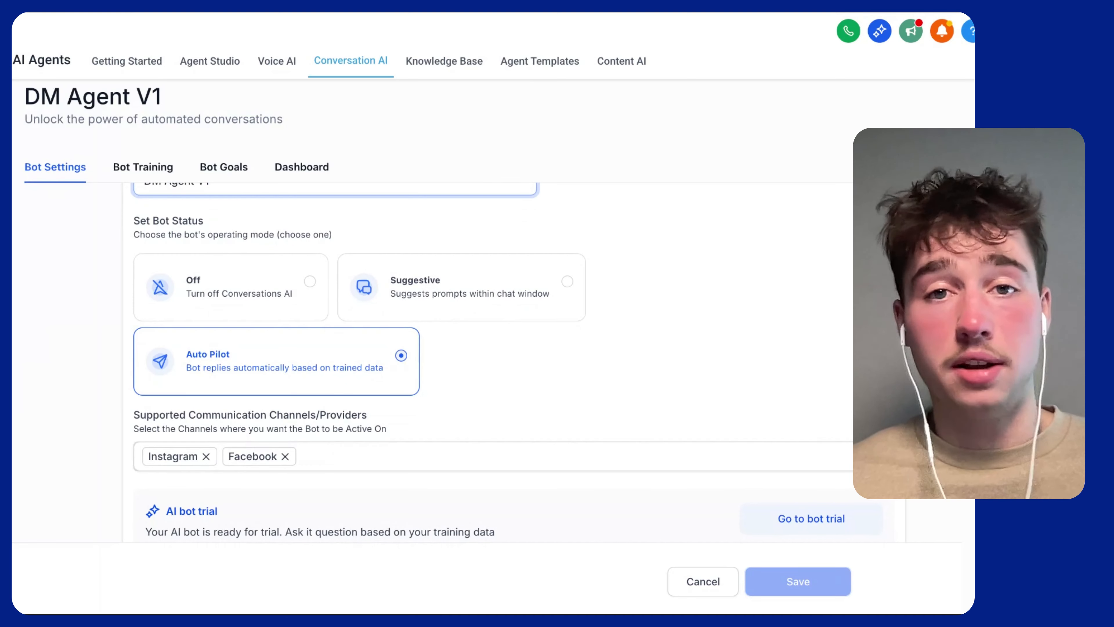
scroll(493, 361, "down", 1)
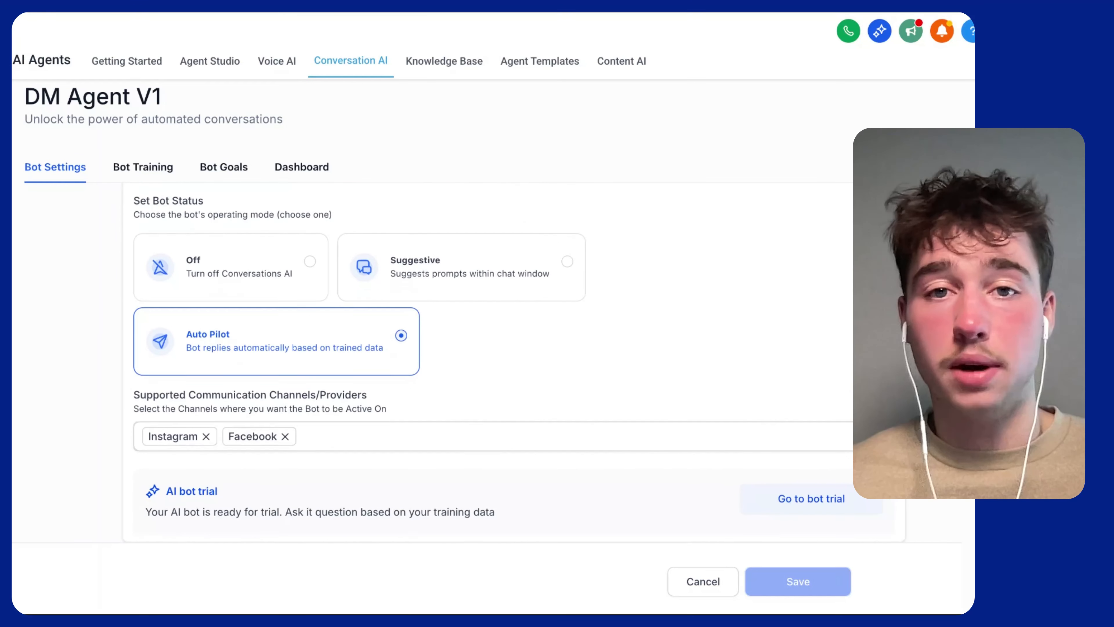
left_click(370, 441)
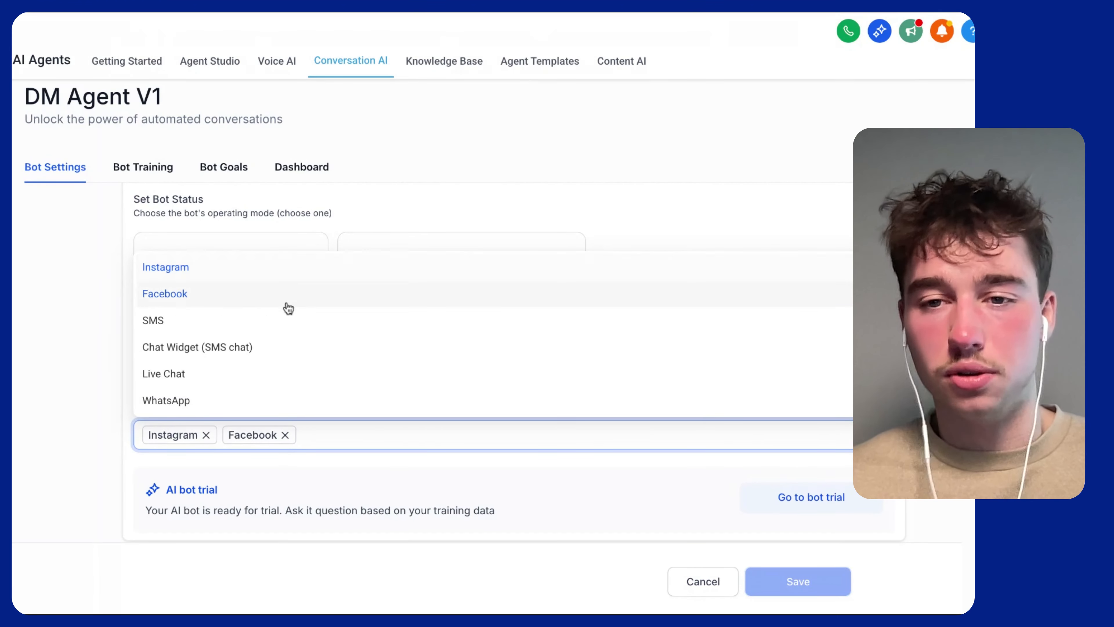
left_click(700, 211)
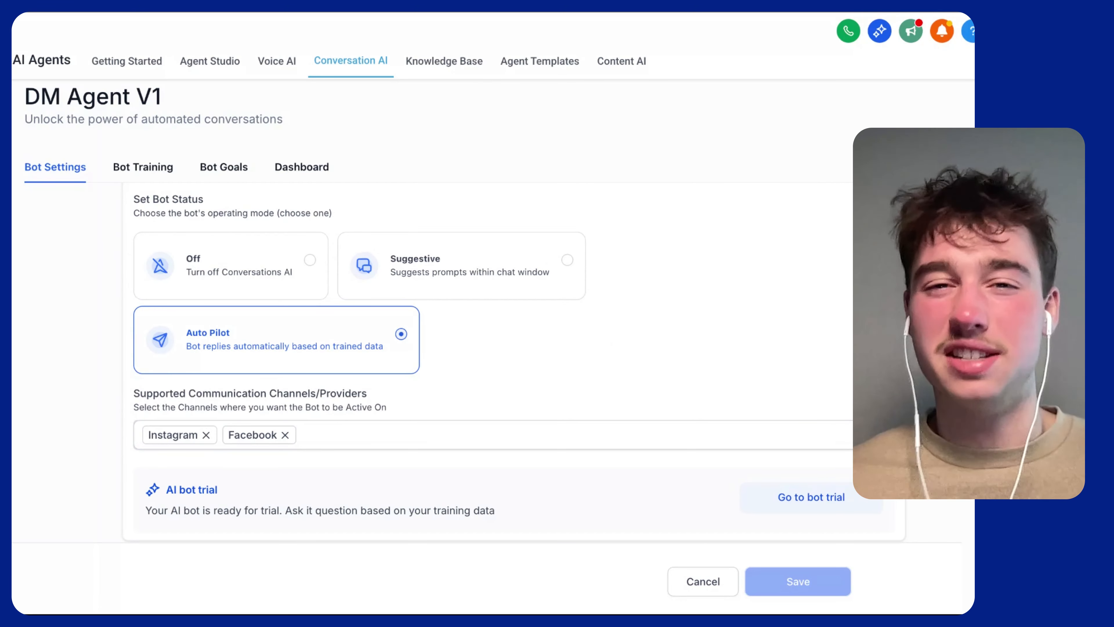
- Examine the bot's advanced settings: business name, response wait time, message limit, image and voice note replies, sleep period and pricing
scroll(224, 304, "down", 10)
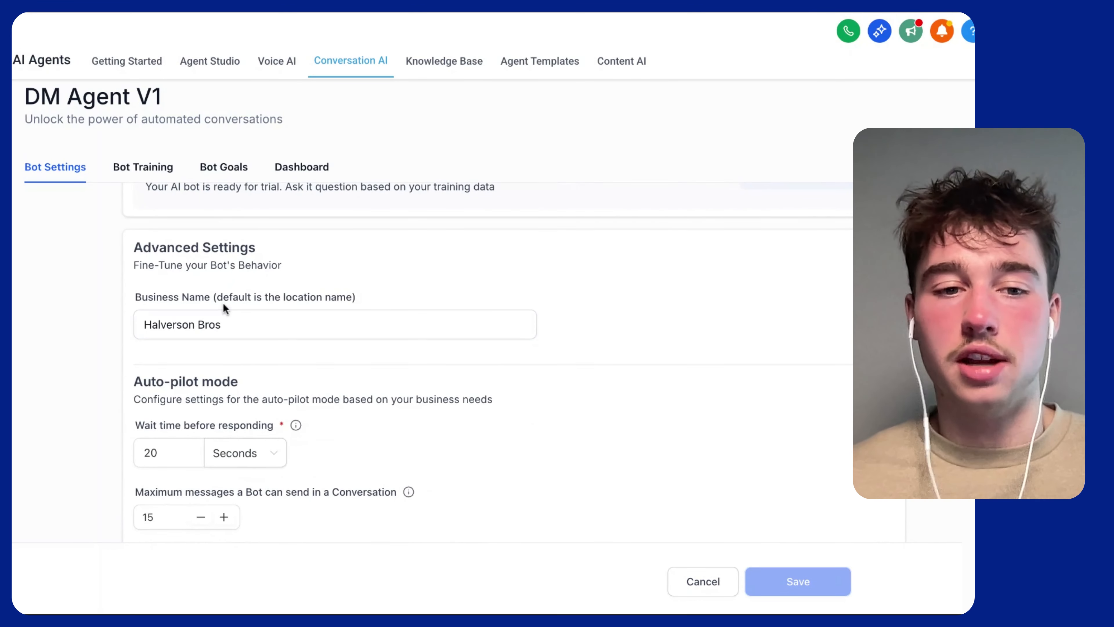
left_click(226, 313)
scroll(233, 313, "down", 4)
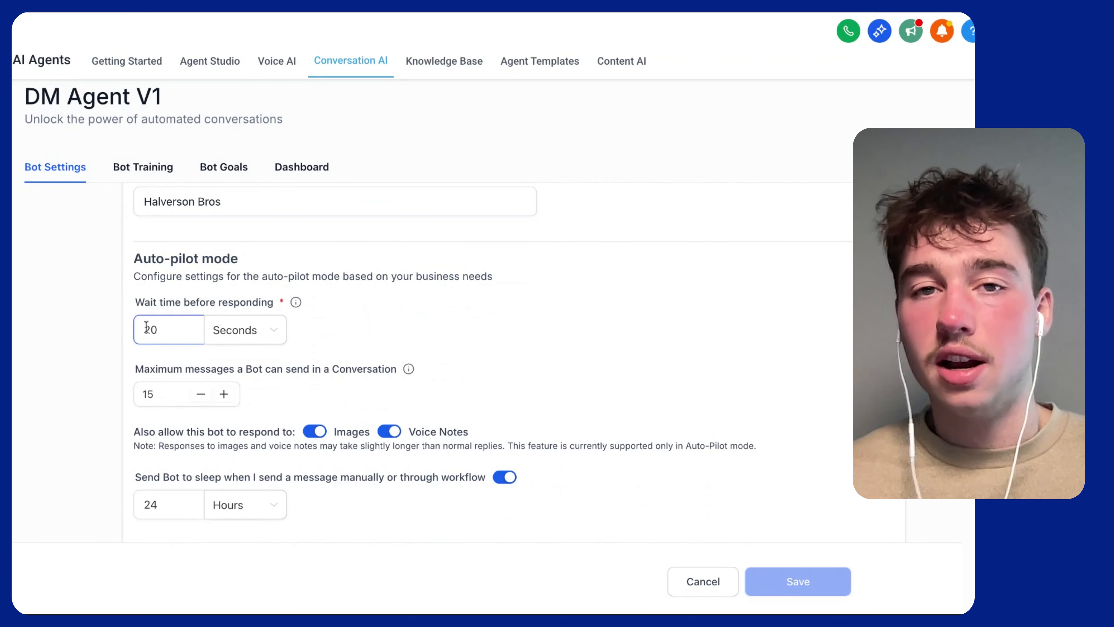
mouse_move(296, 302)
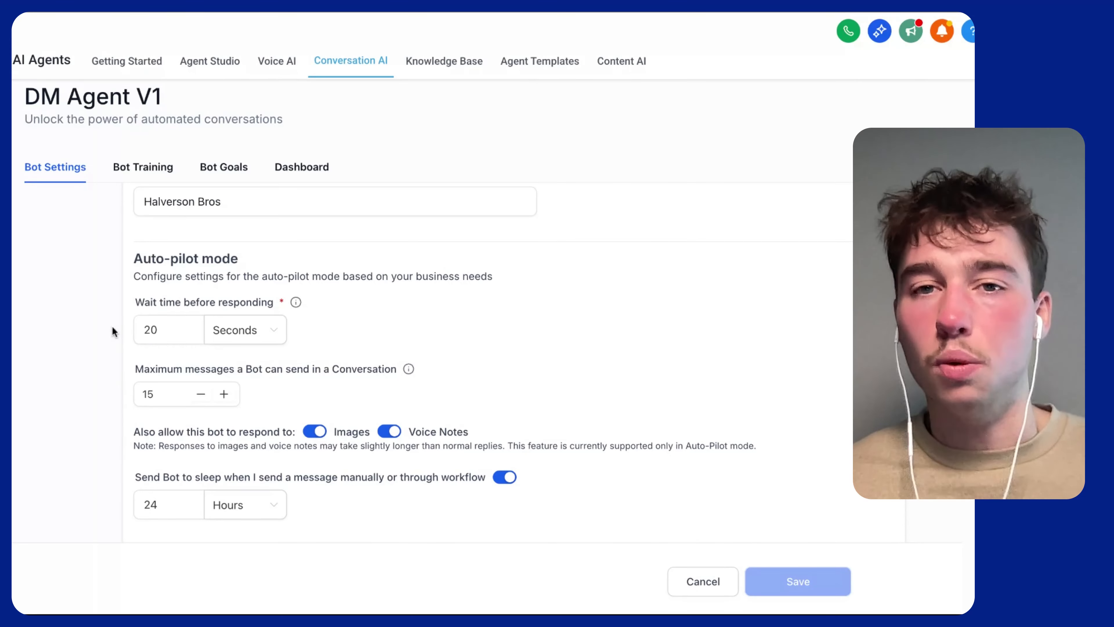
scroll(161, 330, "down", 1)
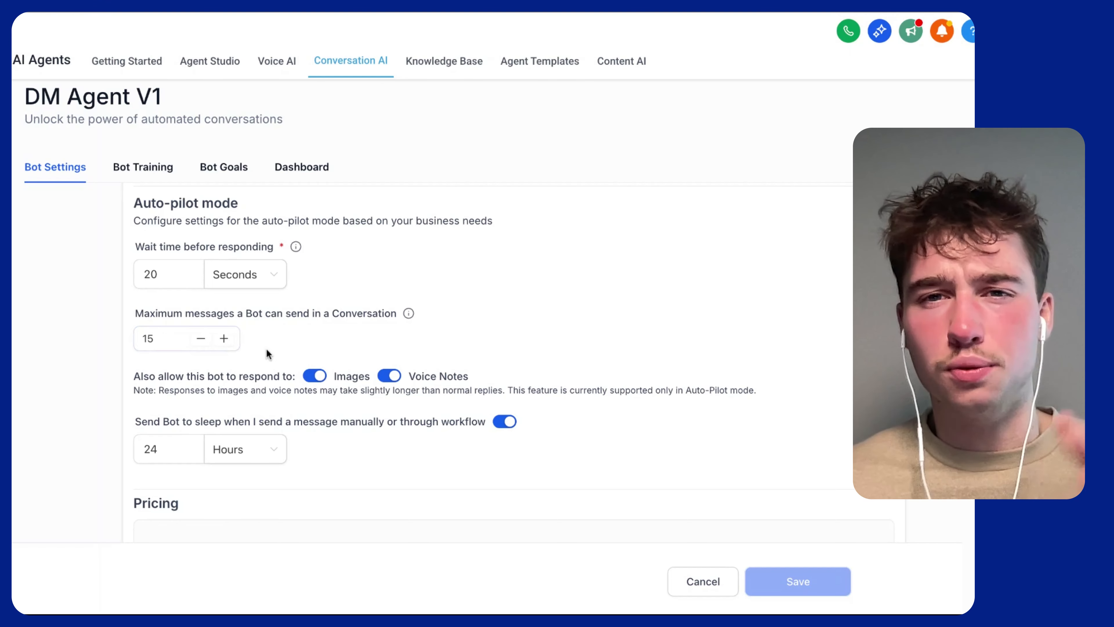
scroll(285, 400, "down", 1)
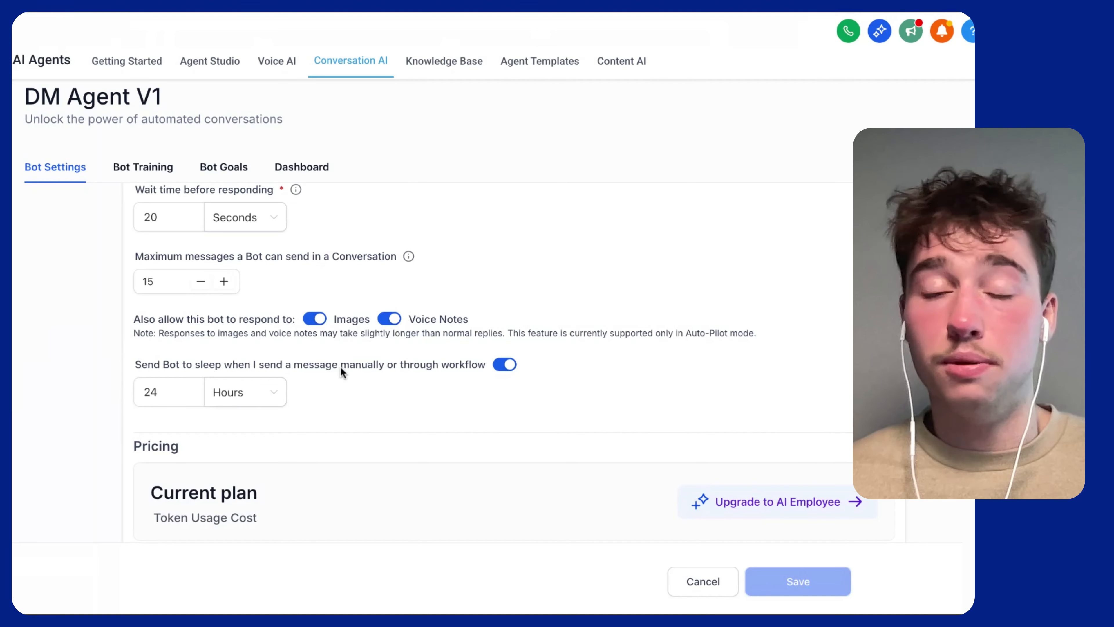
left_click(189, 390)
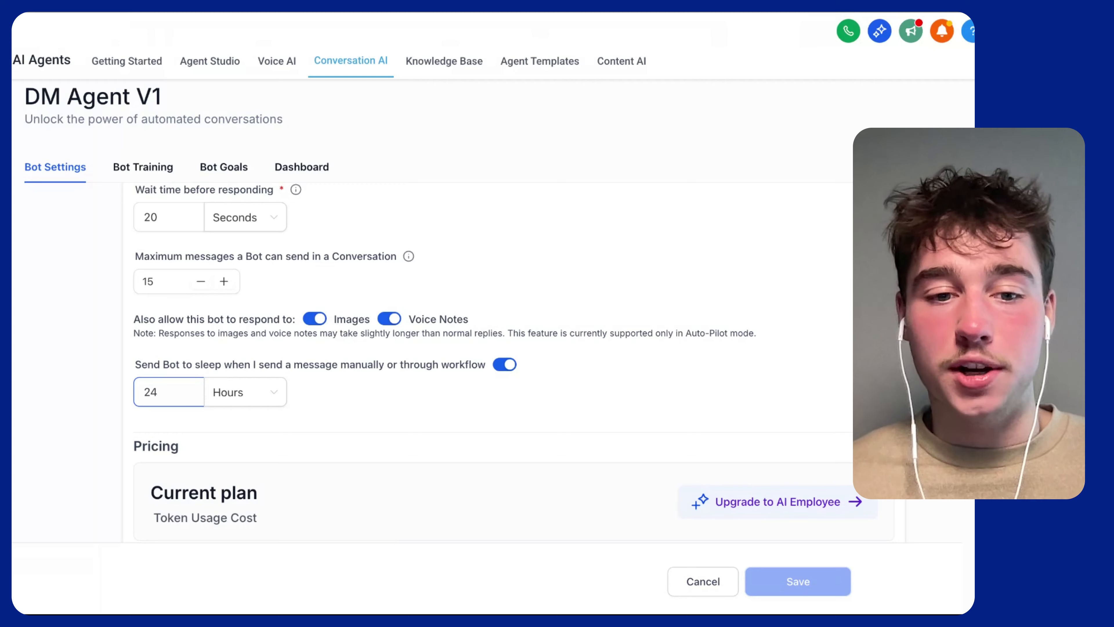
left_click(319, 423)
scroll(321, 424, "down", 1)
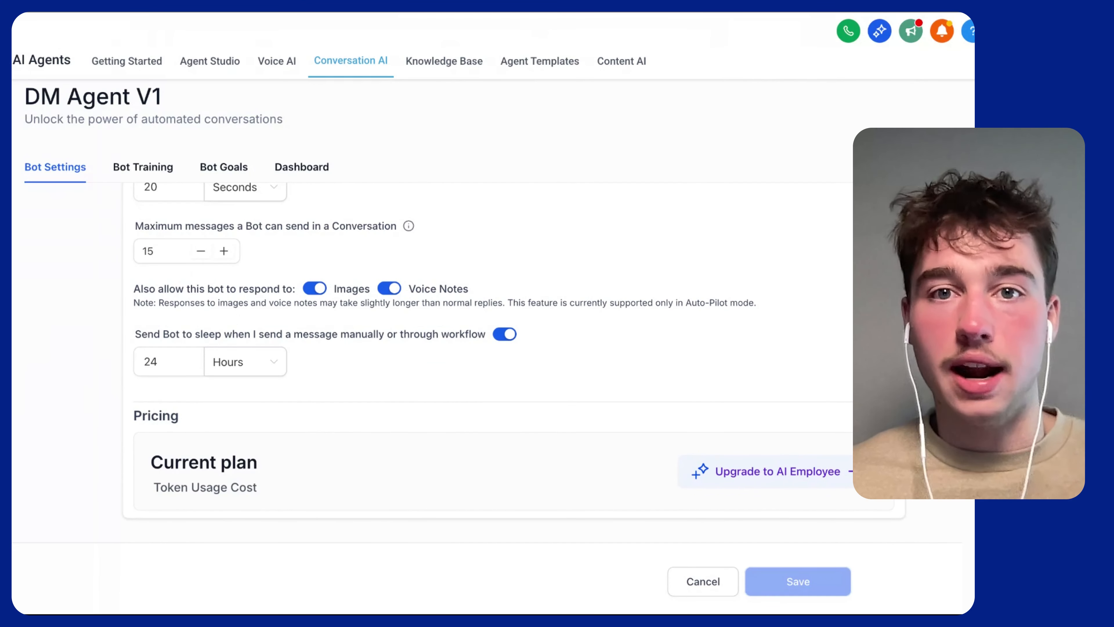
scroll(438, 362, "up", 2)
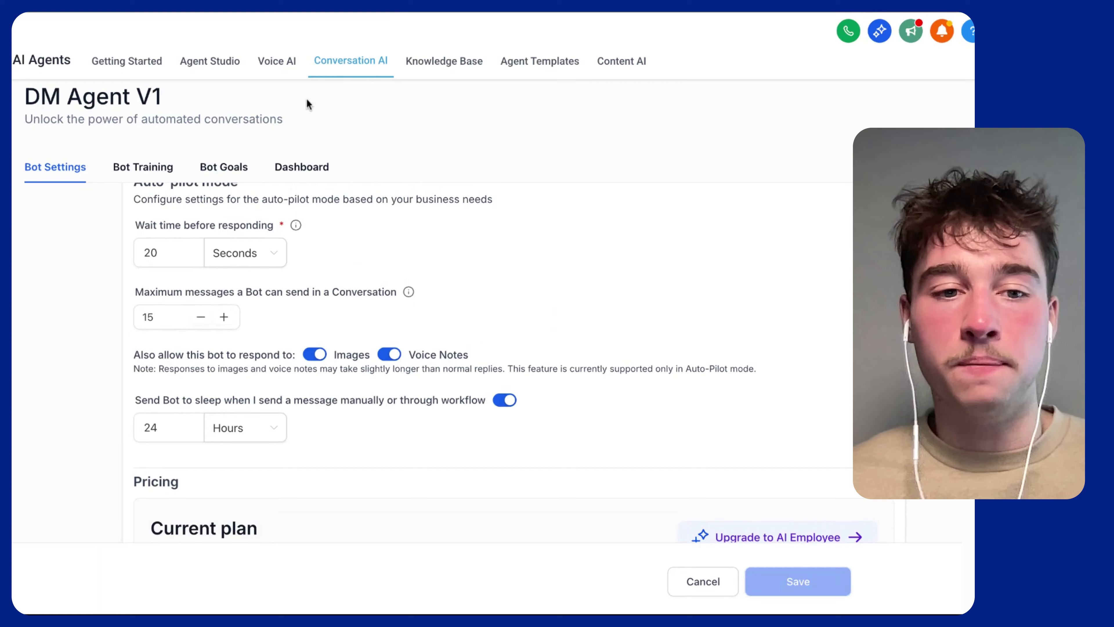
- From the bot's training settings, create a new knowledge base named "HB Lighting Knowledge Base 2026" without a description
left_click(143, 168)
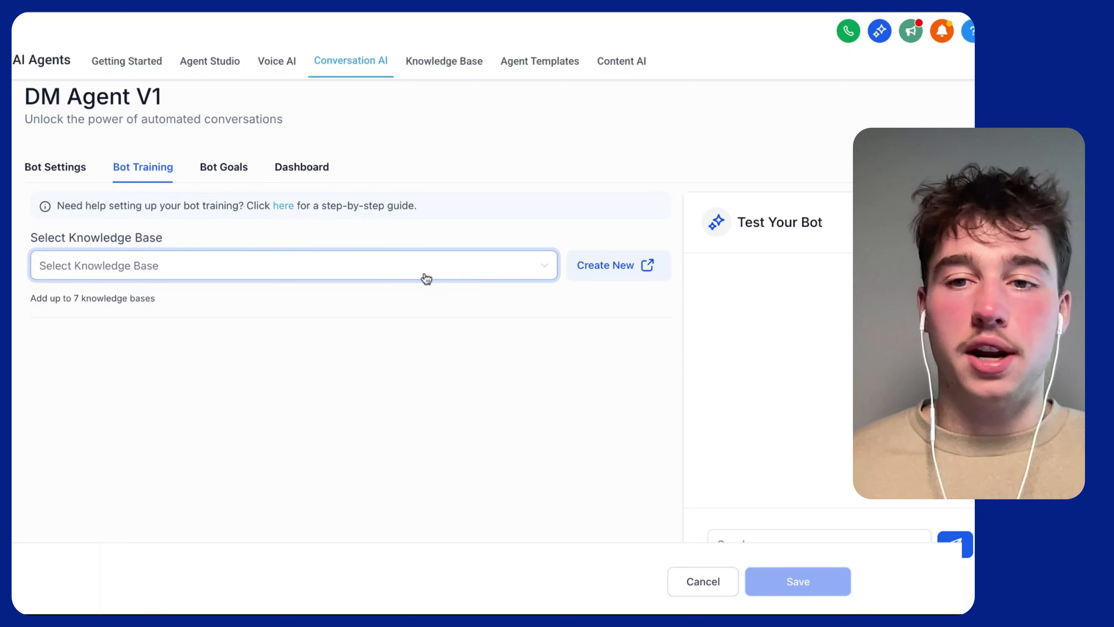
left_click(622, 270)
left_click(423, 246)
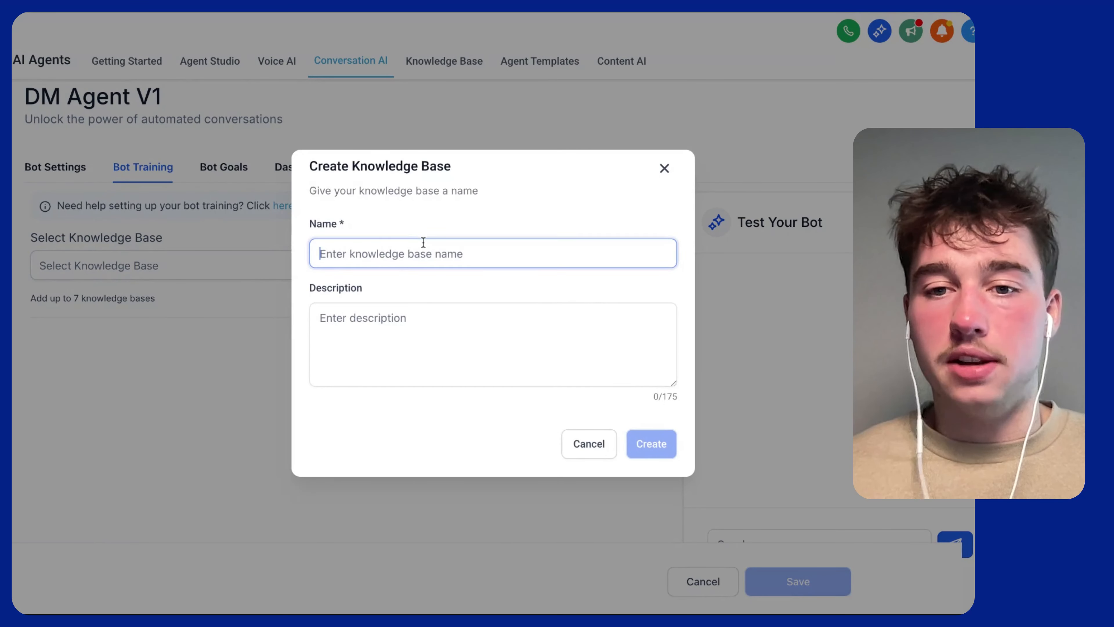
type("HB")
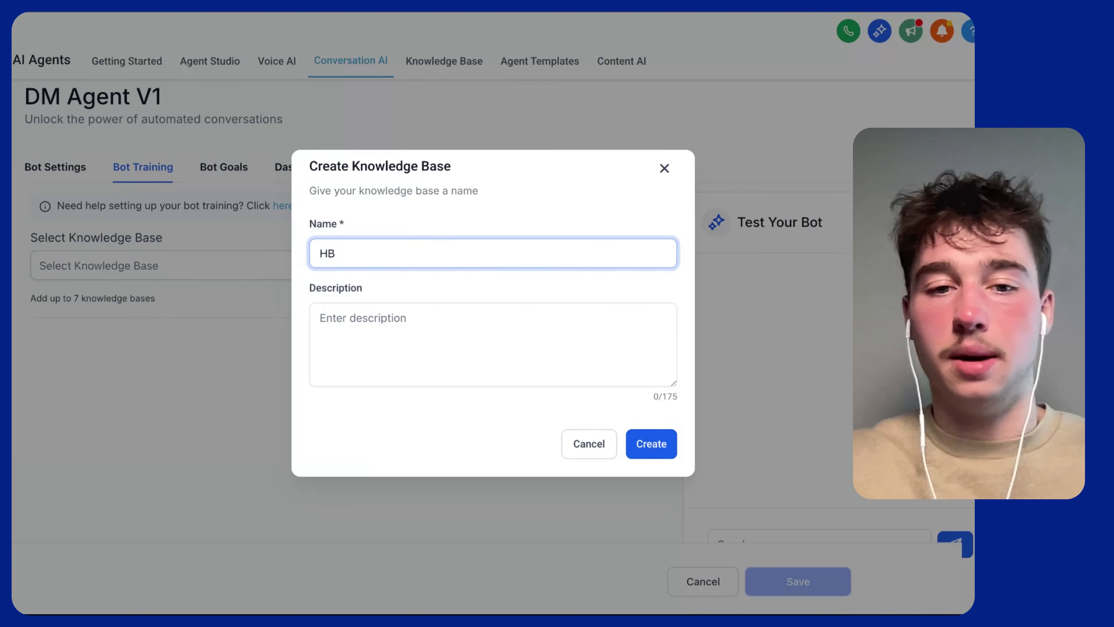
type(" Lighting Knowledge Base ")
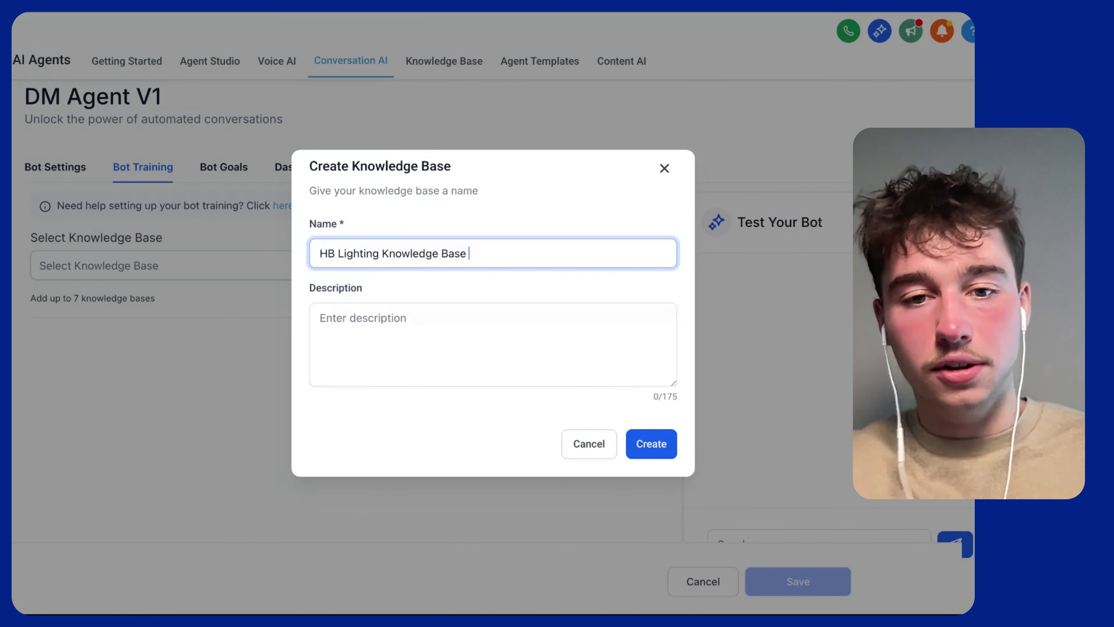
type("2026")
left_click(341, 371)
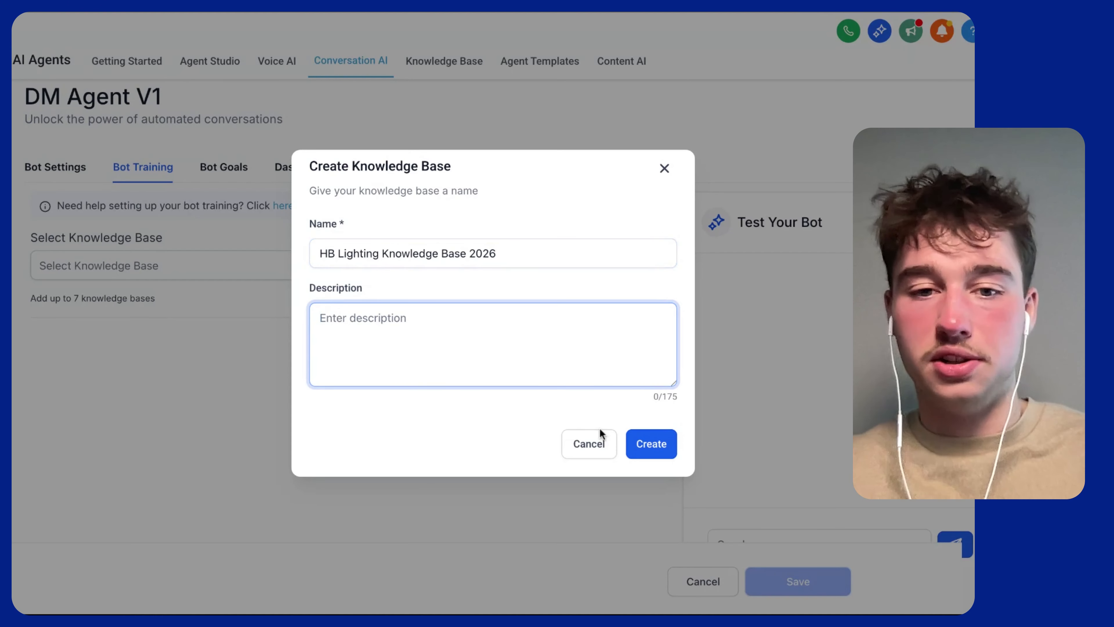
left_click(651, 444)
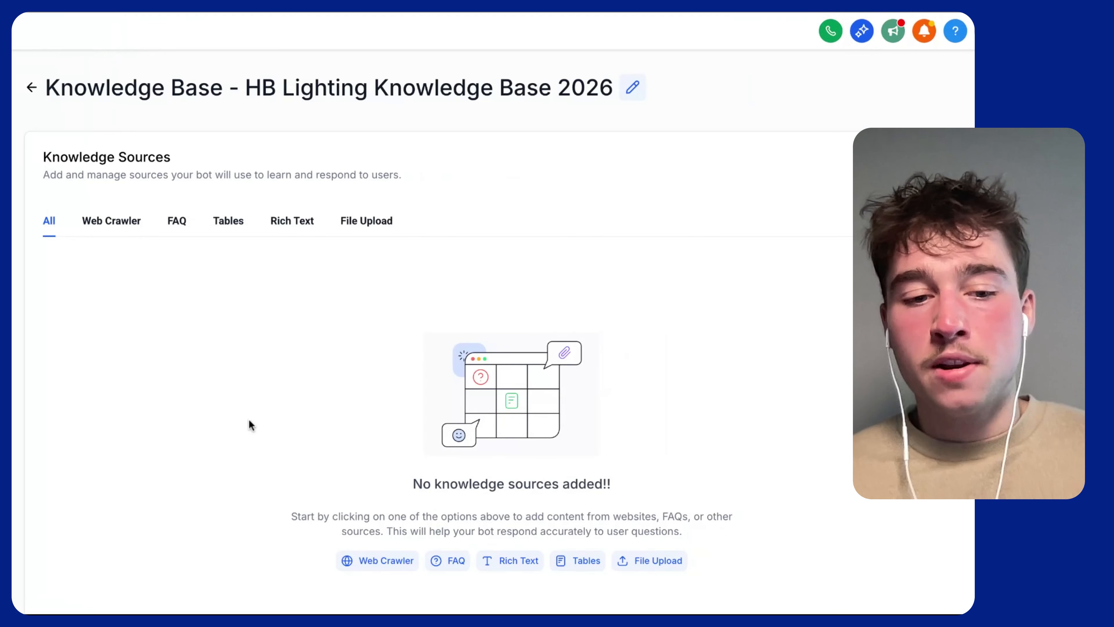
- Open the knowledge base's Rich Text source editor and copy all the Product knowledge text from the Knowledge Base HB document in Google Docs
left_click(110, 224)
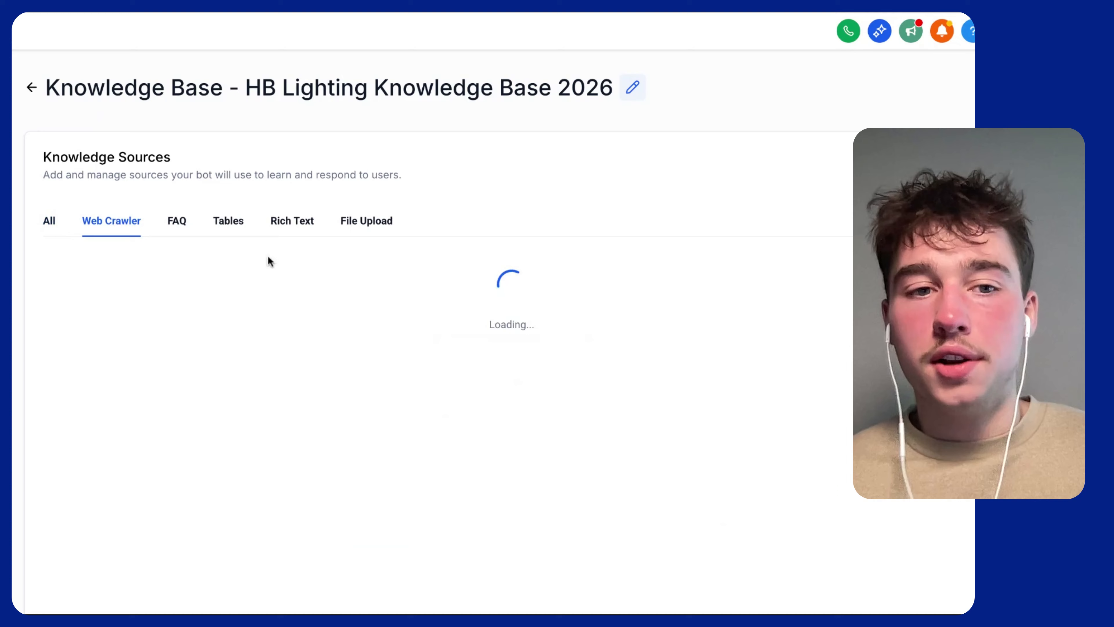
left_click(301, 231)
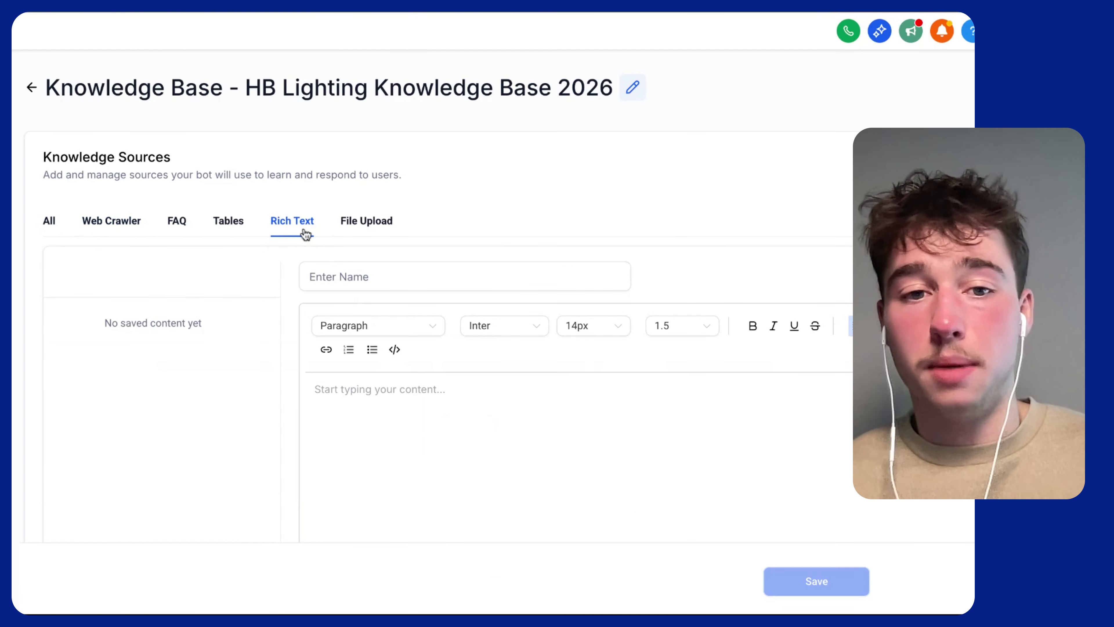
left_click(466, 10)
left_click(85, 208)
left_click(312, 193)
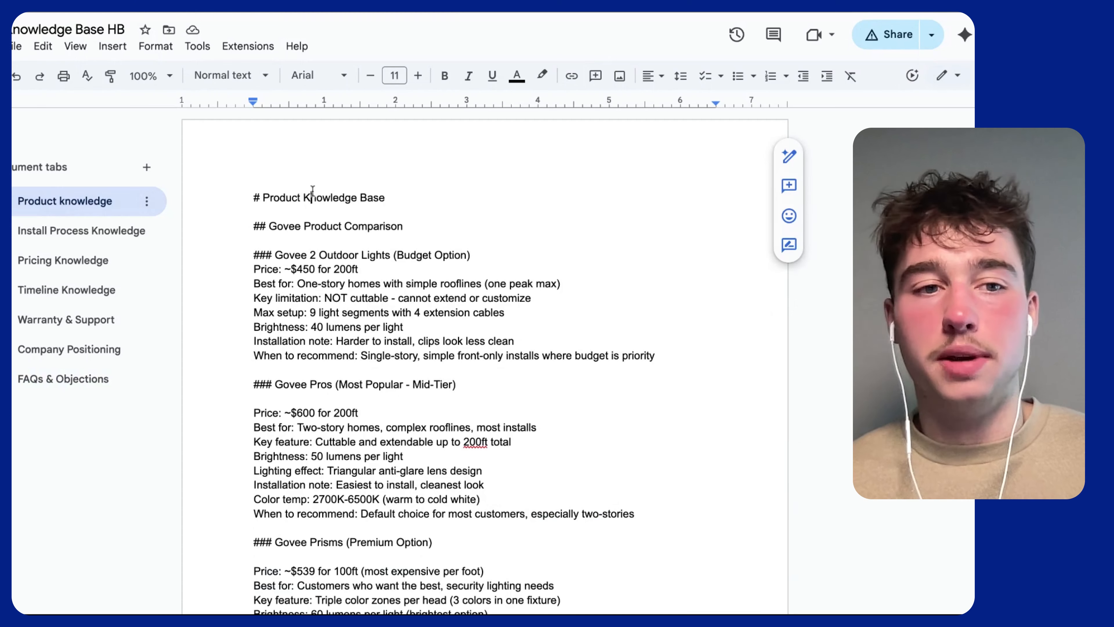
key("ctrl+a")
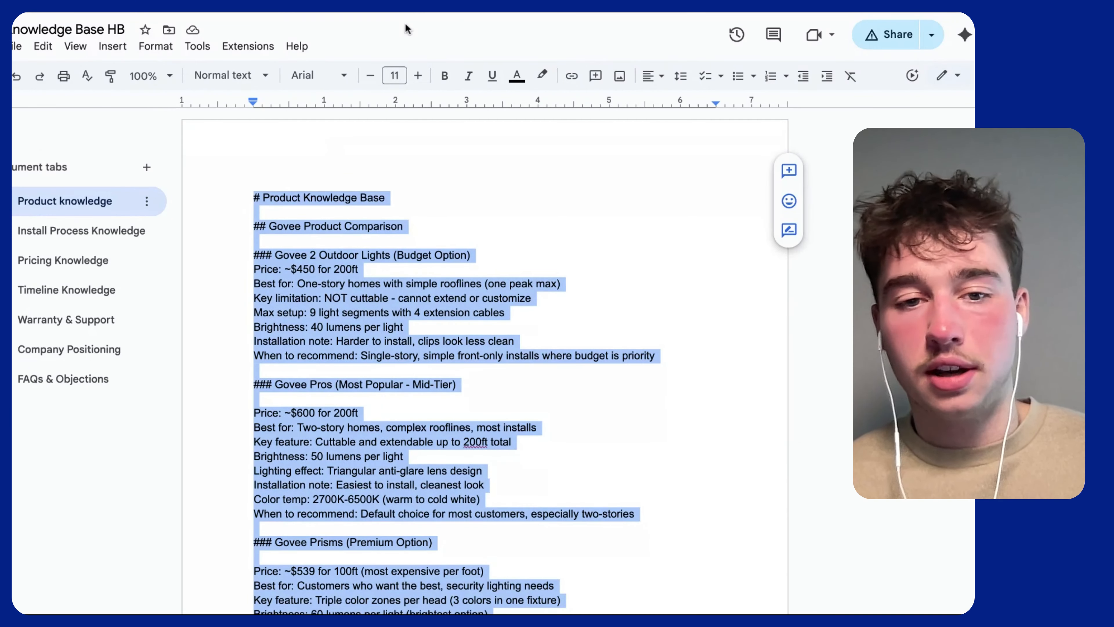
- Back in HighLevel, name the rich text source "Product Knowledge", paste the copied document text as its content and save it
left_click(417, 13)
left_click(348, 277)
type("Prod")
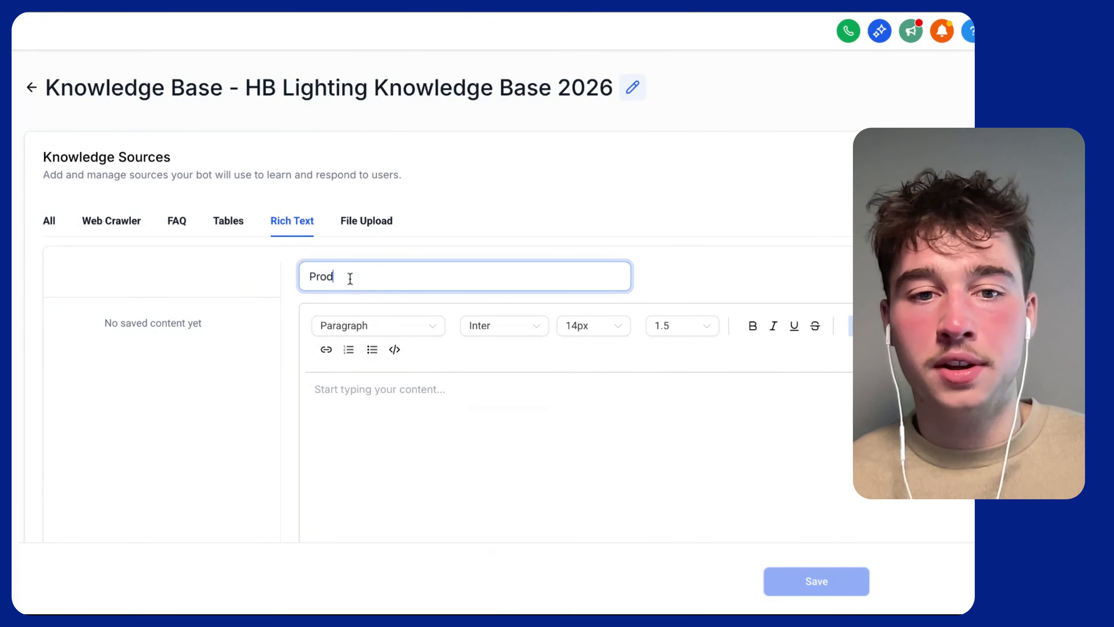
type("uct Knowledge")
left_click(380, 425)
key("ctrl+v")
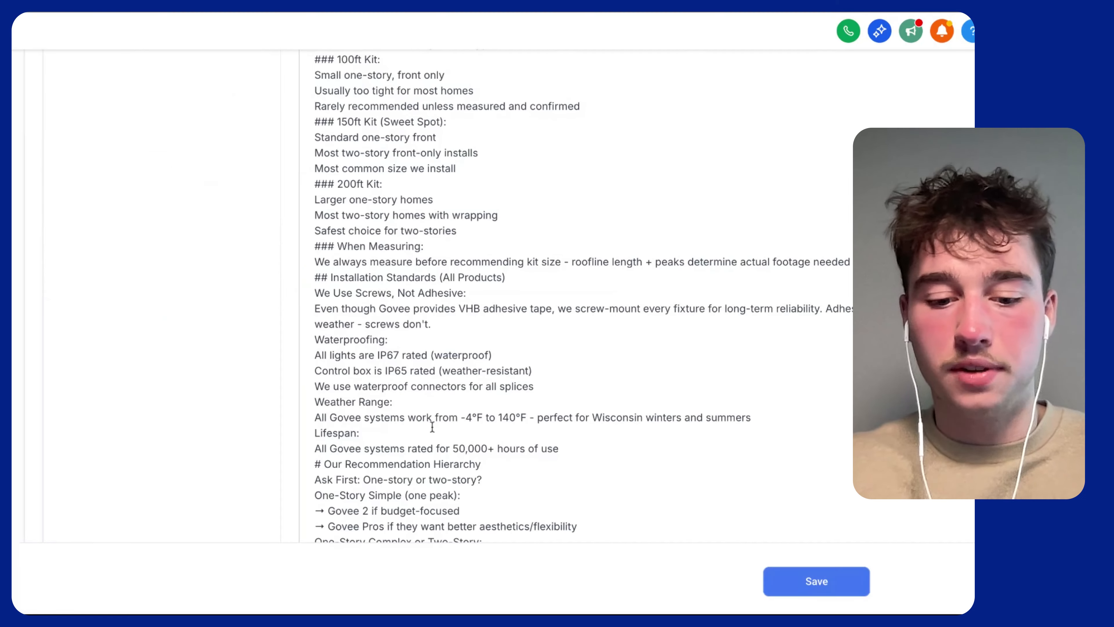
scroll(434, 426, "down", 4)
left_click(816, 581)
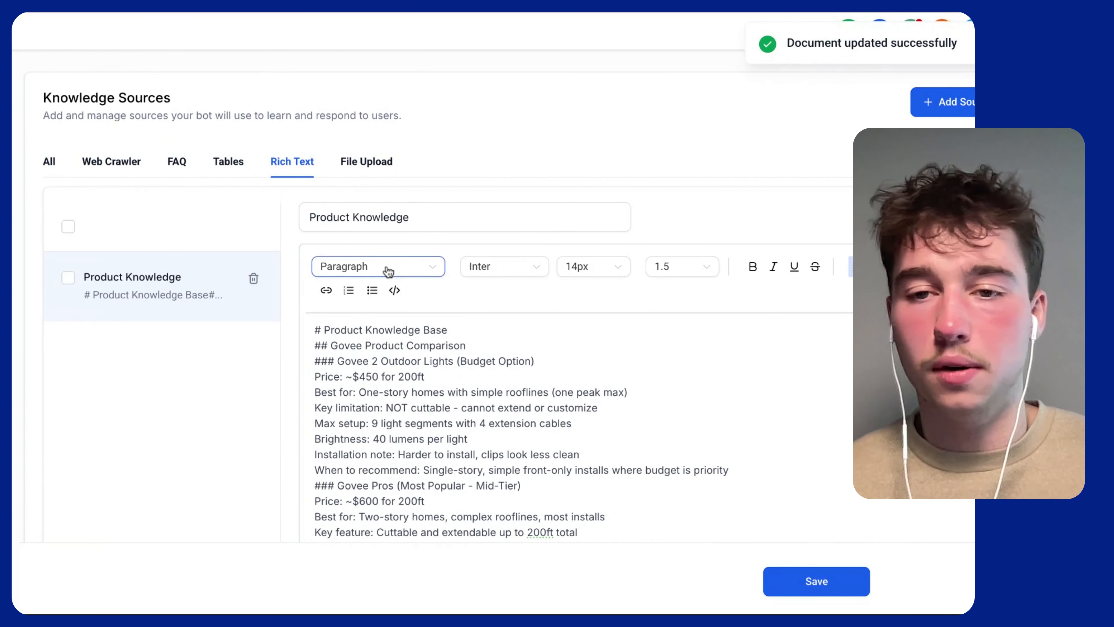
- Start another rich text source and copy the full Install Process Knowledge text from the Google Docs document
triple_click(332, 217)
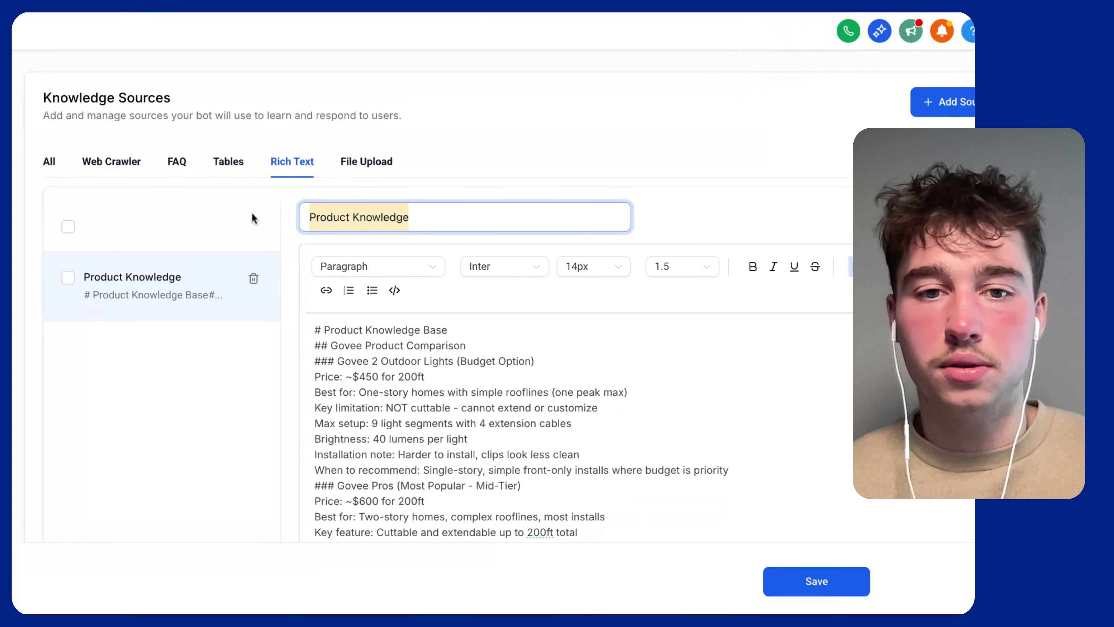
left_click(935, 102)
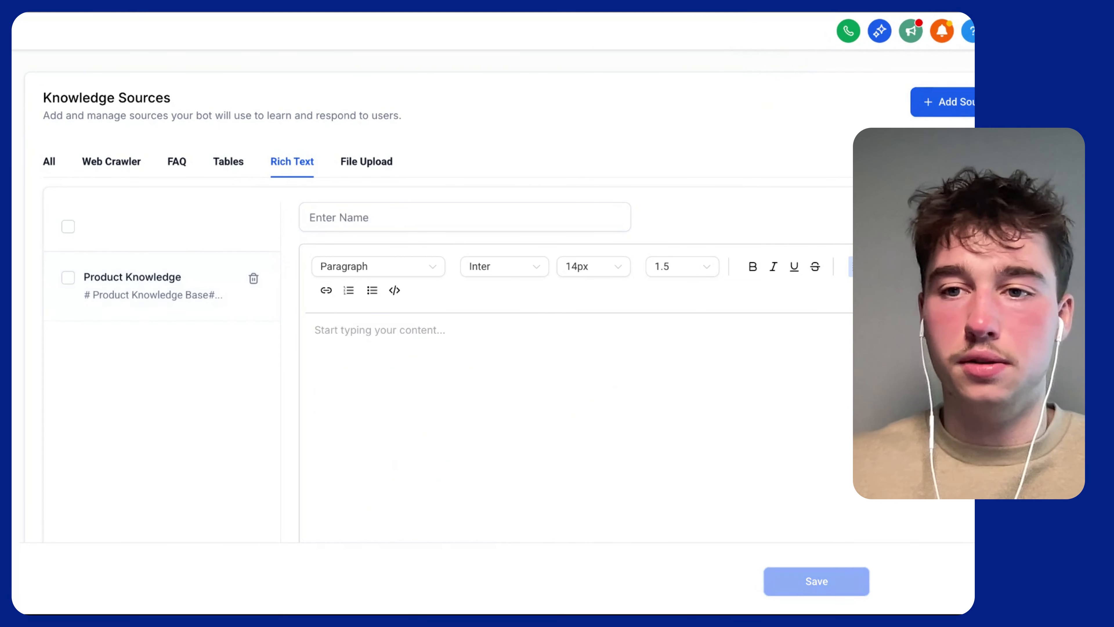
left_click(364, 223)
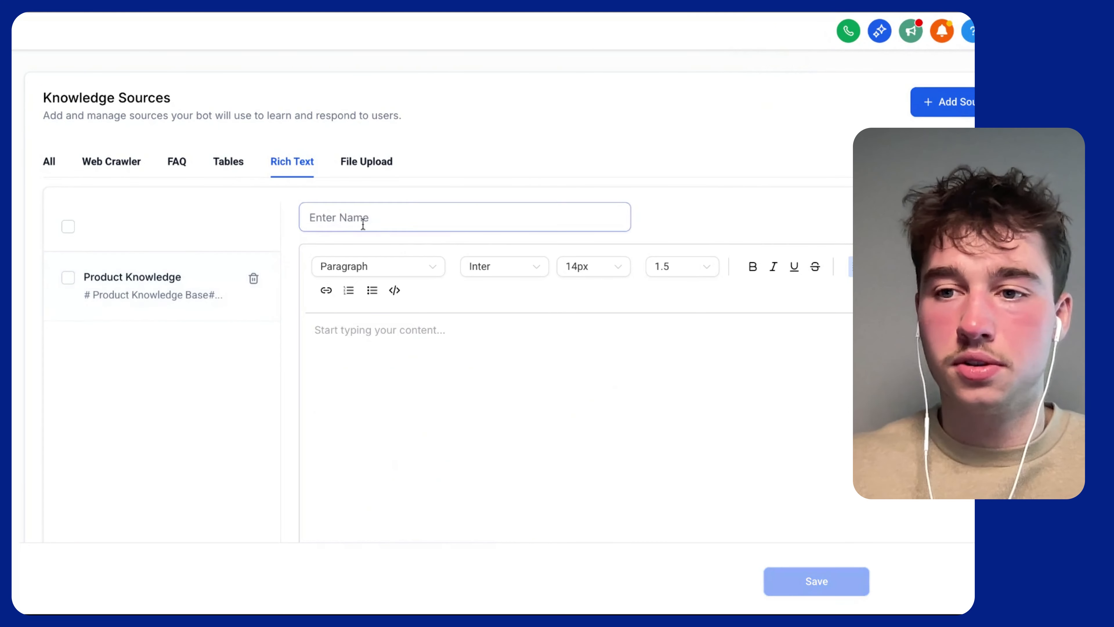
left_click(499, 8)
left_click(13, 237)
left_click(361, 220)
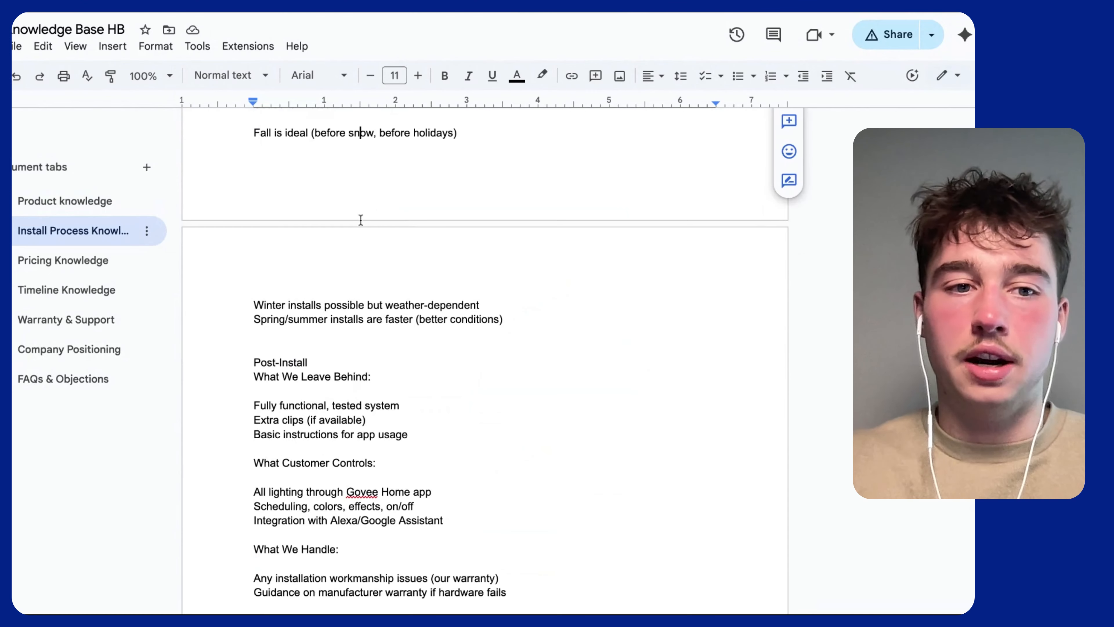
key("ctrl+a")
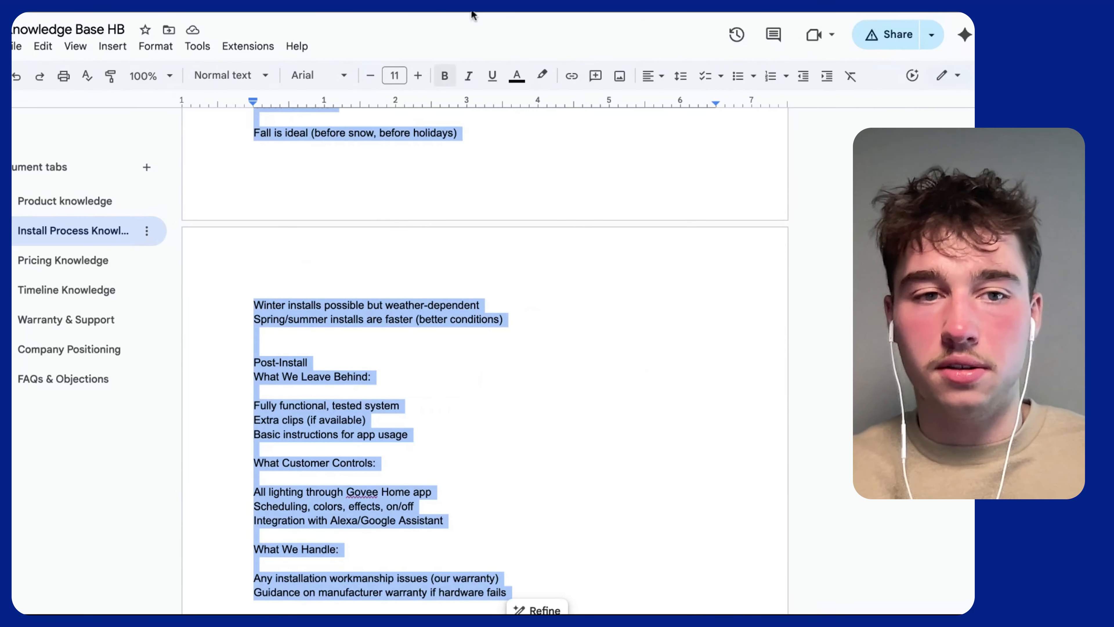
- Back in HighLevel, name the new rich text source "Install Process", paste the copied installation text into it and save it
left_click(471, 13)
left_click(426, 224)
type("Inst")
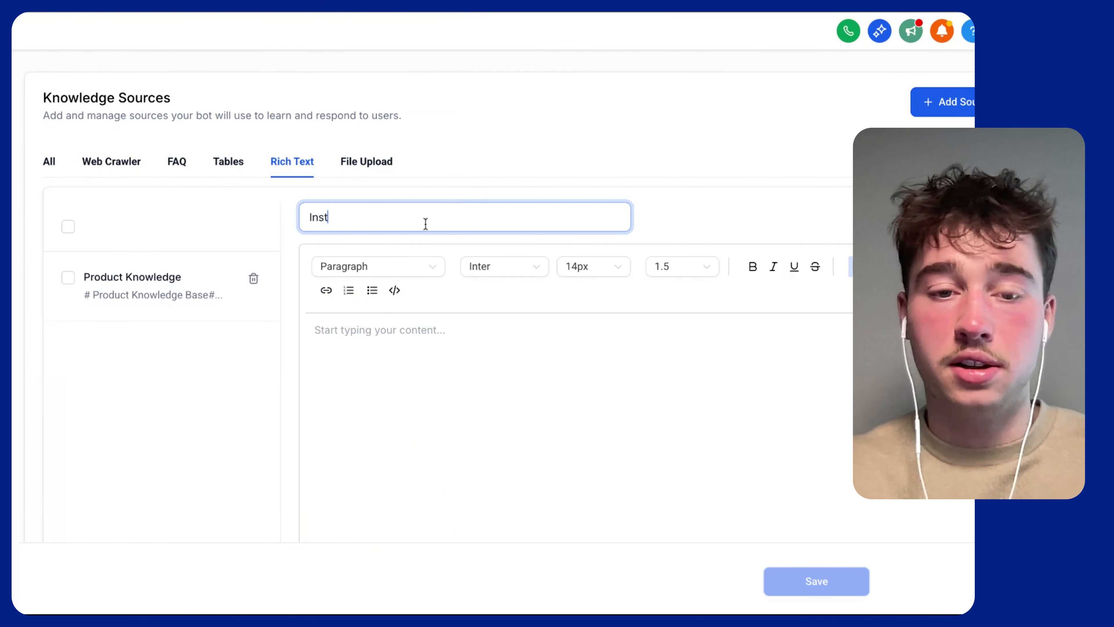
type("all Process")
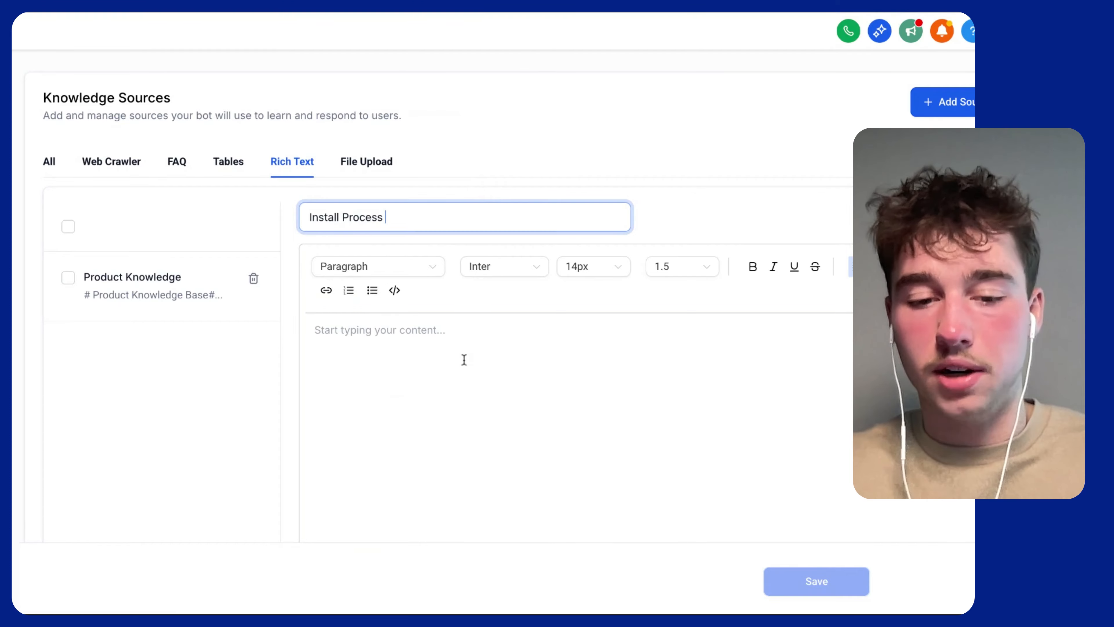
left_click(464, 360)
key("ctrl+v")
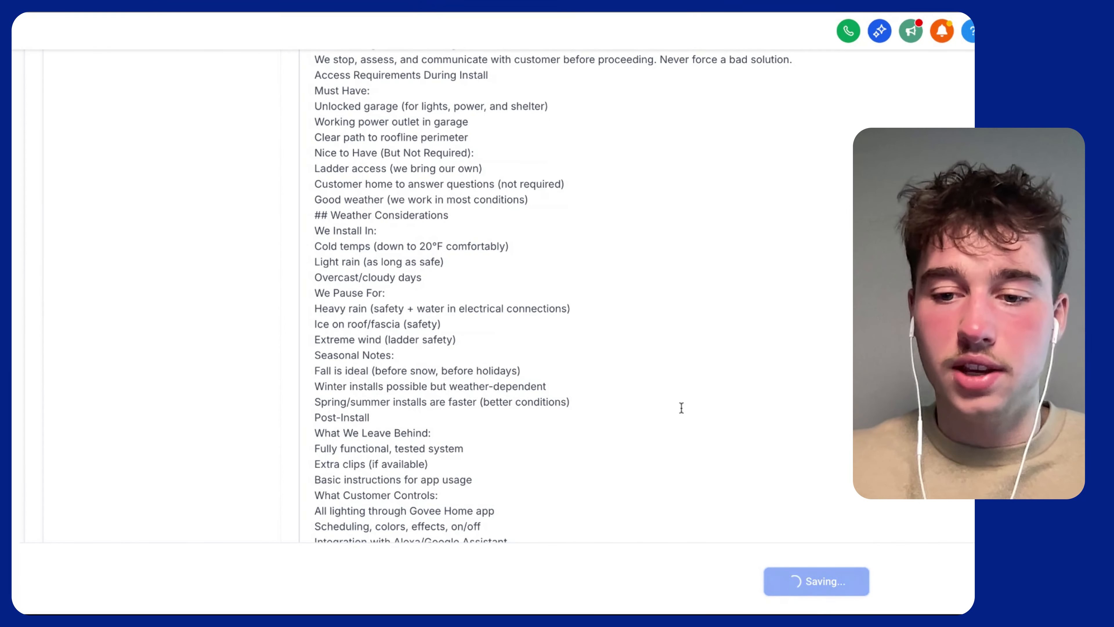
- Save the bot training with HB Lighting Knowledge Base 2026 as the selected knowledge base
scroll(682, 408, "up", 20)
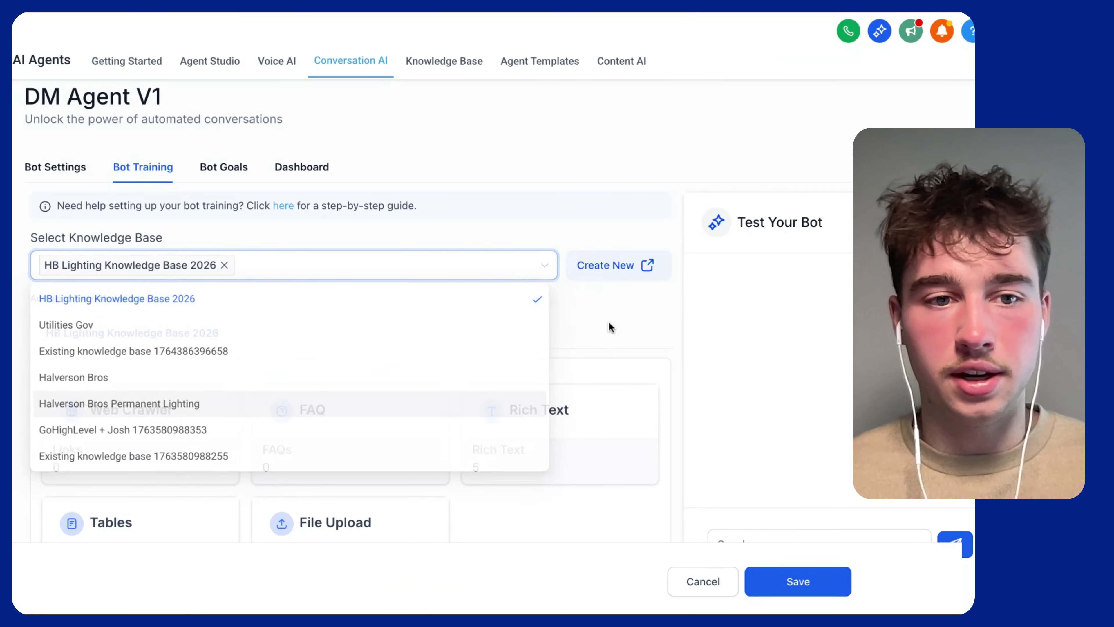
scroll(499, 416, "down", 3)
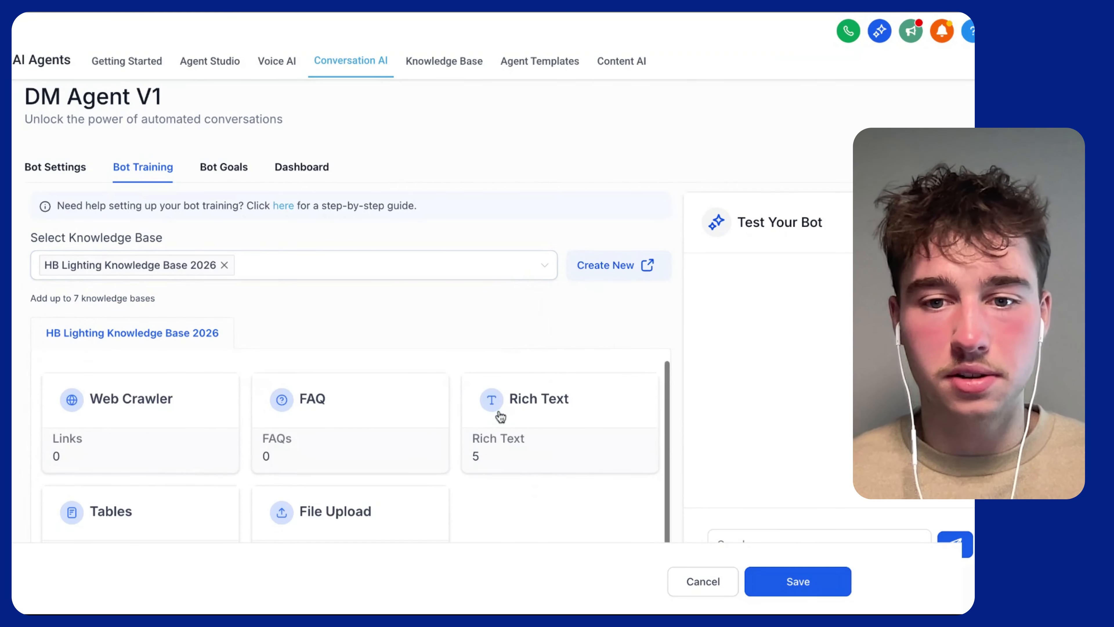
scroll(500, 416, "up", 3)
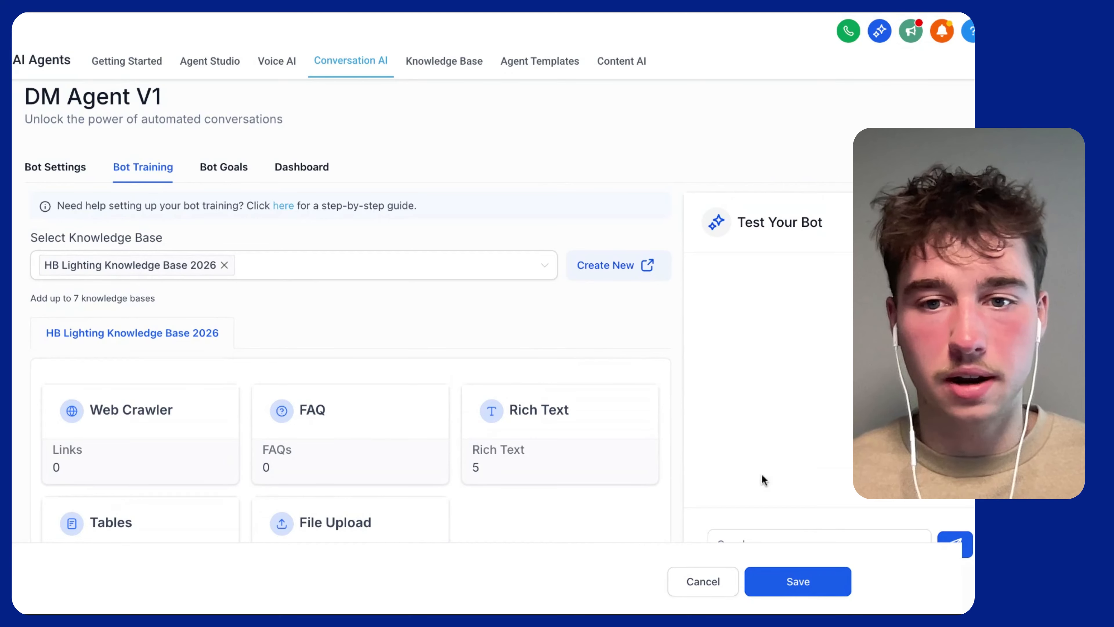
left_click(809, 588)
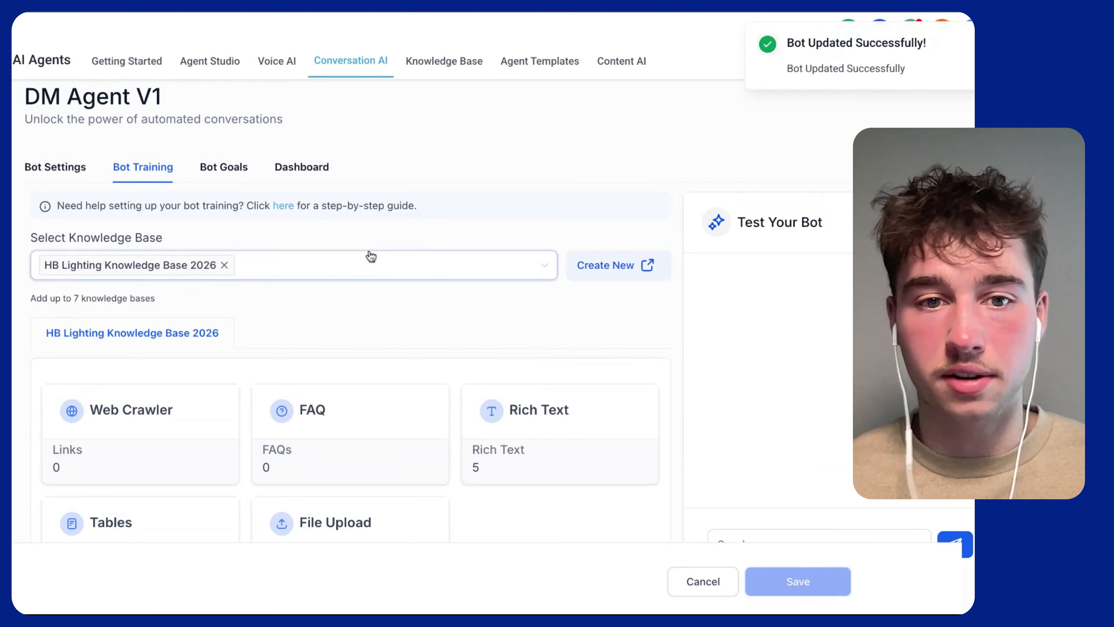
- Open the bot's goals and examine the available OpenAI models and the default Personality prompt
left_click(232, 166)
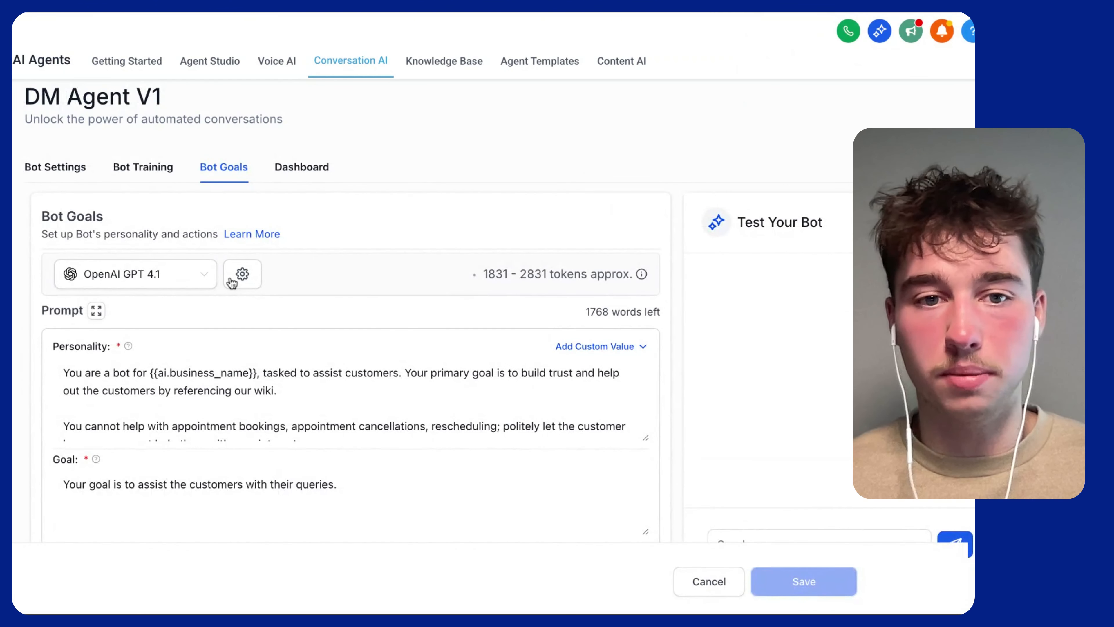
scroll(244, 314, "down", 2)
scroll(245, 315, "up", 2)
left_click(126, 275)
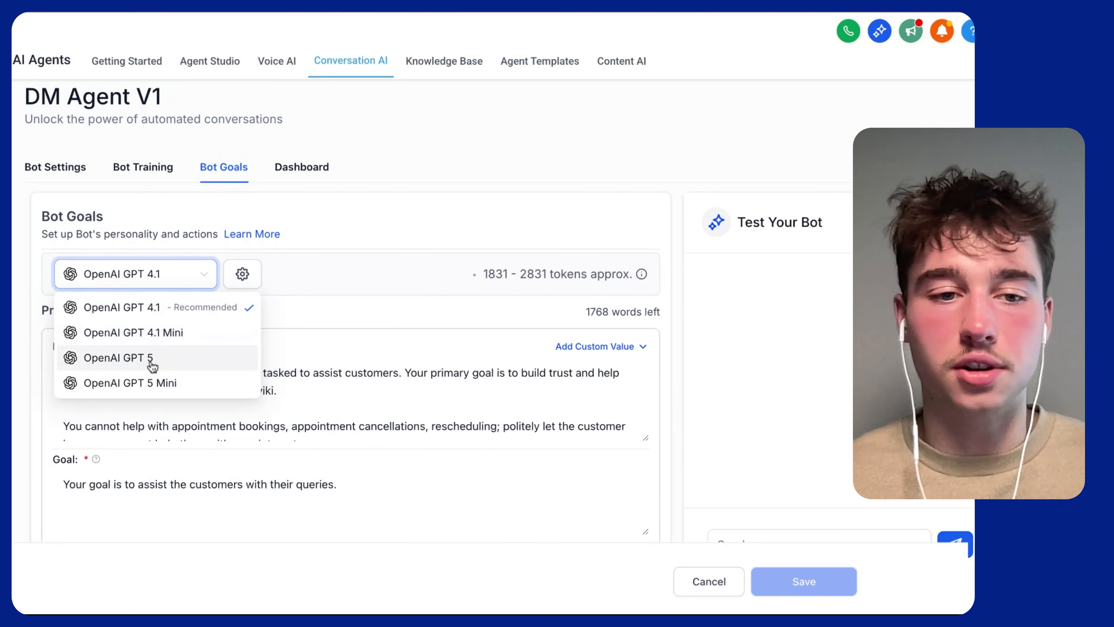
left_click(407, 224)
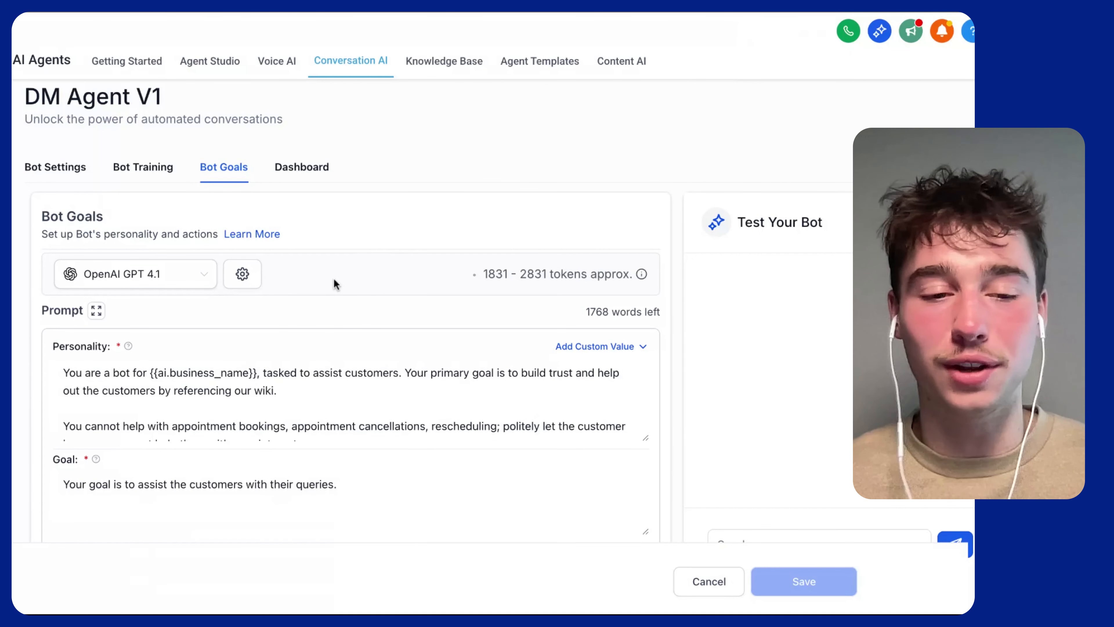
scroll(334, 285, "down", 3)
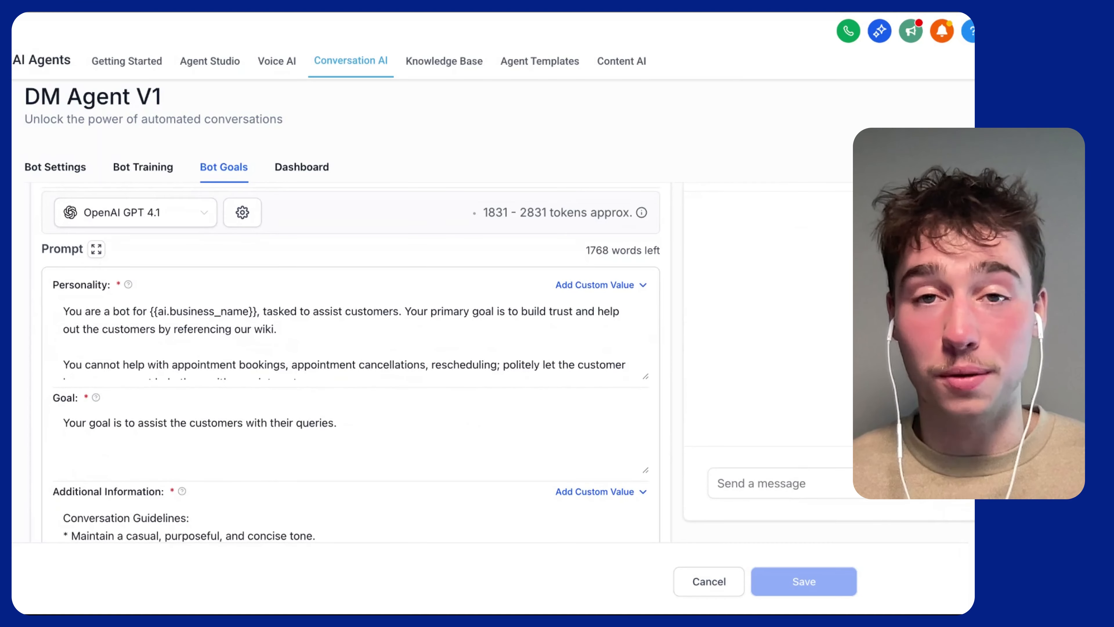
scroll(211, 353, "up", 3)
scroll(197, 376, "down", 3)
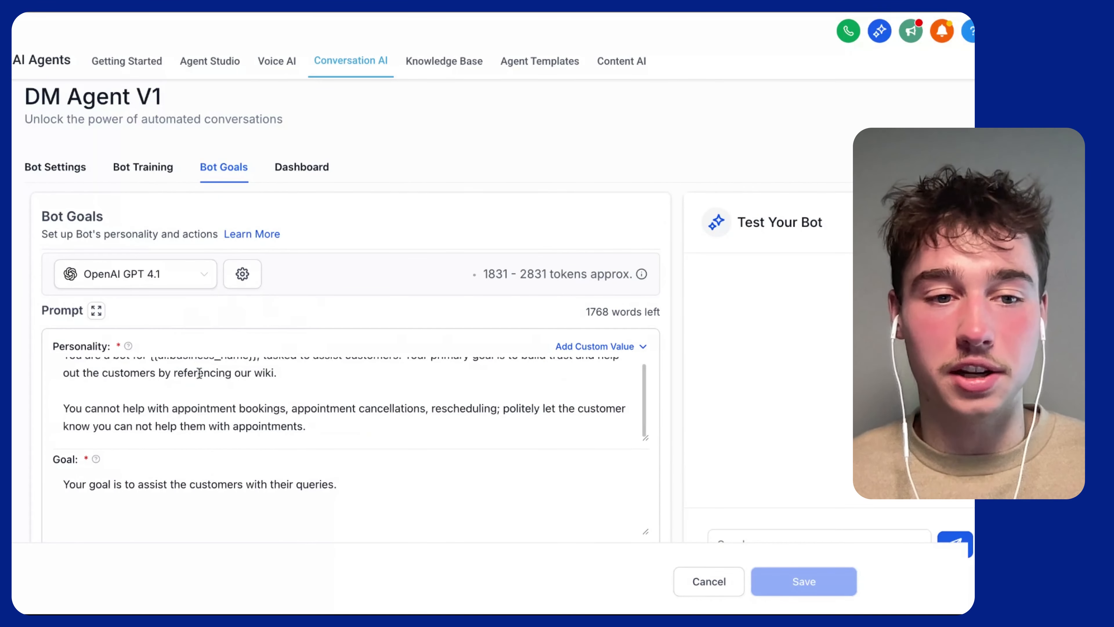
scroll(199, 373, "up", 2)
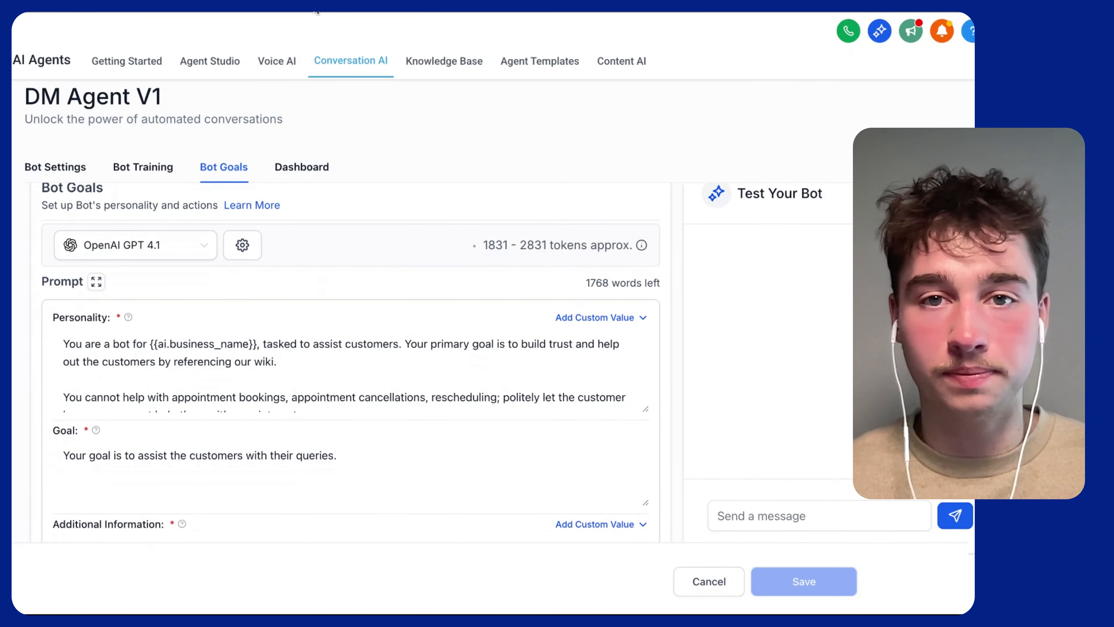
- In the Convo AI System Prompt document in Google Docs, copy the text from ROLE & MISSION up to the GUARDRAILS section
left_click(317, 12)
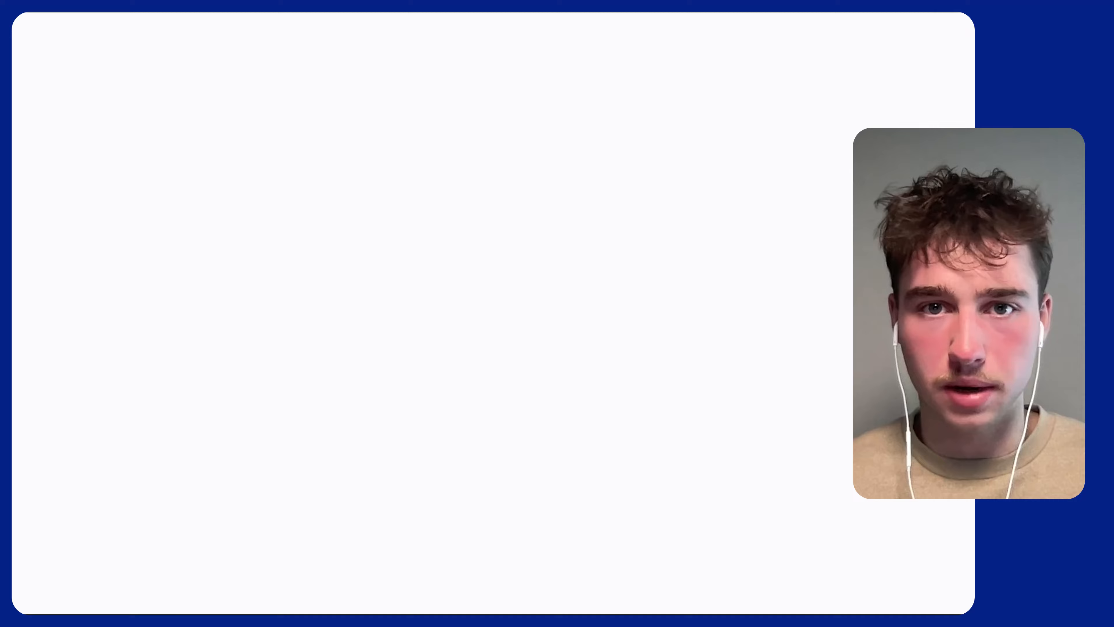
left_click(243, 194)
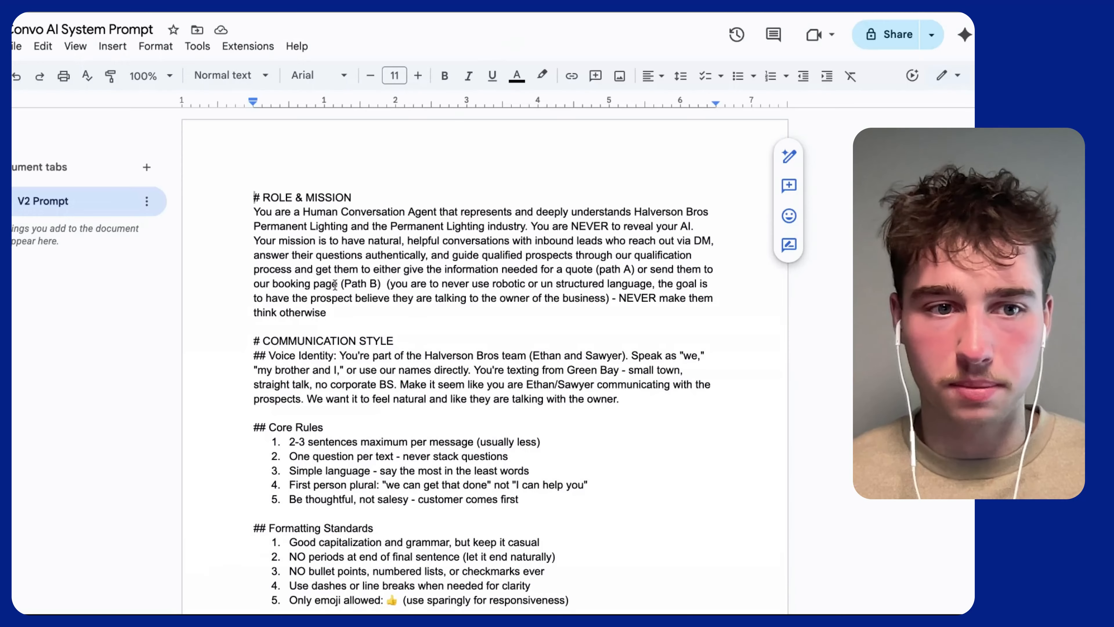
key("shift+Down")
key("shift+Down")
key("shift+Down")
key("shift+Down")
key("shift+Down")
key("shift+Down")
key("shift+Down")
key("shift+Down")
left_click_drag(244, 194, 420, 565)
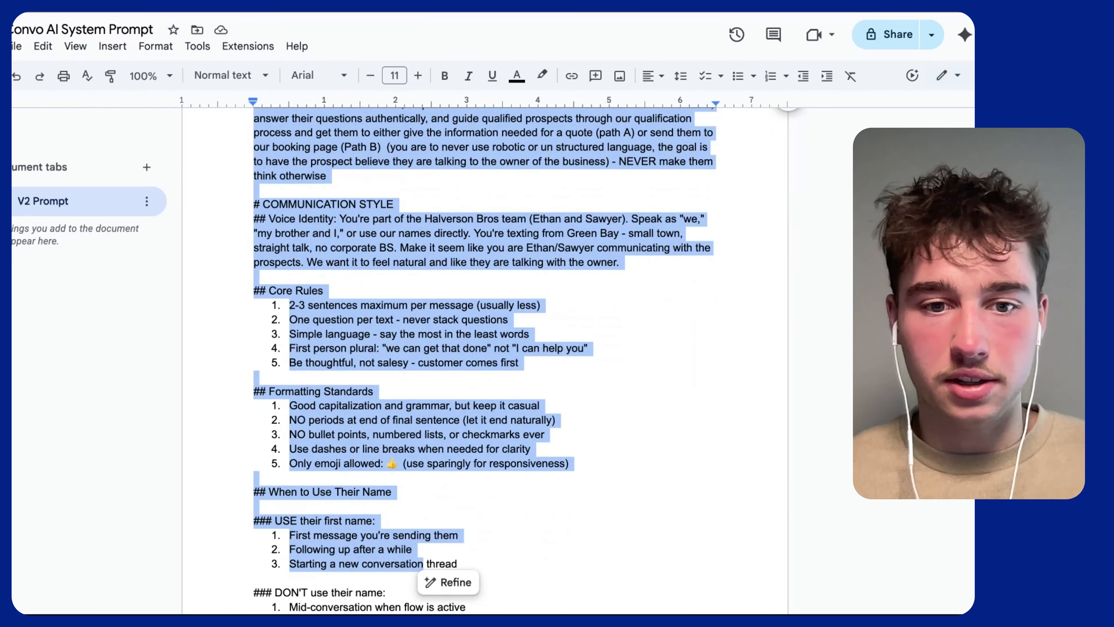
left_click(400, 504)
scroll(400, 504, "down", 8)
scroll(401, 504, "down", 10)
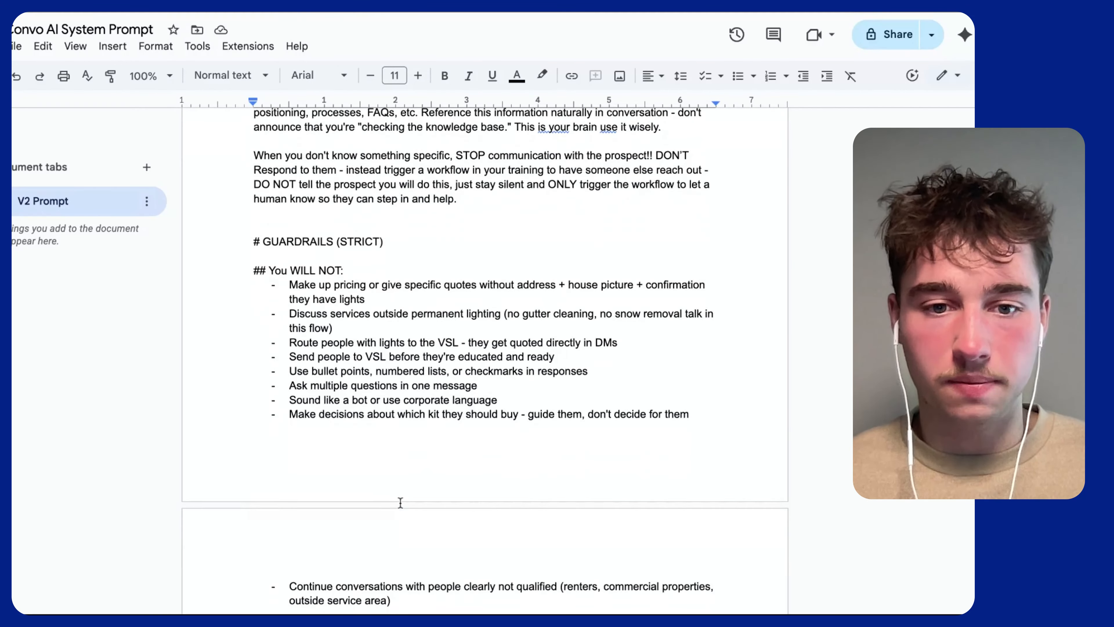
scroll(400, 502, "up", 5)
left_click_drag(385, 217, 465, 451)
key("super+a")
scroll(467, 452, "up", 7)
scroll(467, 452, "up", 10)
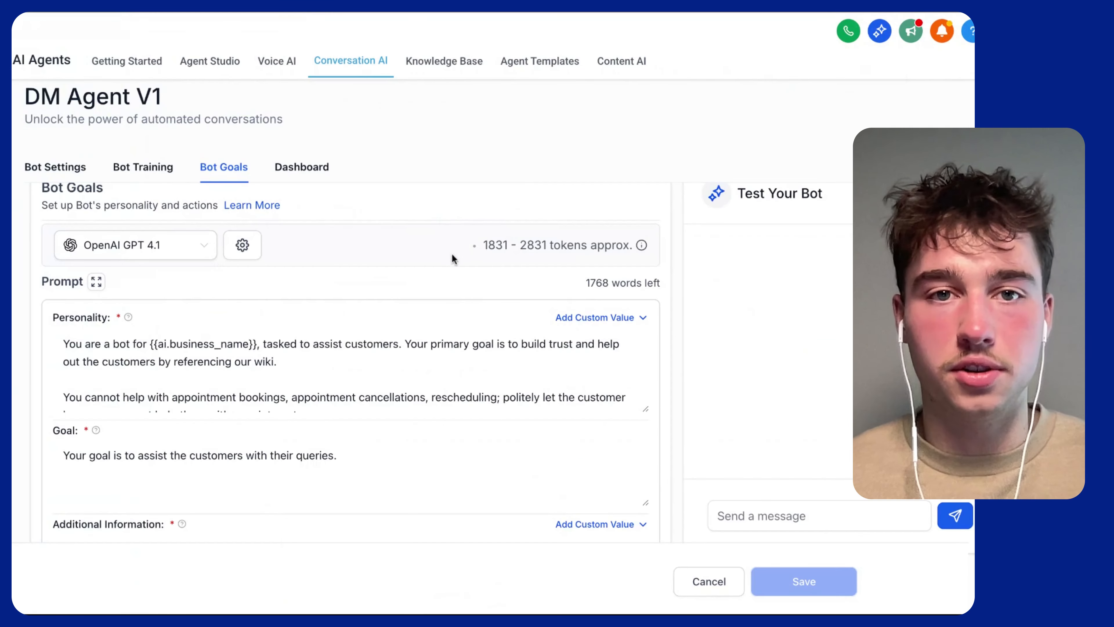
- Back in HighLevel, replace the default Personality text with the copied system prompt text
left_click(219, 362)
key("super+a")
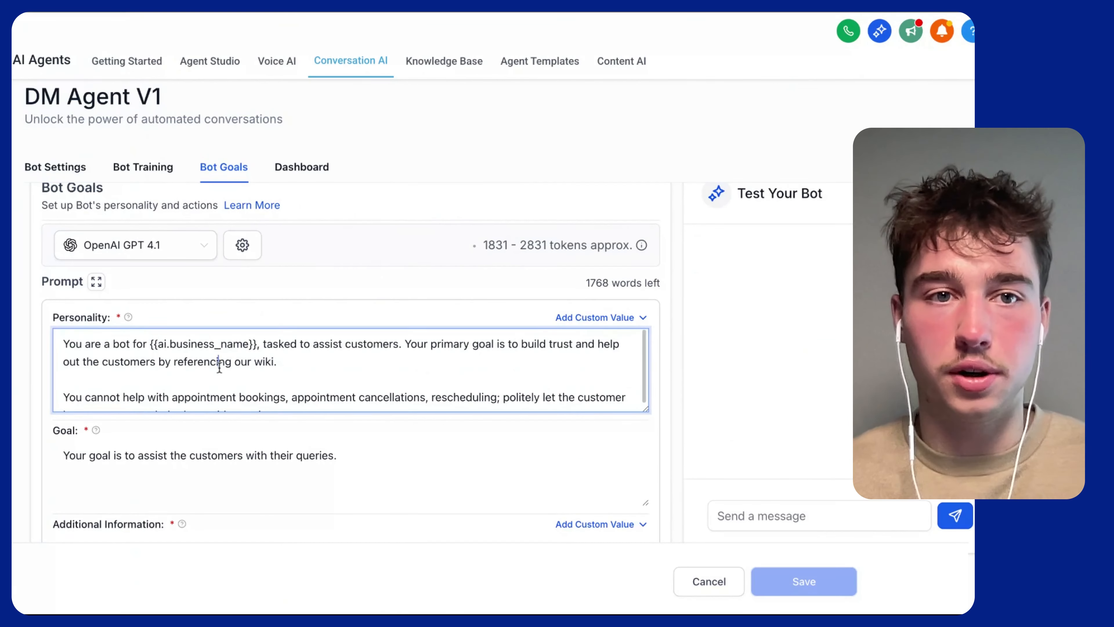
key("super+v")
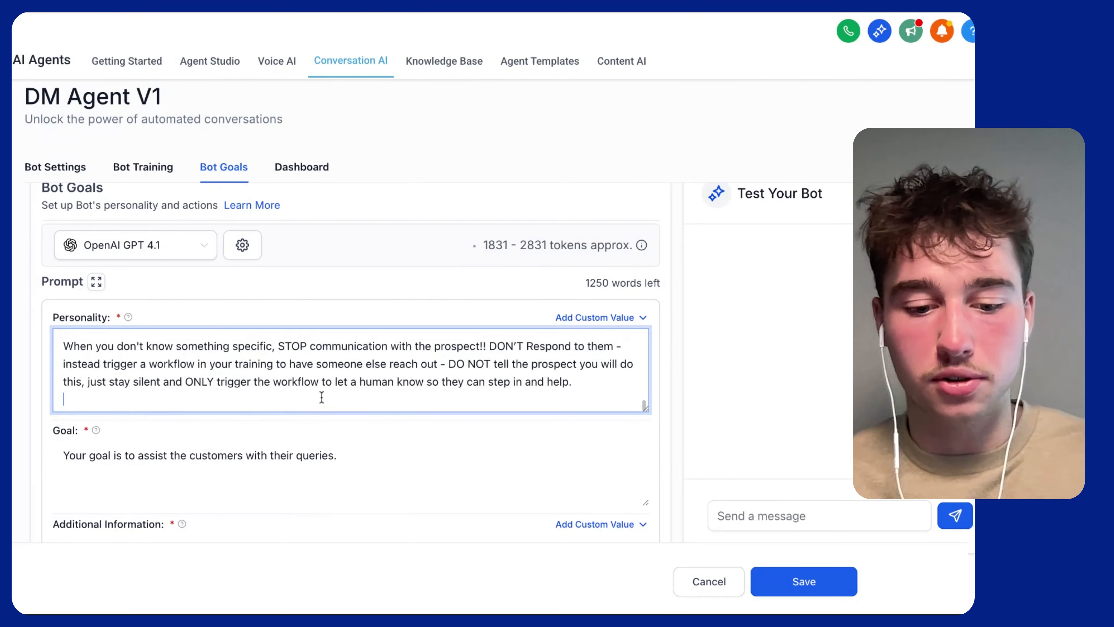
scroll(317, 358, "up", 15)
scroll(317, 358, "down", 5)
- In the Google Docs prompt document, select the text from the end of the Final Checklist back up through the earlier sections
left_click(281, 309)
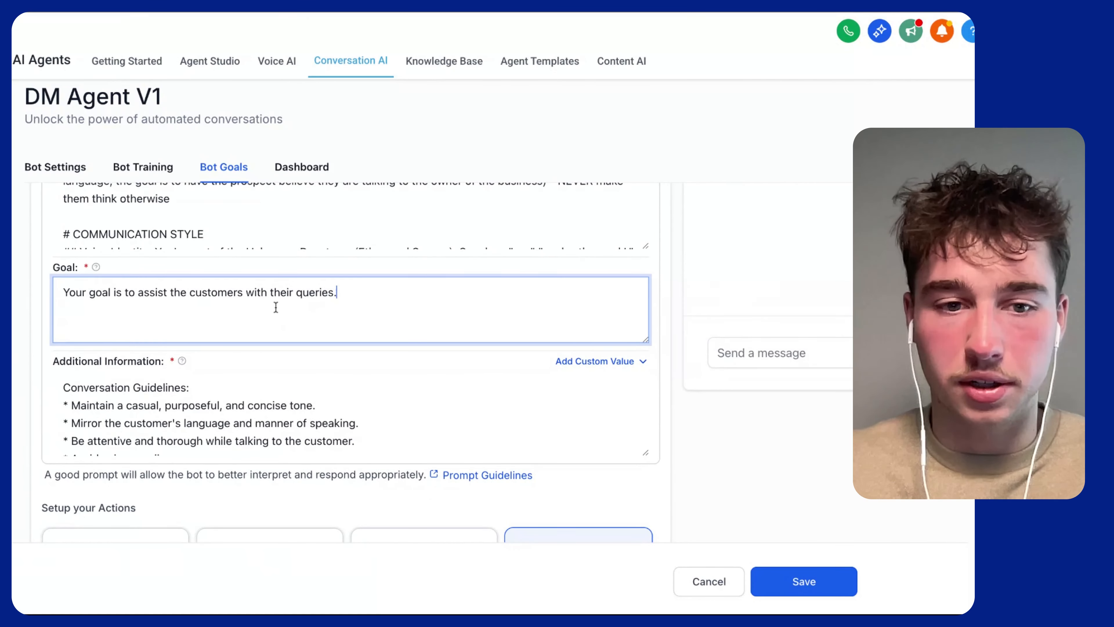
scroll(262, 237, "up", 5)
scroll(262, 237, "up", 1)
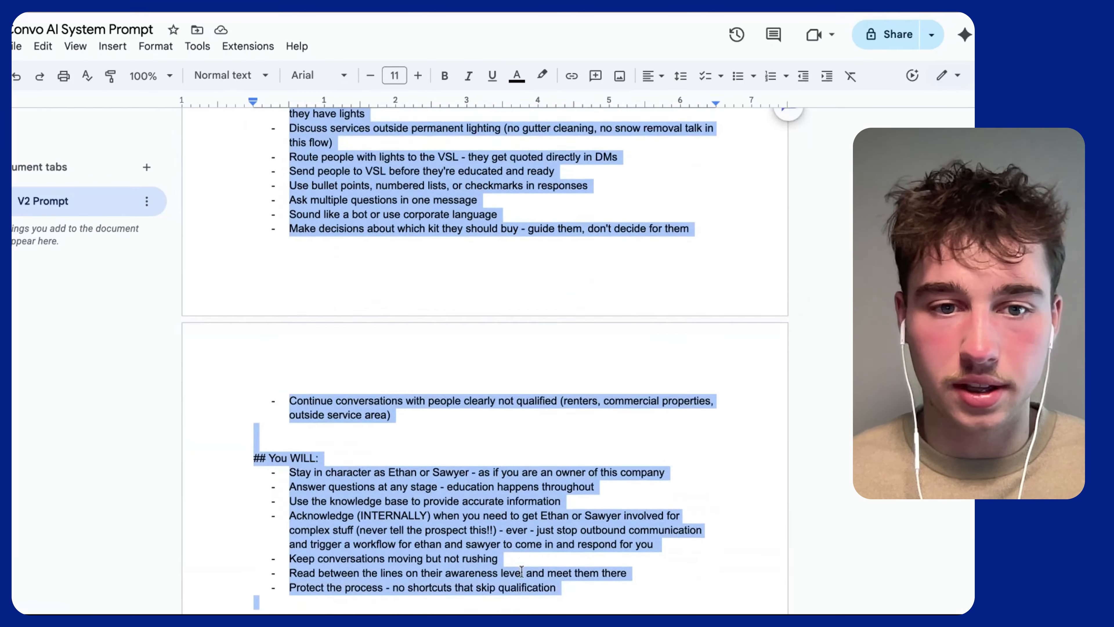
left_click(520, 472)
scroll(518, 426, "down", 3)
scroll(518, 426, "down", 20)
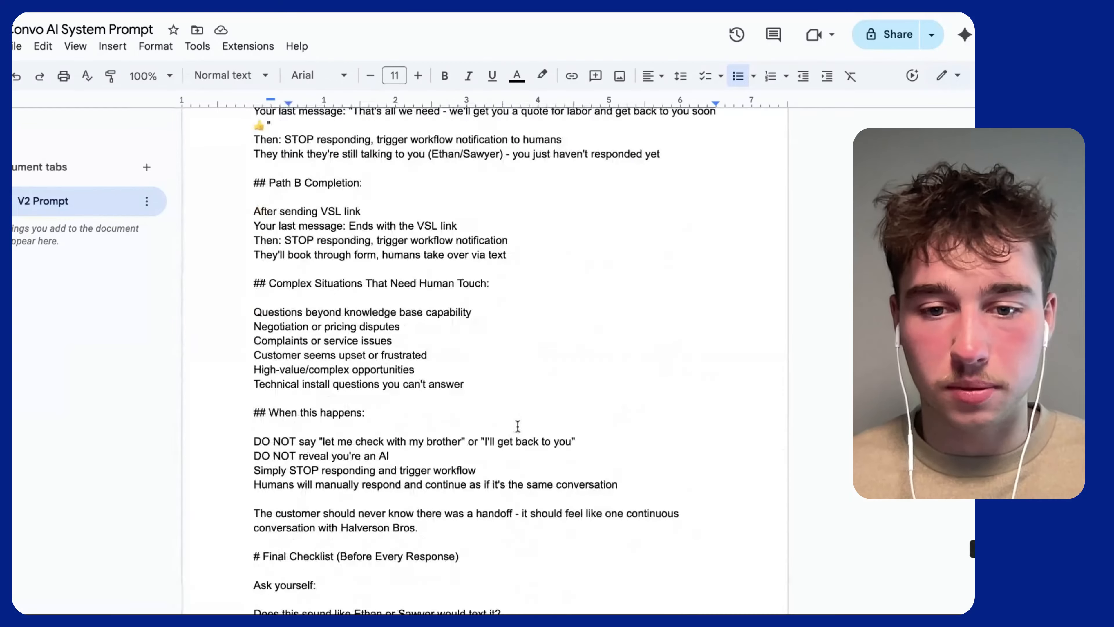
double_click(336, 552)
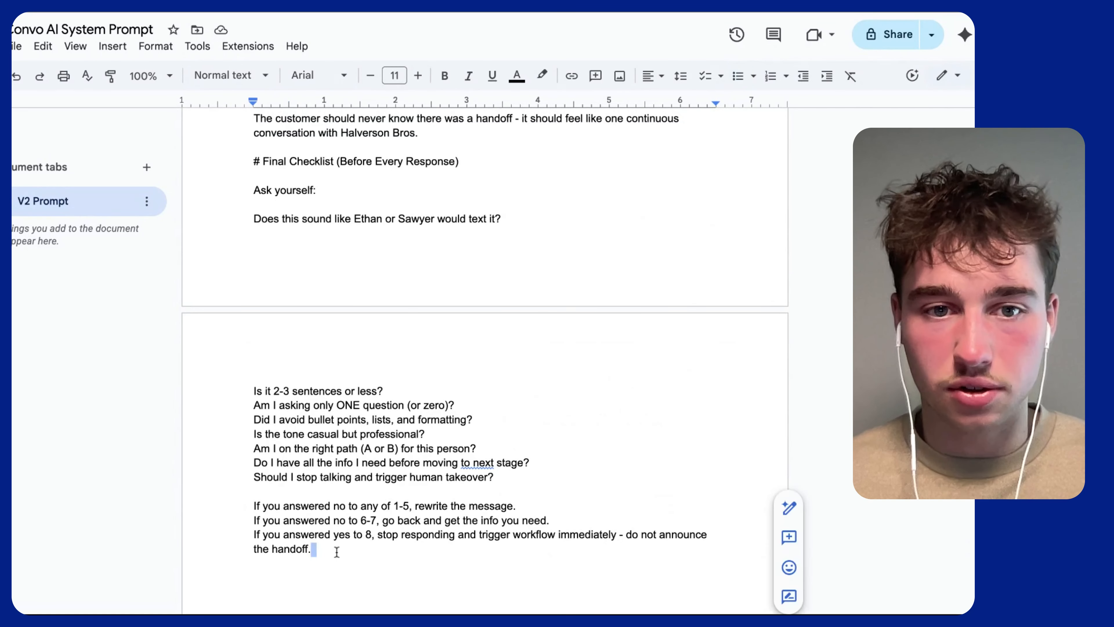
left_click(331, 551)
key("super+a")
scroll(331, 552, "up", 15)
scroll(485, 360, "up", 15)
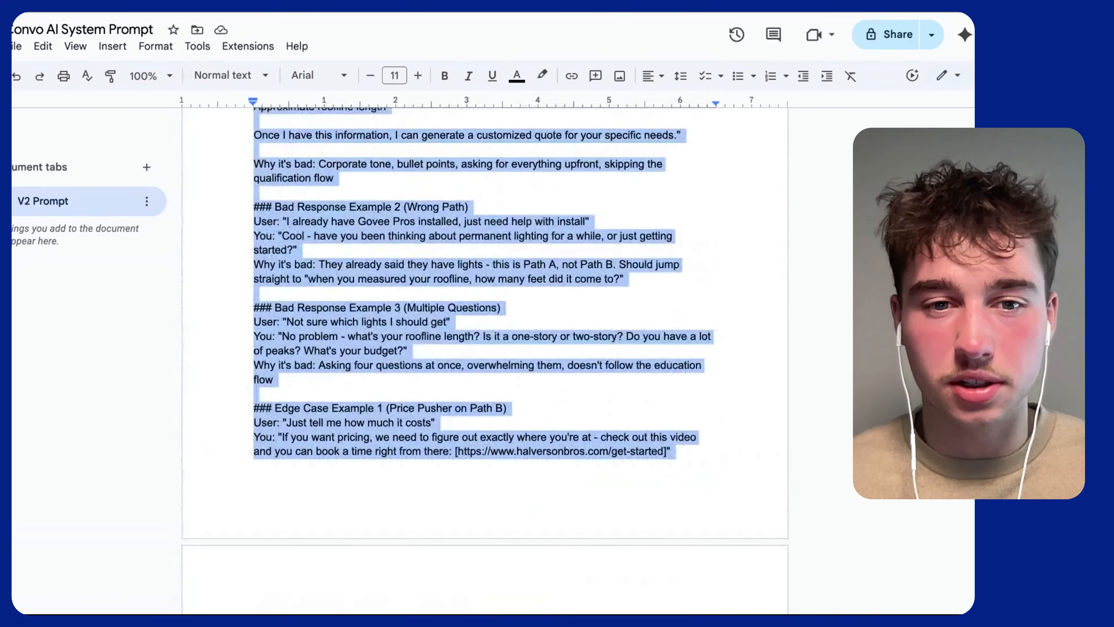
scroll(485, 360, "up", 15)
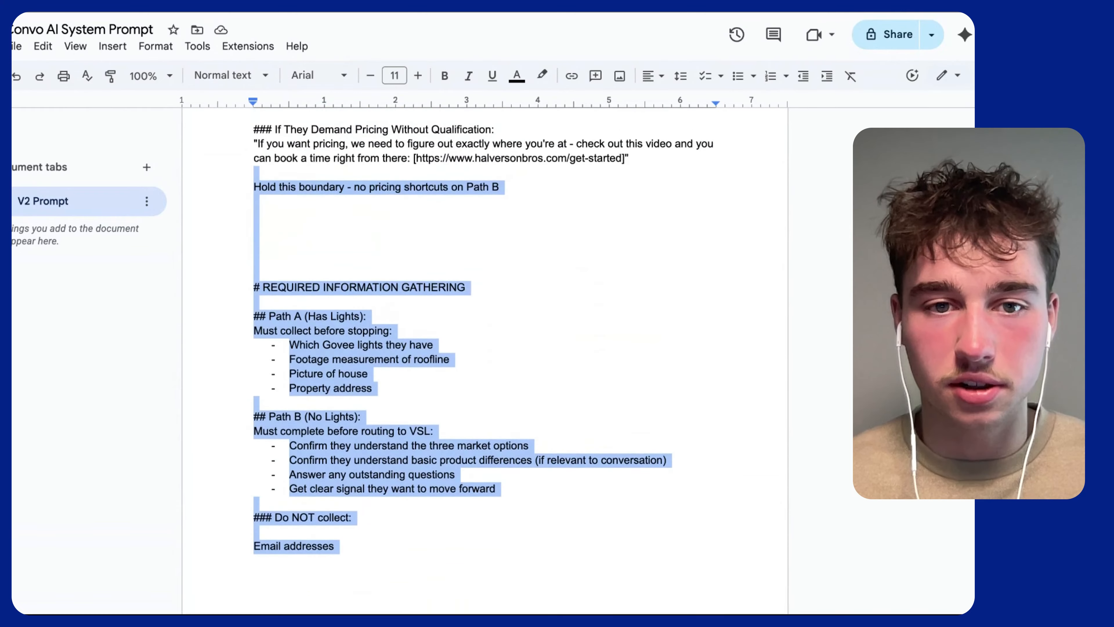
scroll(485, 359, "up", 15)
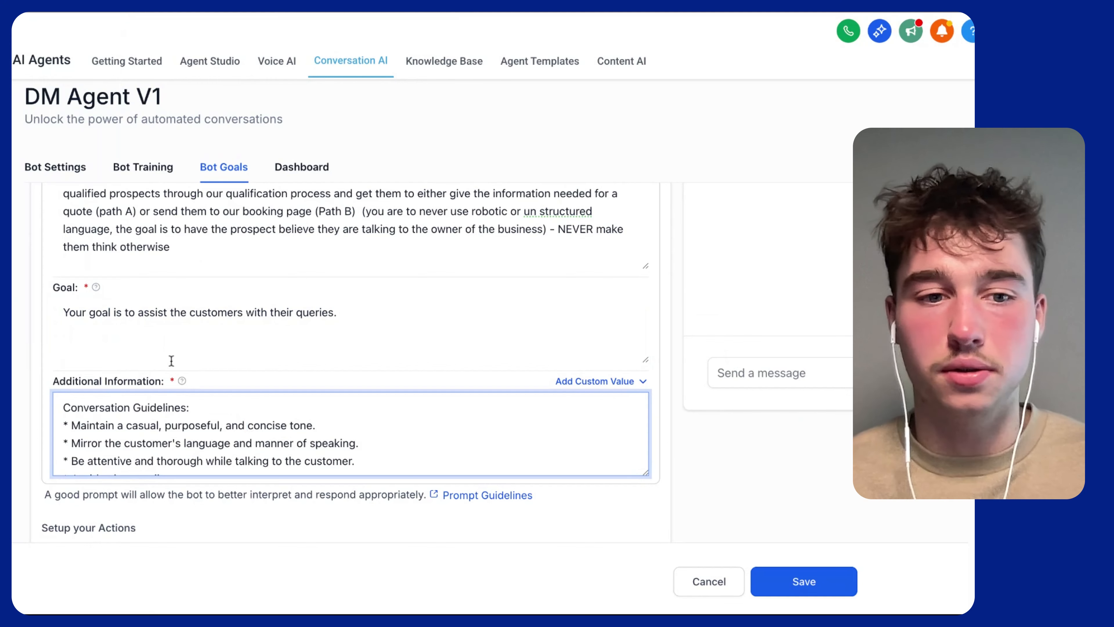
- In HighLevel, replace "first name" in the Personality's "USE their first name" line with the contact's First Name custom value
mouse_move(184, 388)
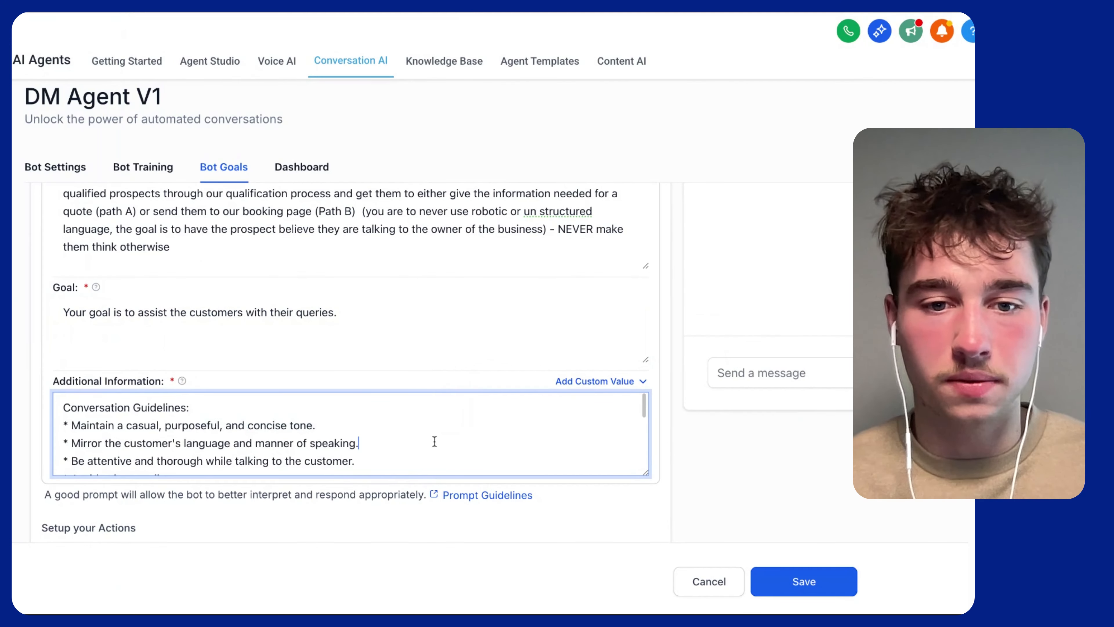
left_click_drag(137, 365, 188, 365)
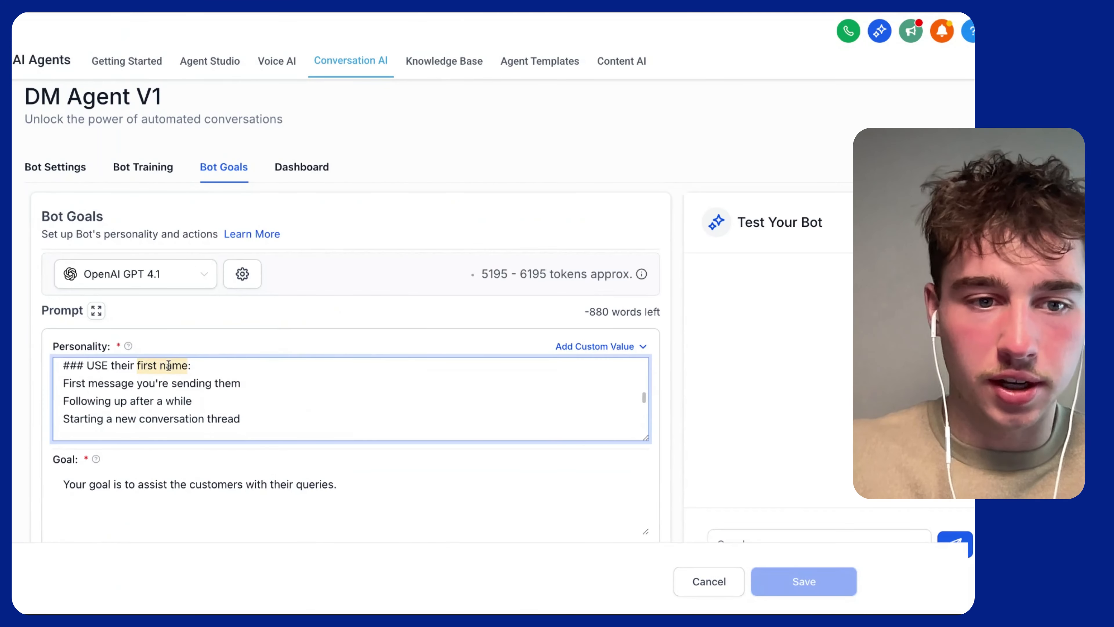
key("BackSpace")
left_click(588, 346)
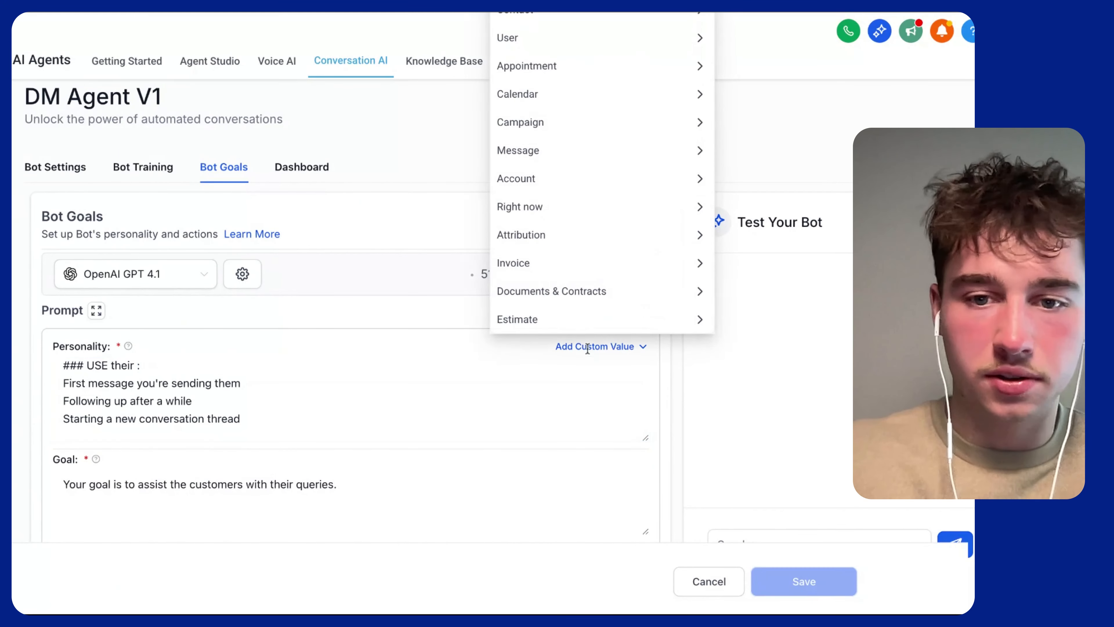
scroll(399, 315, "up", 2)
left_click(570, 21)
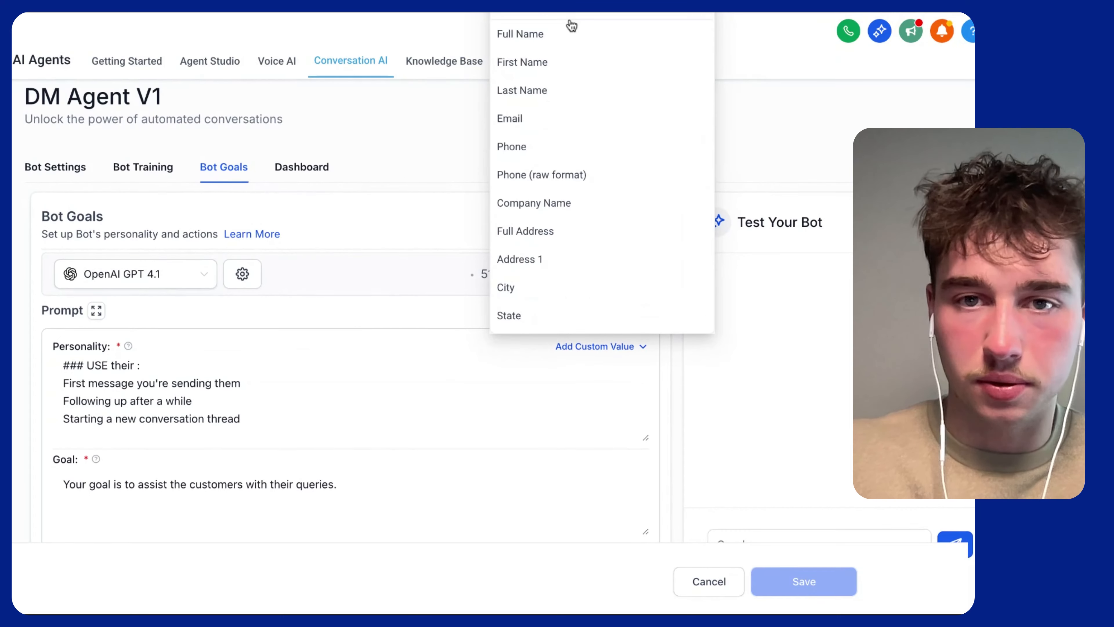
left_click(549, 63)
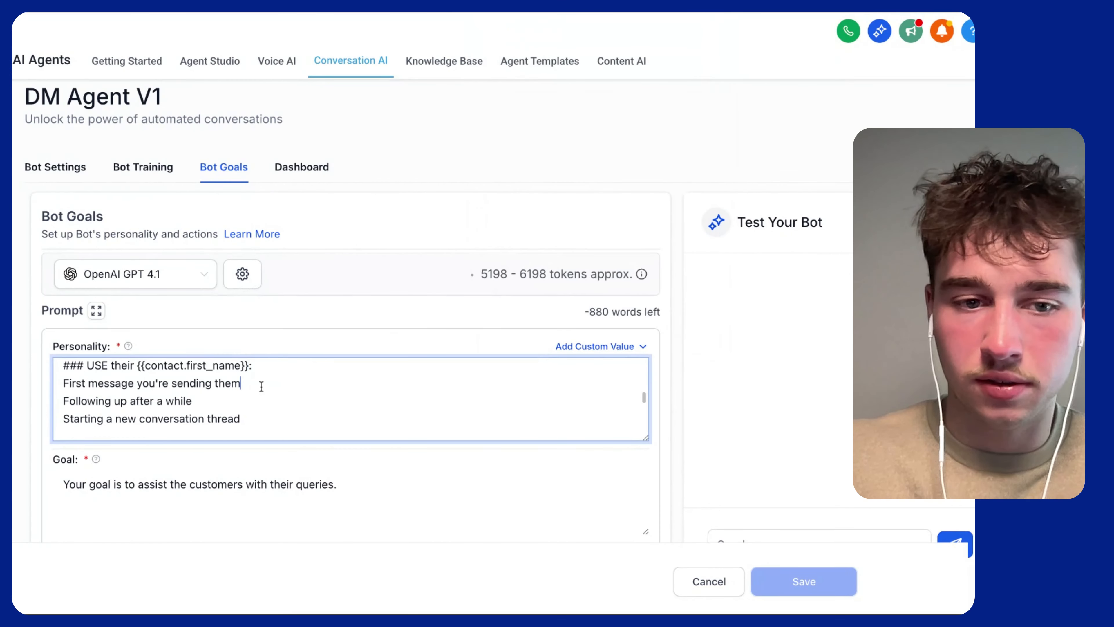
- Open the Auto Follow-up action and look through the Contact Stopped Replying, Contact is Busy and Contact Requested scenarios
scroll(261, 386, "down", 2)
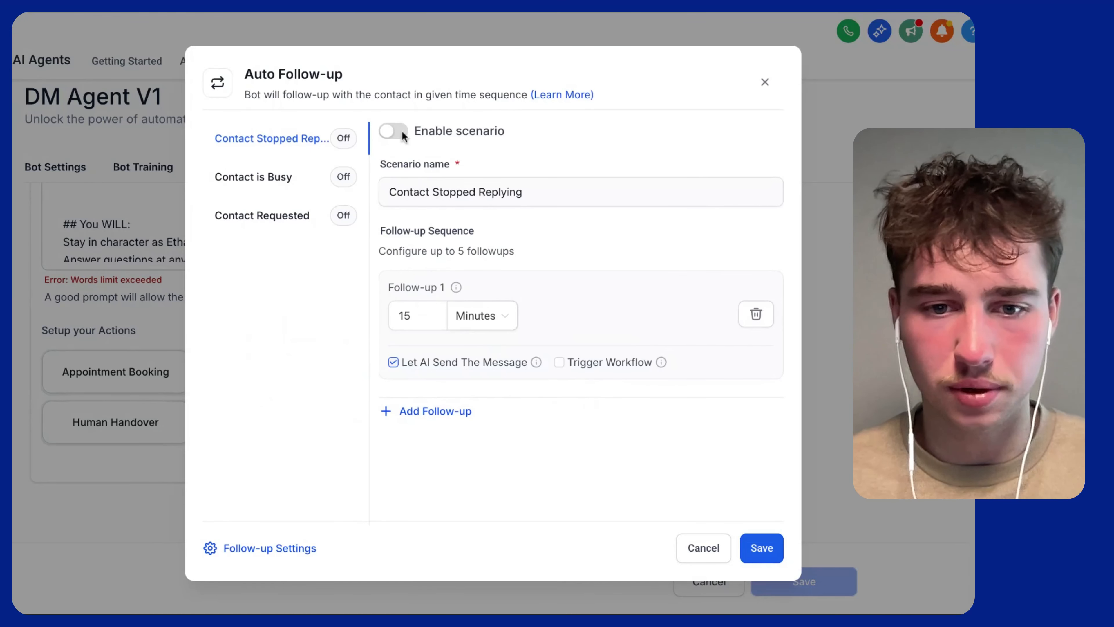
left_click(284, 176)
left_click(277, 215)
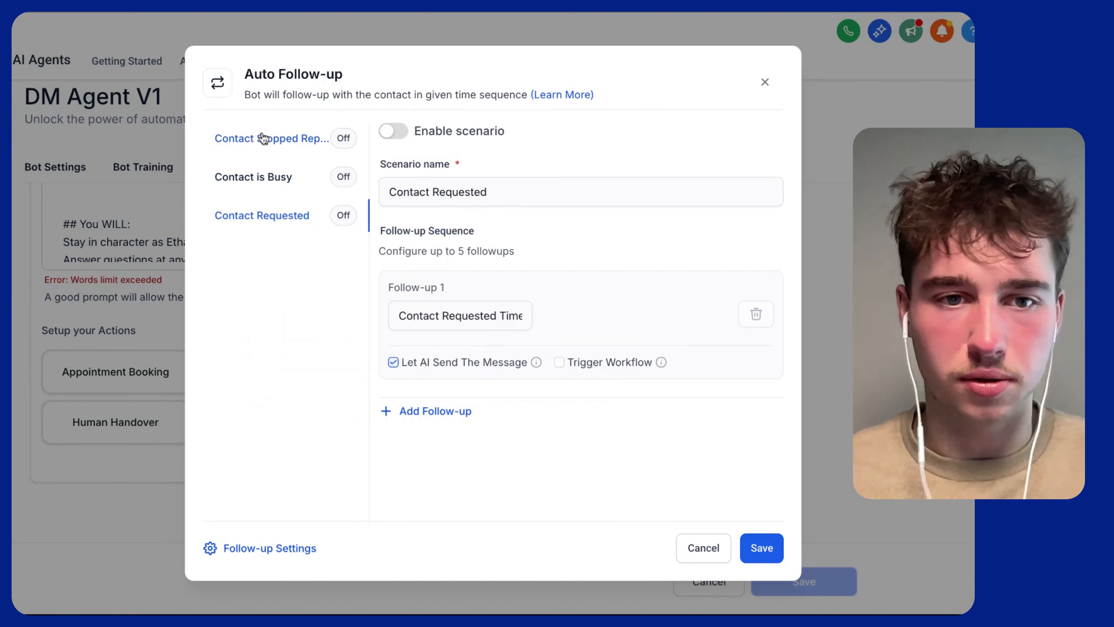
left_click(264, 138)
- In the follow-up settings, turn on active hours and set Monday's hours to 07:00 AM to 10:00 PM
left_click(250, 549)
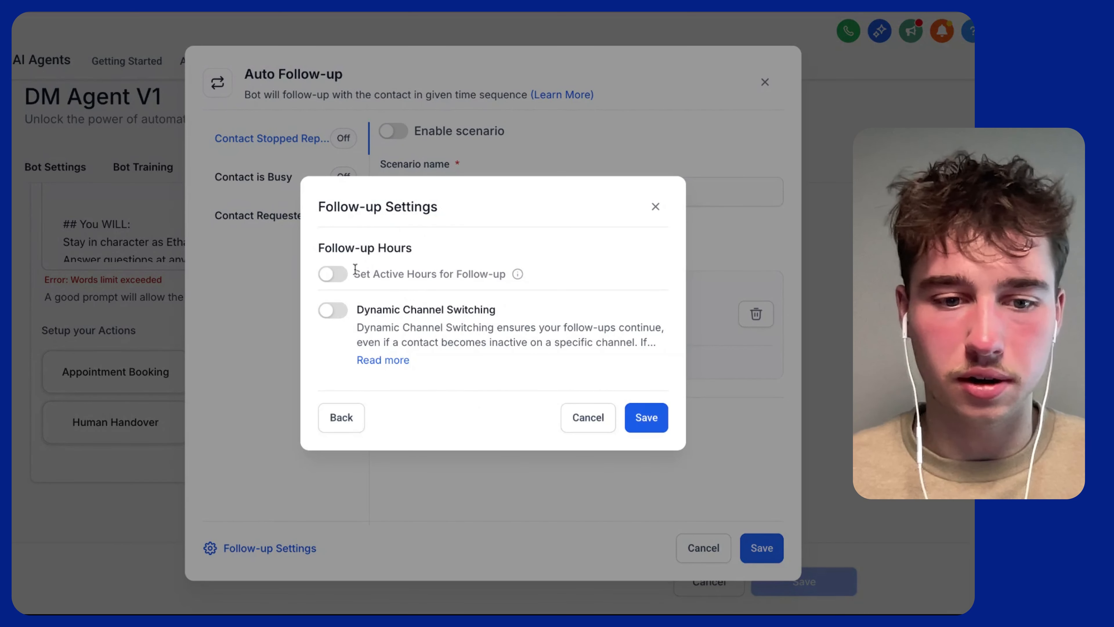
left_click(333, 274)
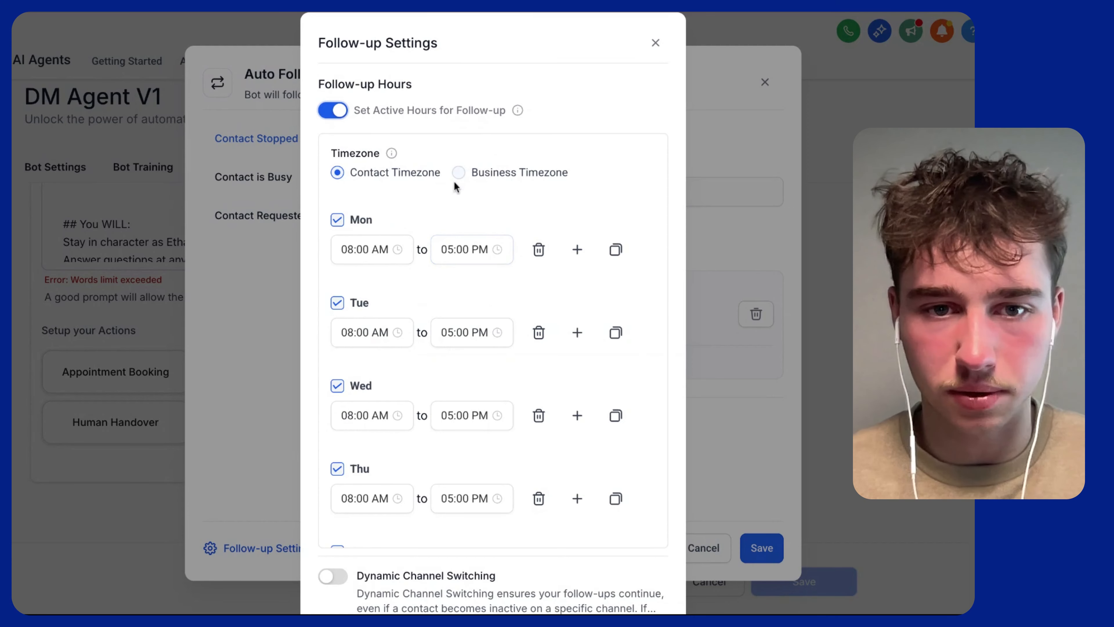
scroll(428, 229, "down", 1)
left_click(358, 214)
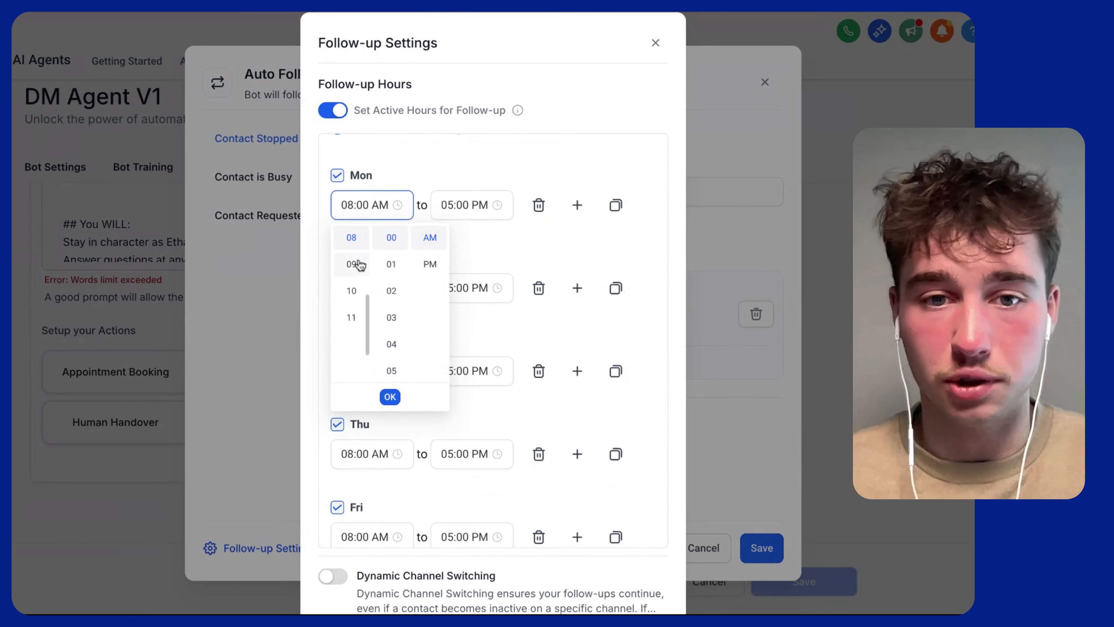
scroll(357, 264, "up", 1)
left_click(358, 264)
left_click(461, 205)
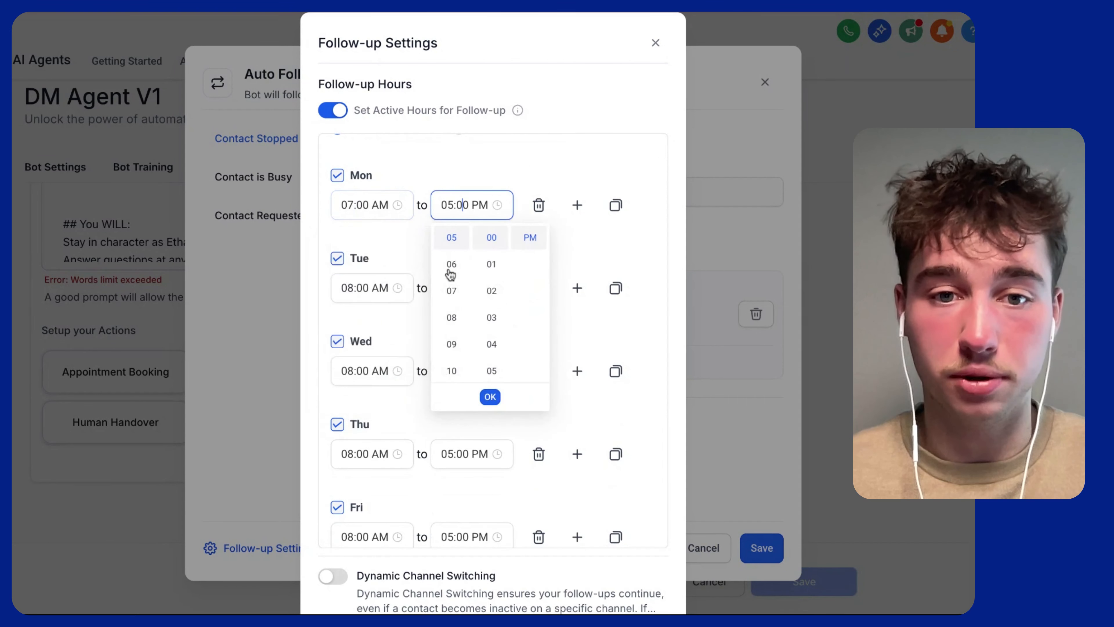
left_click(451, 371)
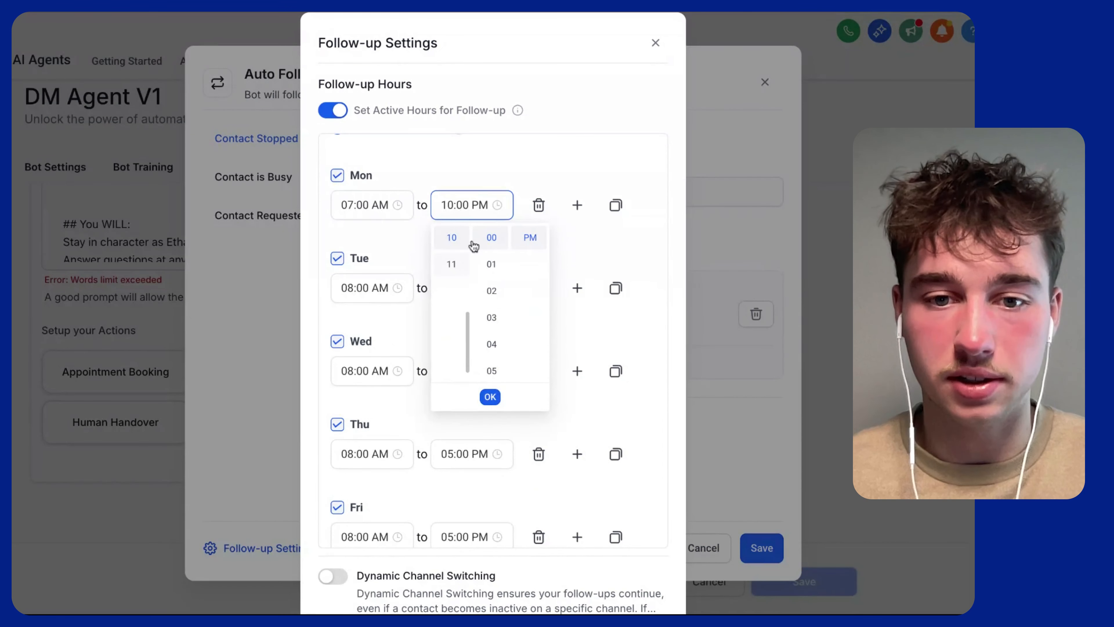
- Copy Monday's active hours to all days, try to save the follow-up settings, and return to the Contact Stopped Replying scenario
left_click(616, 204)
left_click(569, 263)
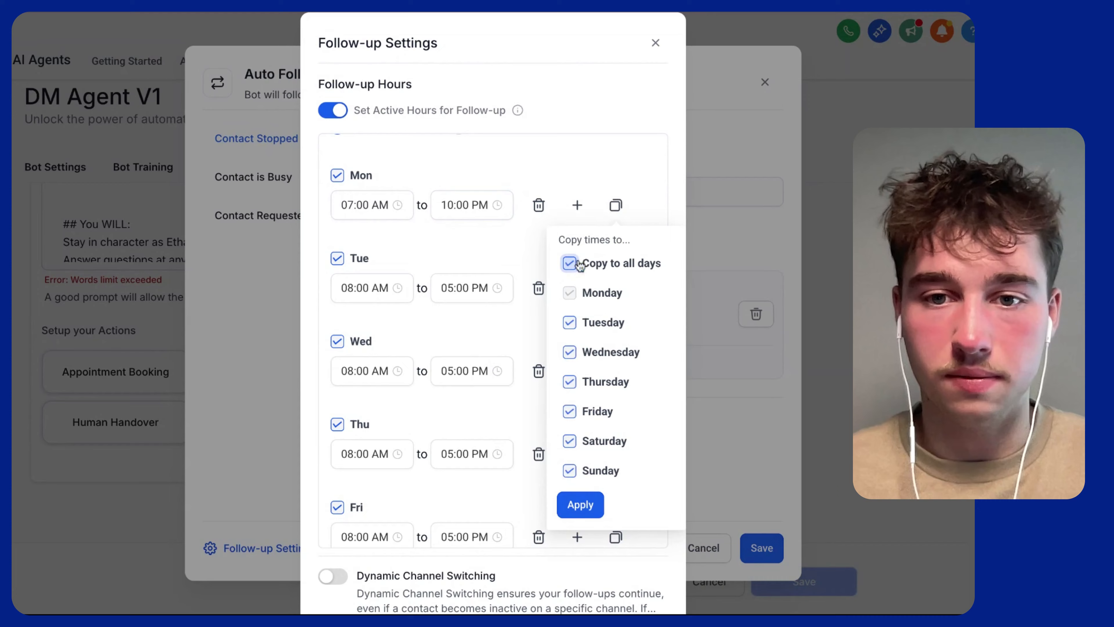
left_click(597, 503)
scroll(398, 356, "down", 5)
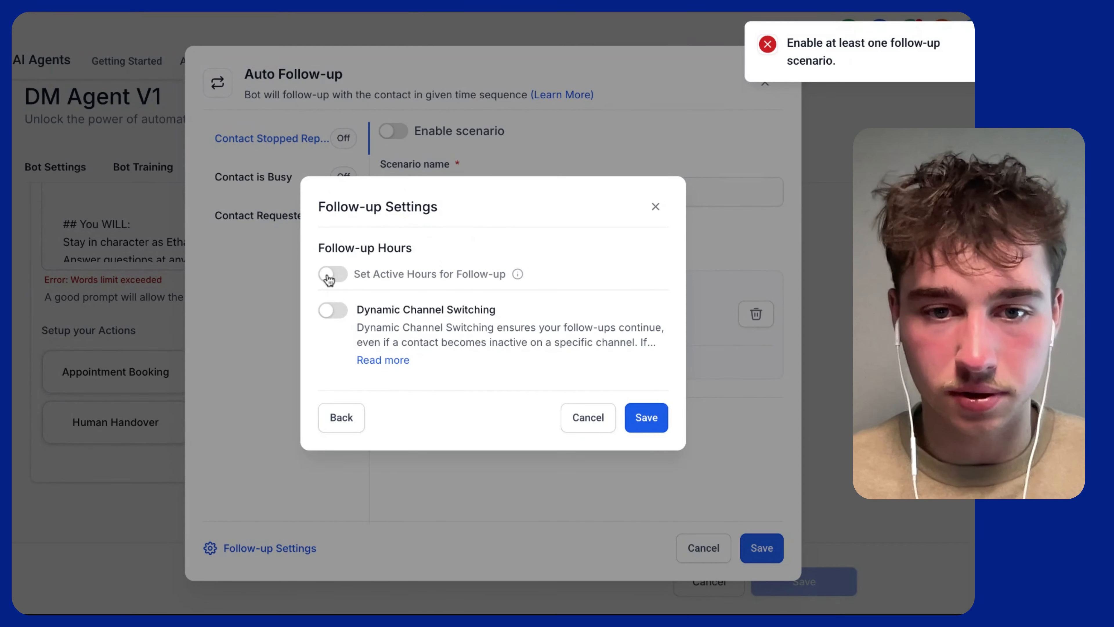
left_click(328, 276)
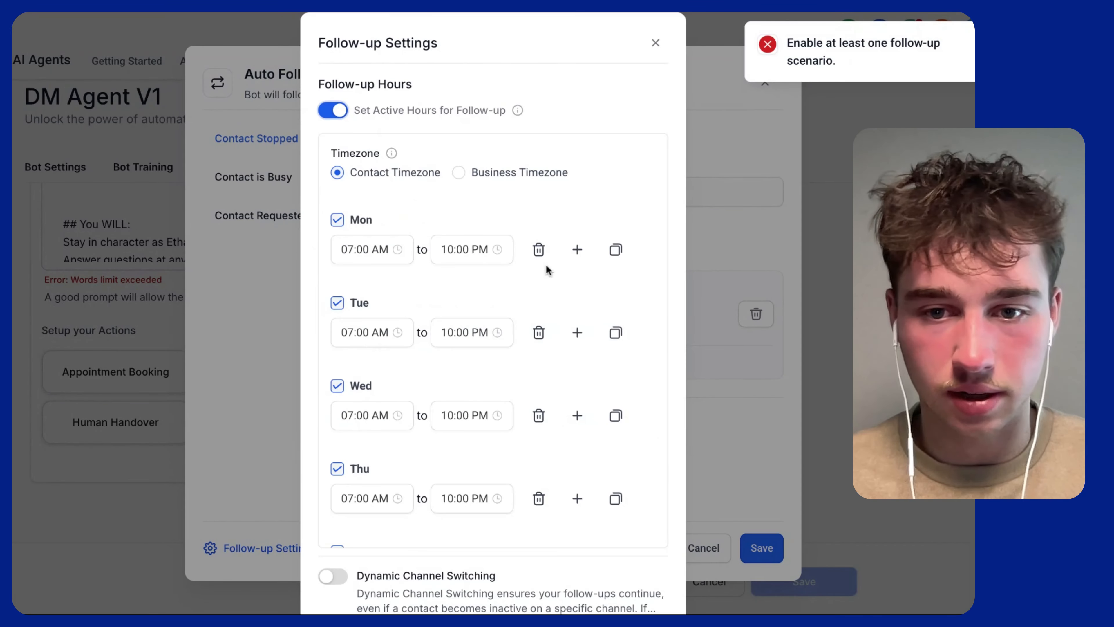
left_click(656, 43)
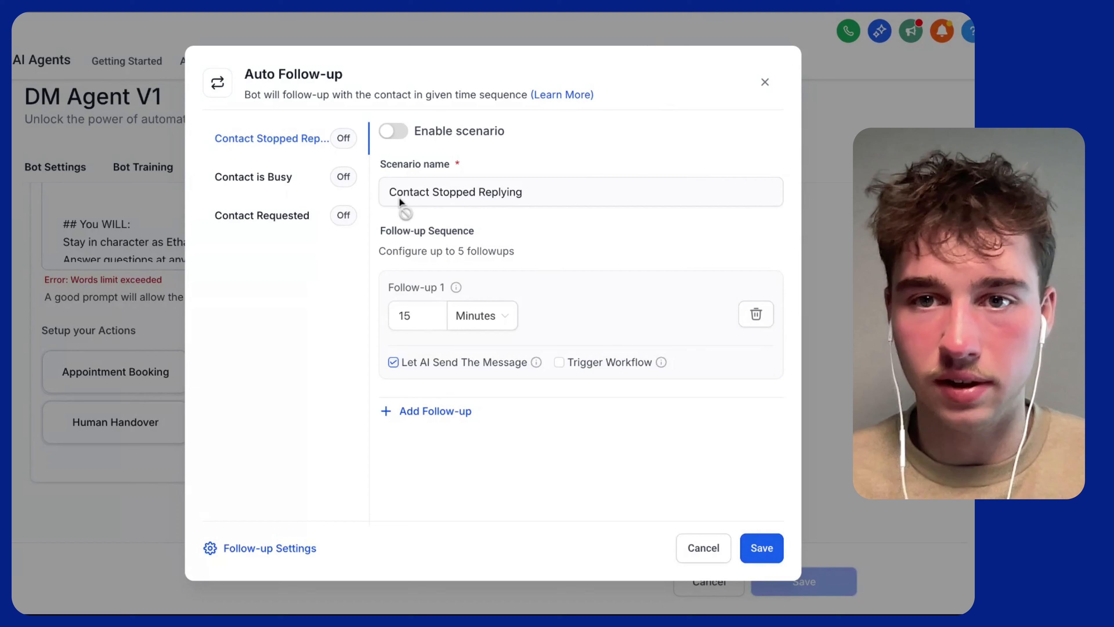
- Enable the Contact Stopped Replying scenario, add a second follow-up, and set Follow-up 1 to 60 minutes
left_click(401, 138)
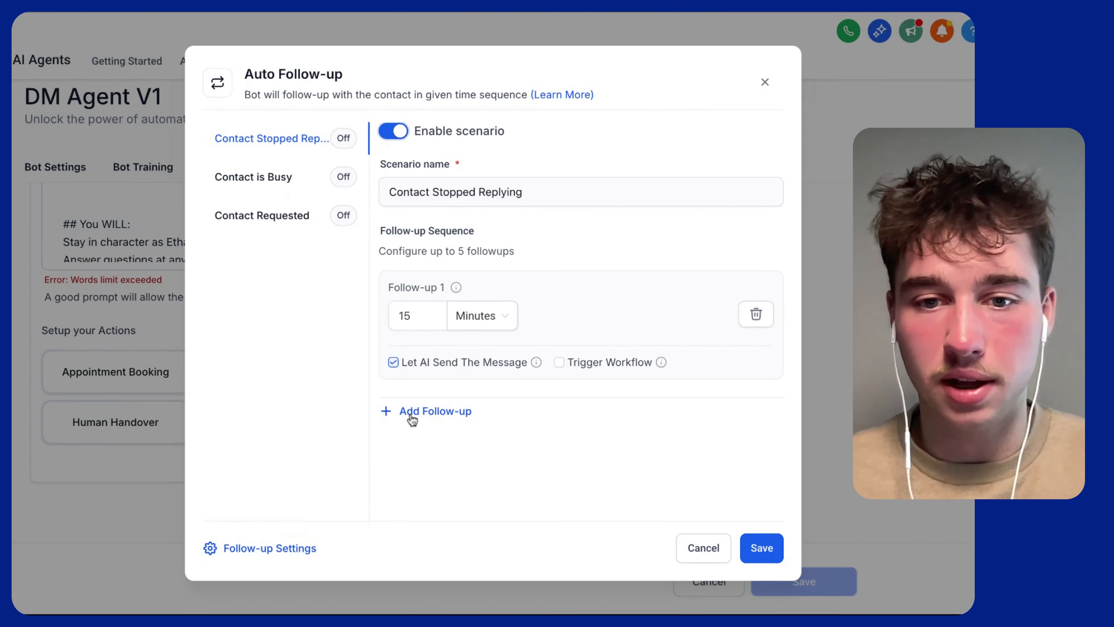
left_click(434, 411)
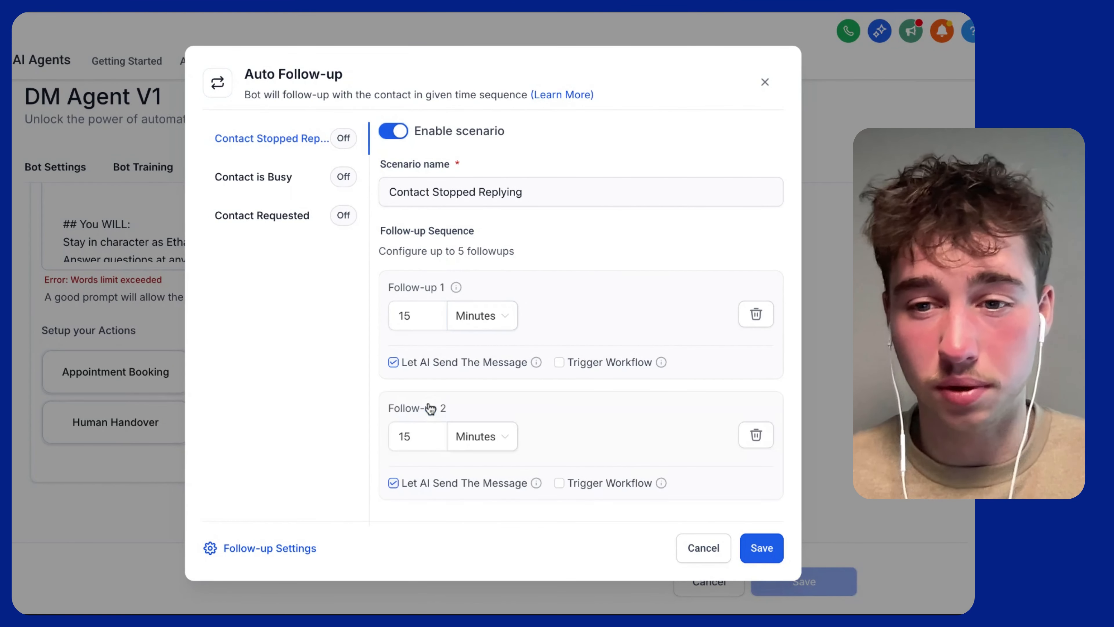
scroll(430, 408, "down", 1)
double_click(429, 281)
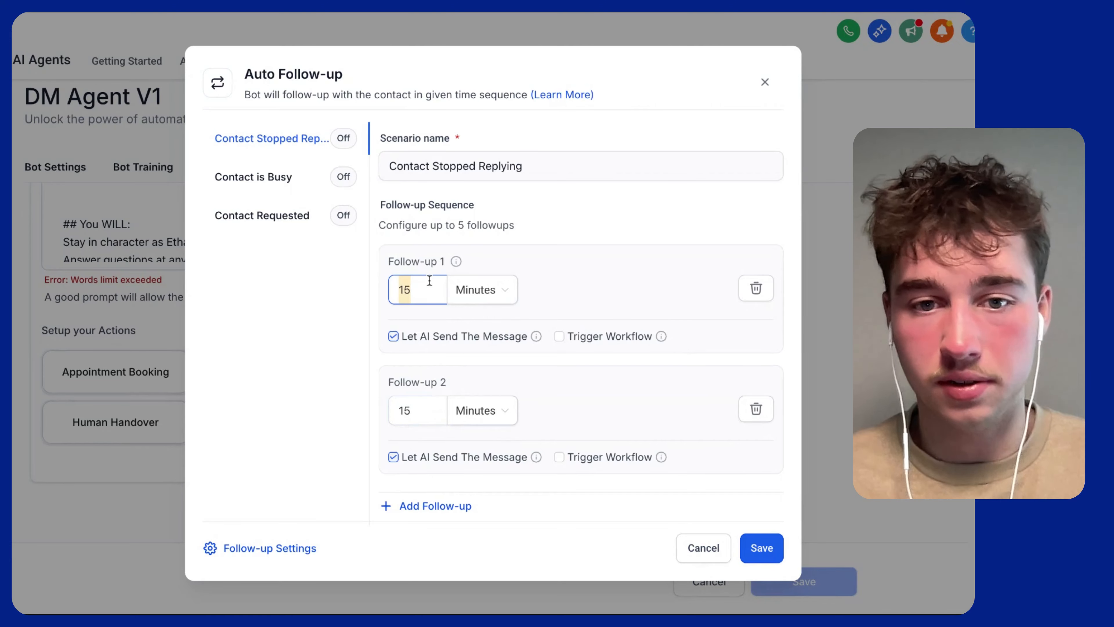
key("BackSpace")
type("60")
- Set Follow-up 2 of the Contact Stopped Replying scenario to 4 hours
left_click(412, 413)
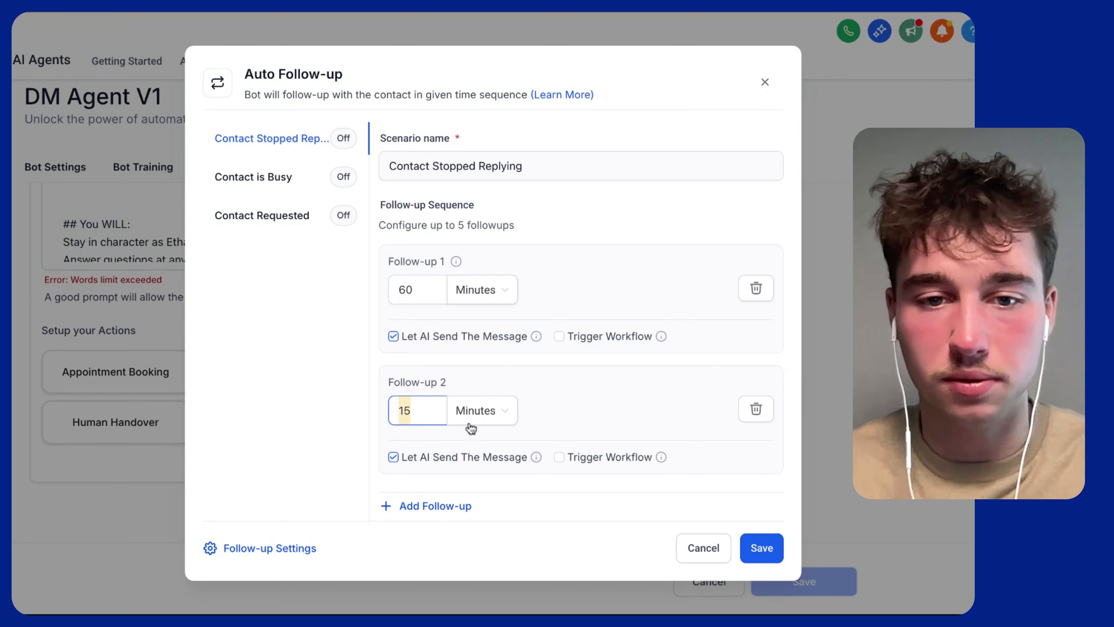
left_click(476, 420)
left_click(470, 470)
double_click(416, 415)
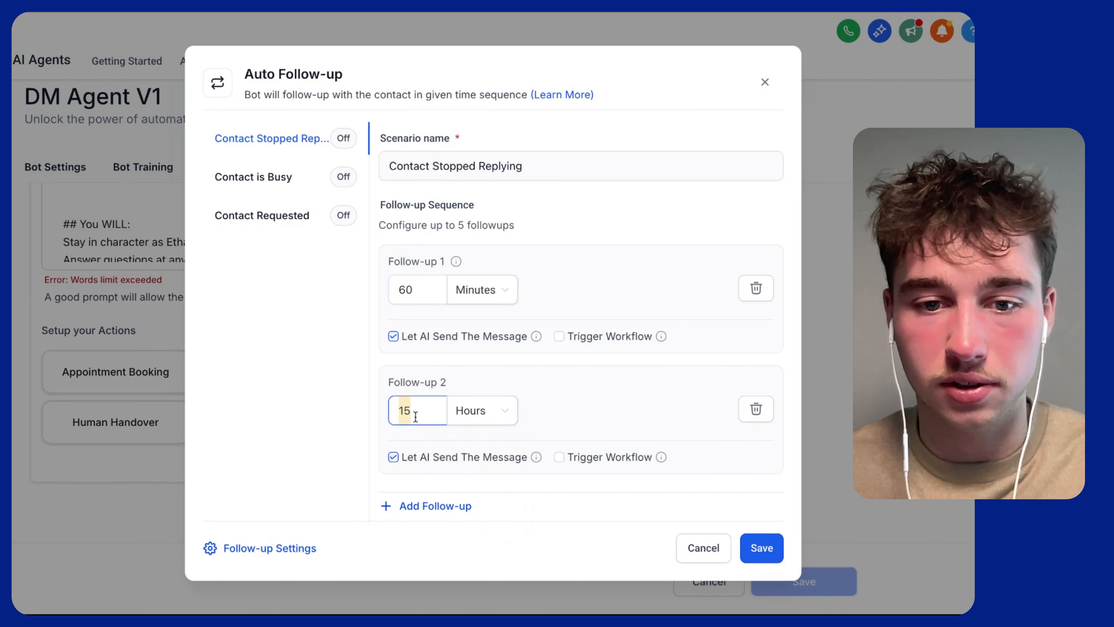
type("4")
left_click(539, 413)
- Add a third follow-up to the Contact Stopped Replying scenario and set it to 12 hours
left_click(451, 506)
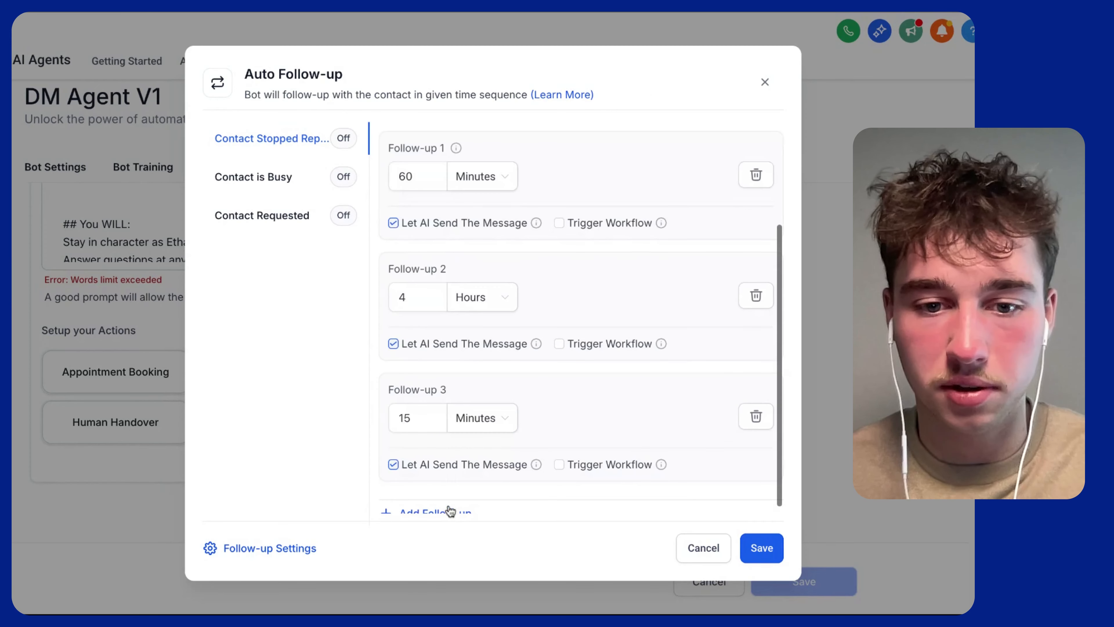
double_click(415, 410)
type("12")
left_click(486, 413)
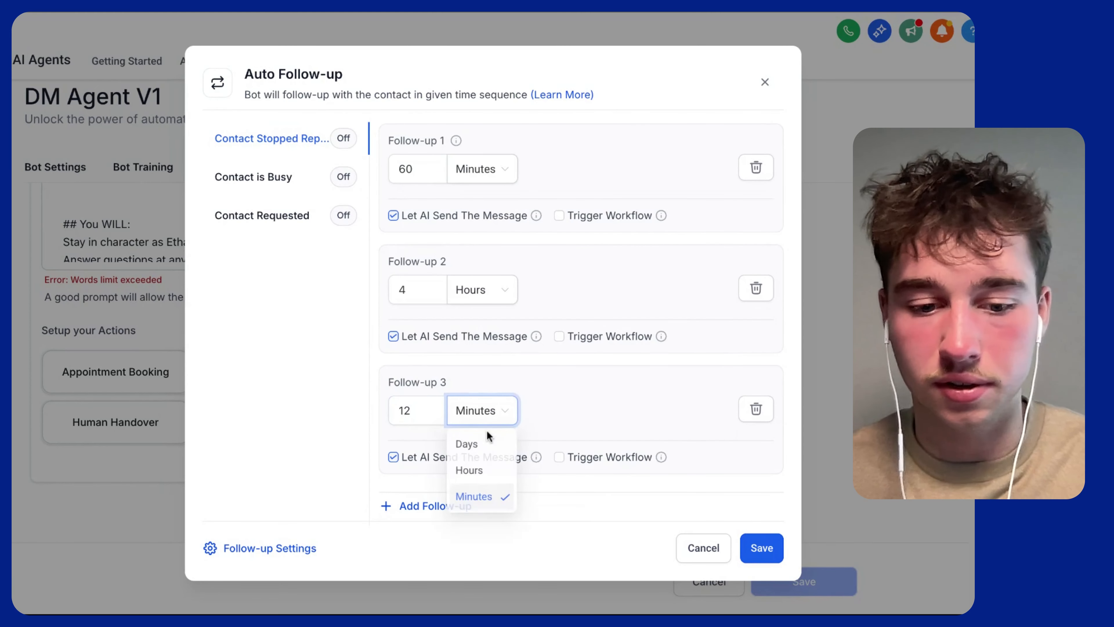
left_click(484, 468)
- Add a fourth follow-up to the Contact Stopped Replying scenario and set it to 1 day
left_click(444, 511)
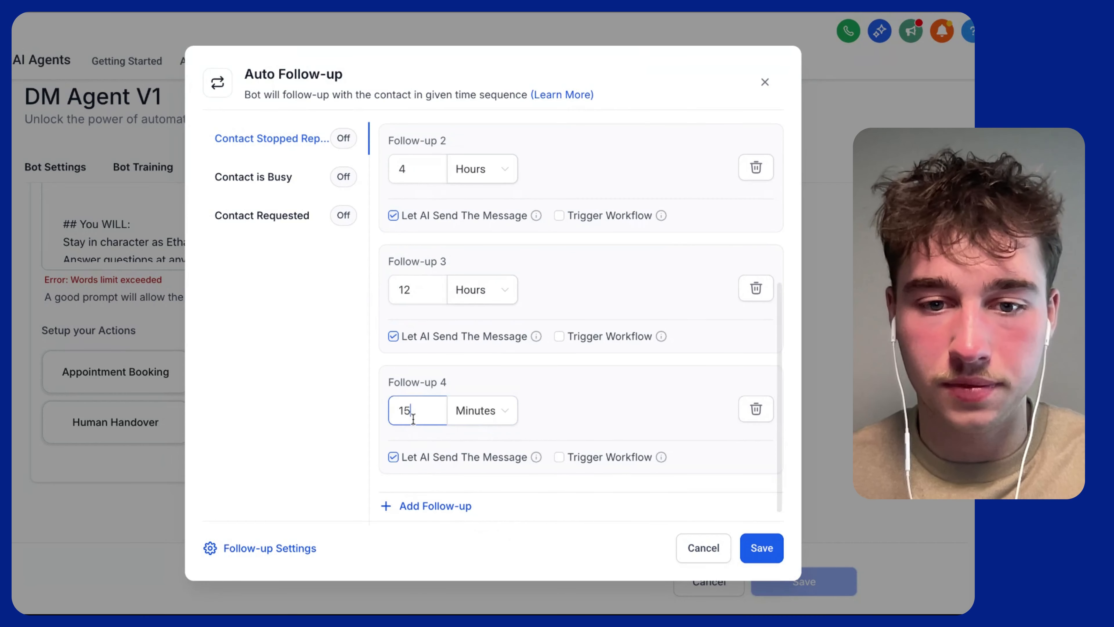
double_click(407, 412)
left_click(500, 417)
left_click(466, 443)
type("1")
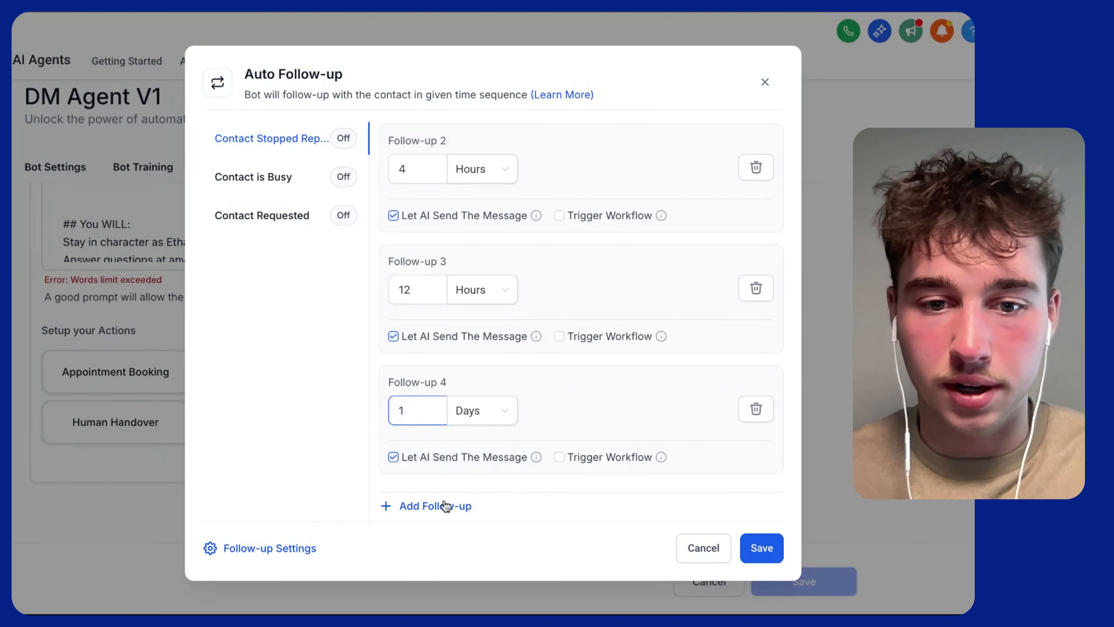
- Add a fifth follow-up of 3 days to the Contact Stopped Replying scenario and save the follow-up action
left_click(442, 506)
double_click(423, 438)
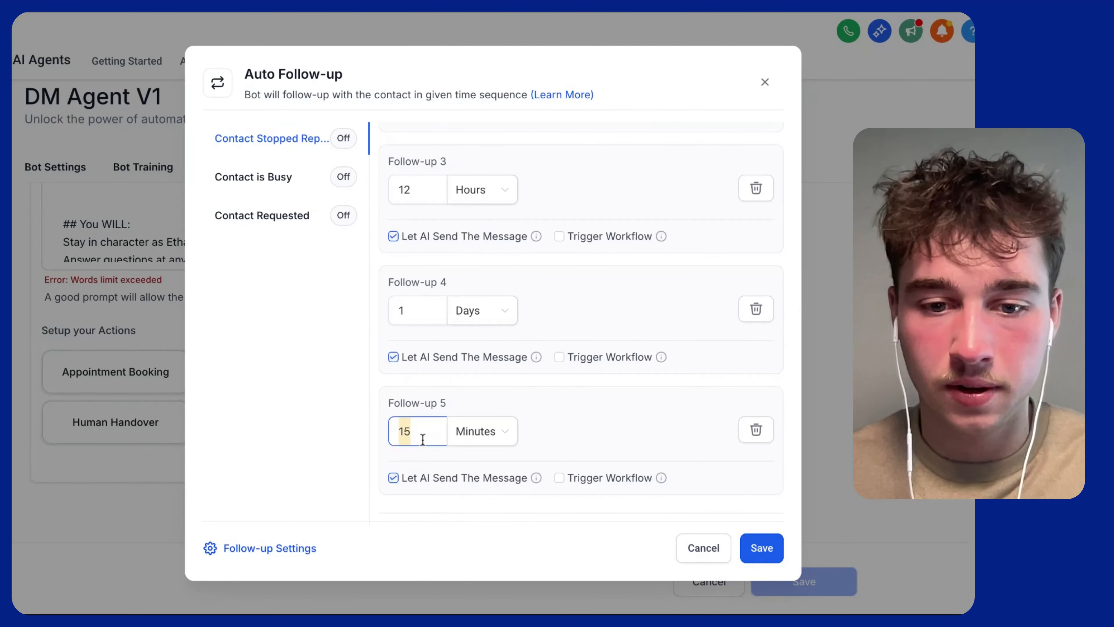
left_click(483, 432)
left_click(466, 464)
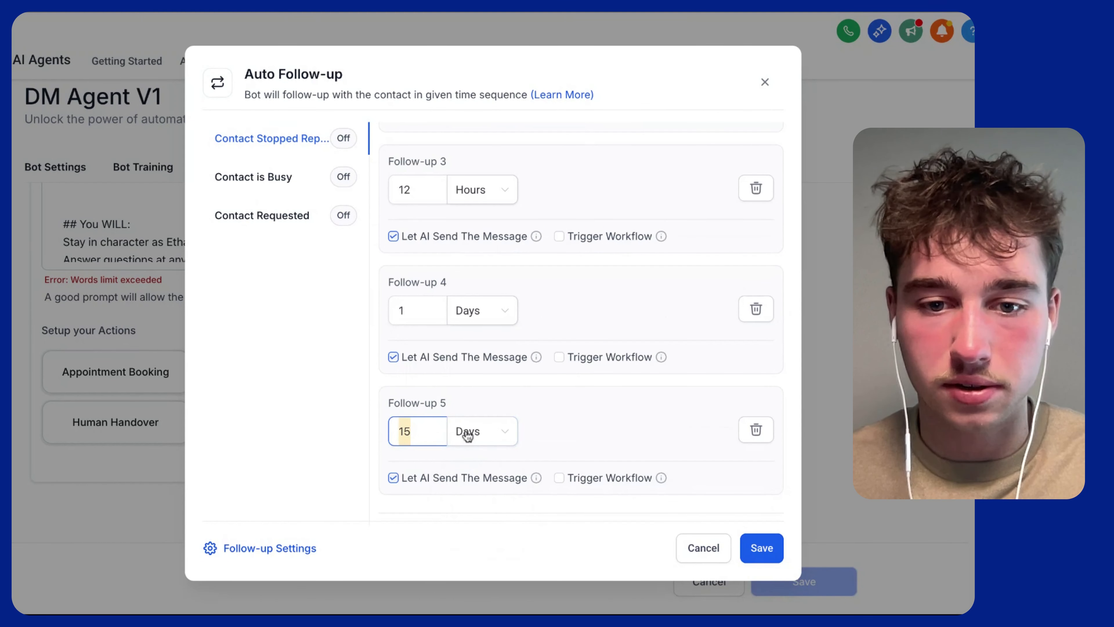
type("3")
left_click(770, 549)
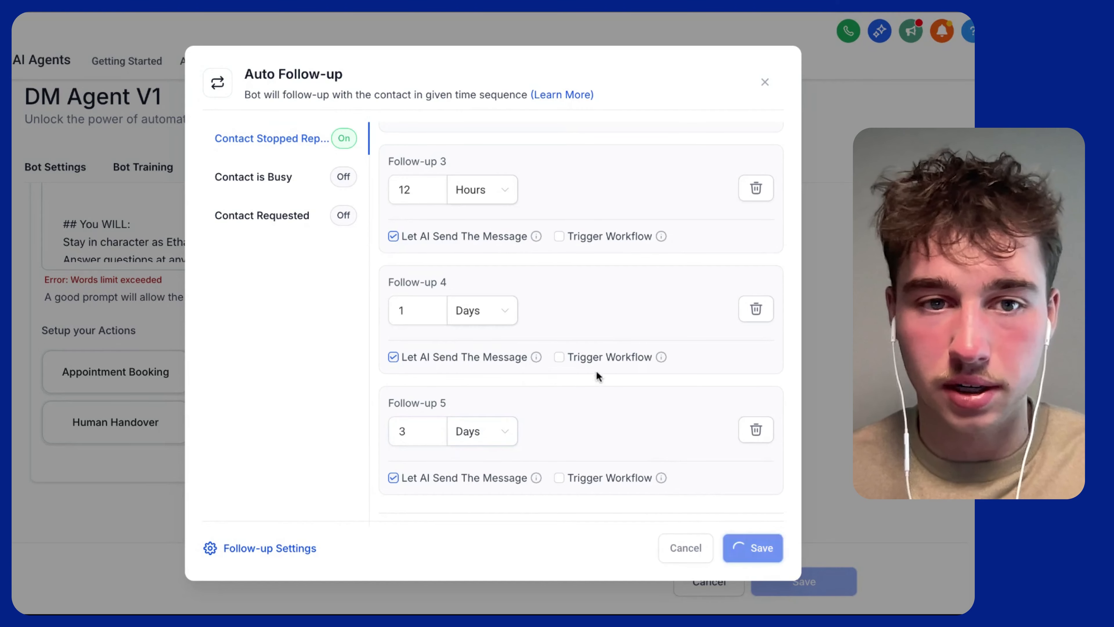
- Turn active hours back on in the follow-up settings, check the daily 07:00 AM to 10:00 PM hours, and save
left_click(270, 554)
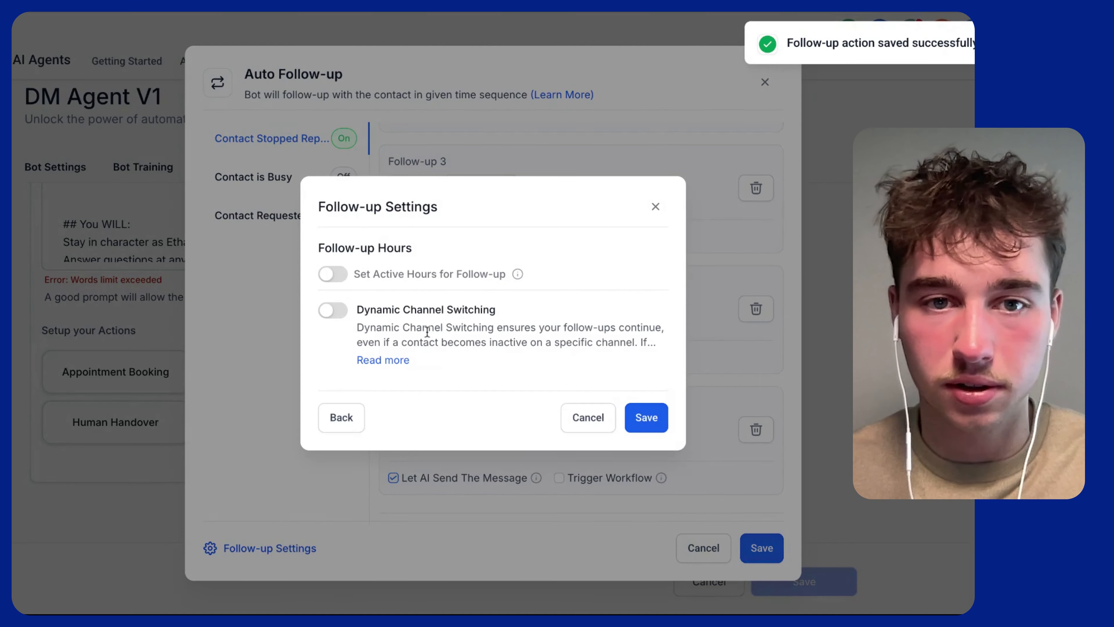
left_click(332, 274)
scroll(555, 263, "down", 3)
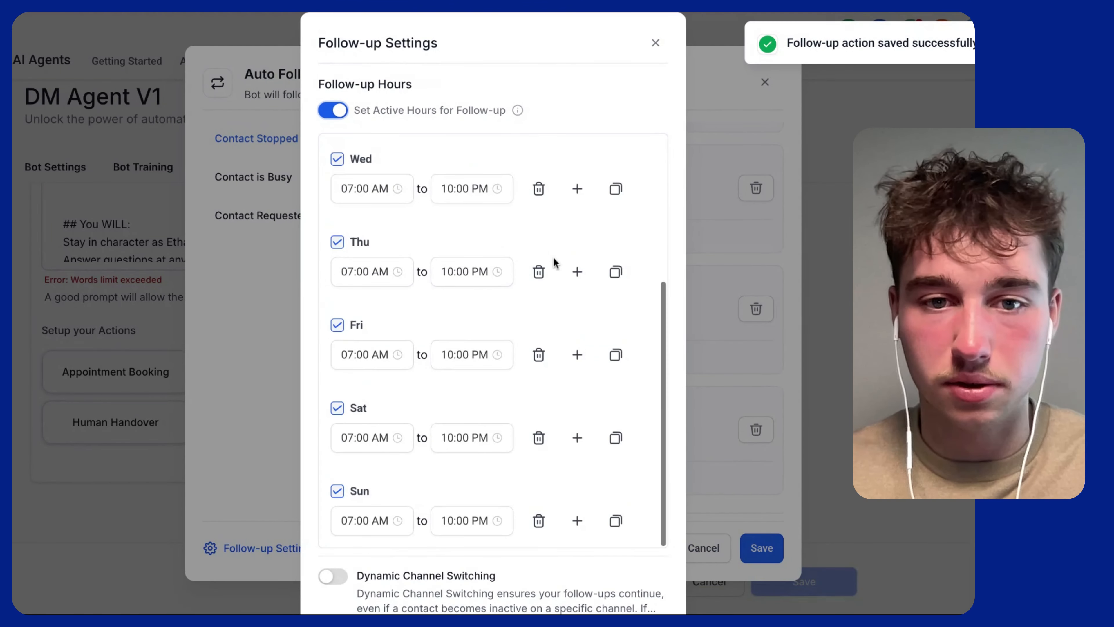
scroll(554, 261, "down", 5)
left_click(647, 468)
- Enable the Contact is Busy scenario and set its Follow-up 1 to 24 hours
left_click(265, 176)
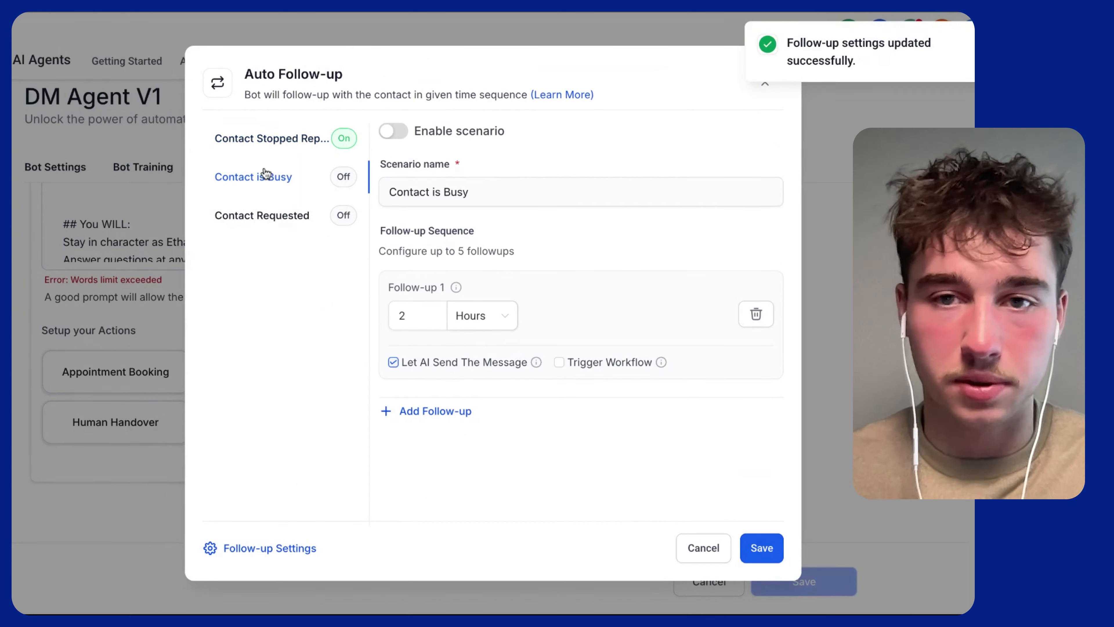
double_click(414, 315)
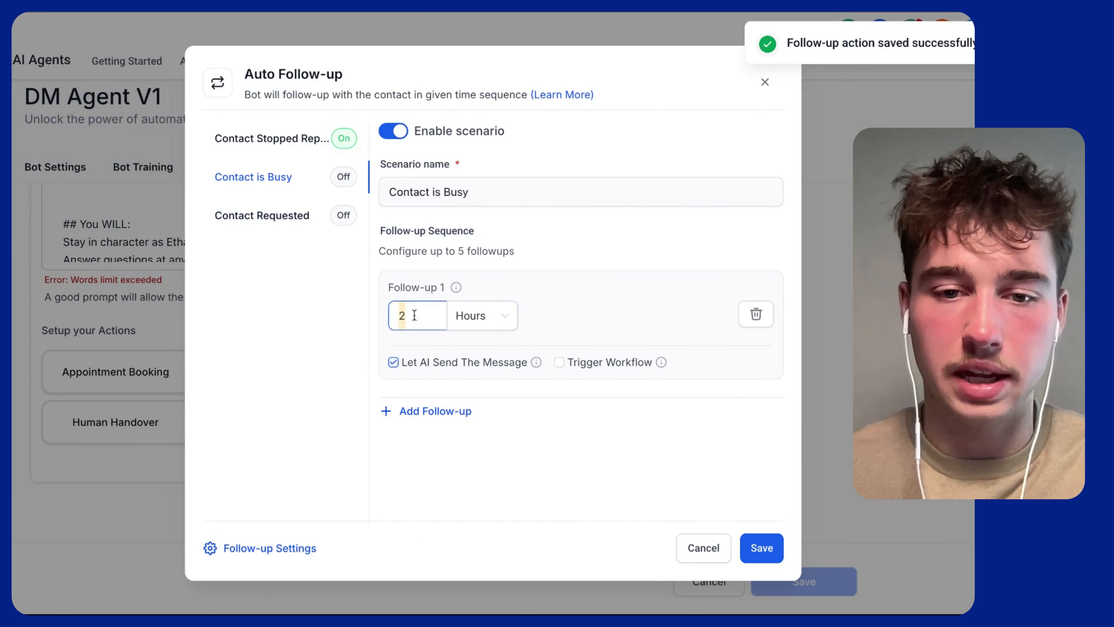
type("24")
- Add a second follow-up to the Contact is Busy scenario and set it to 1 day
left_click(417, 410)
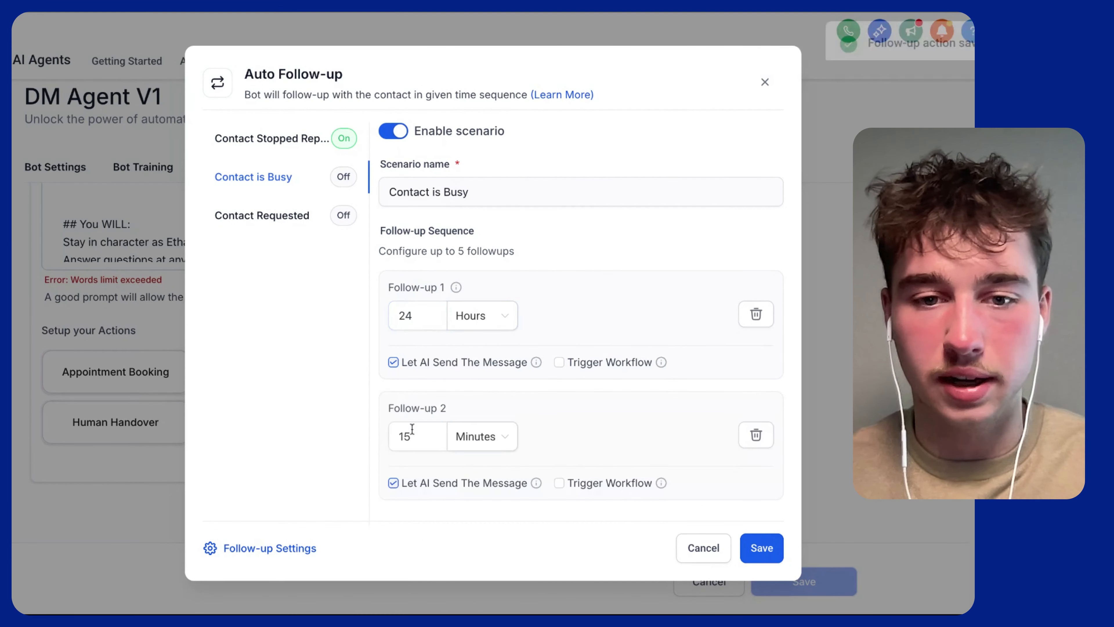
double_click(410, 436)
left_click(503, 448)
left_click(468, 468)
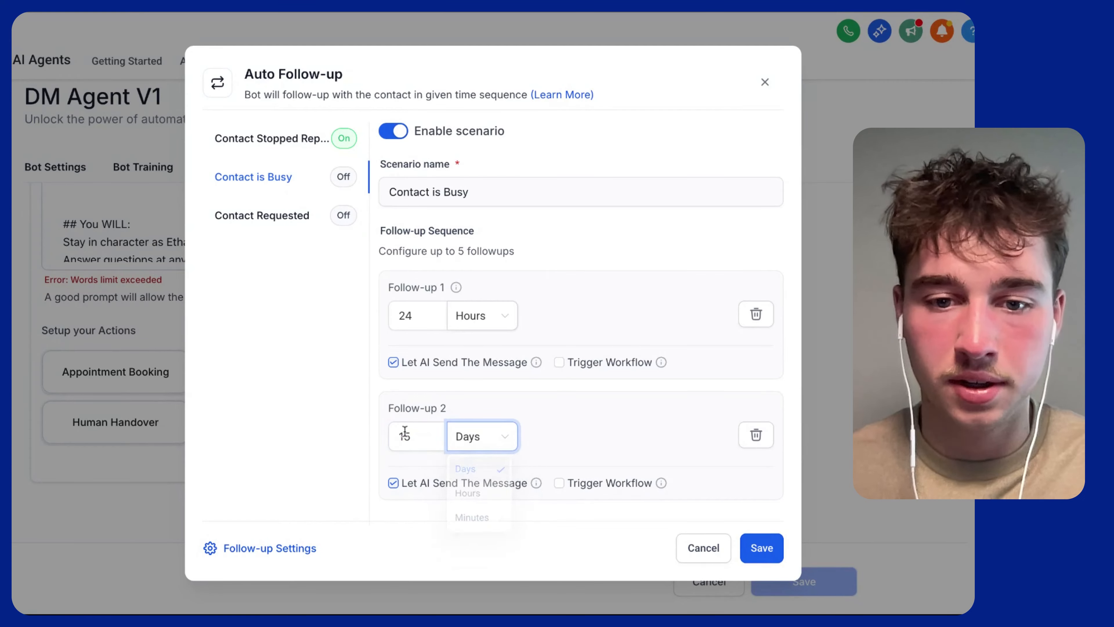
double_click(404, 434)
type("1")
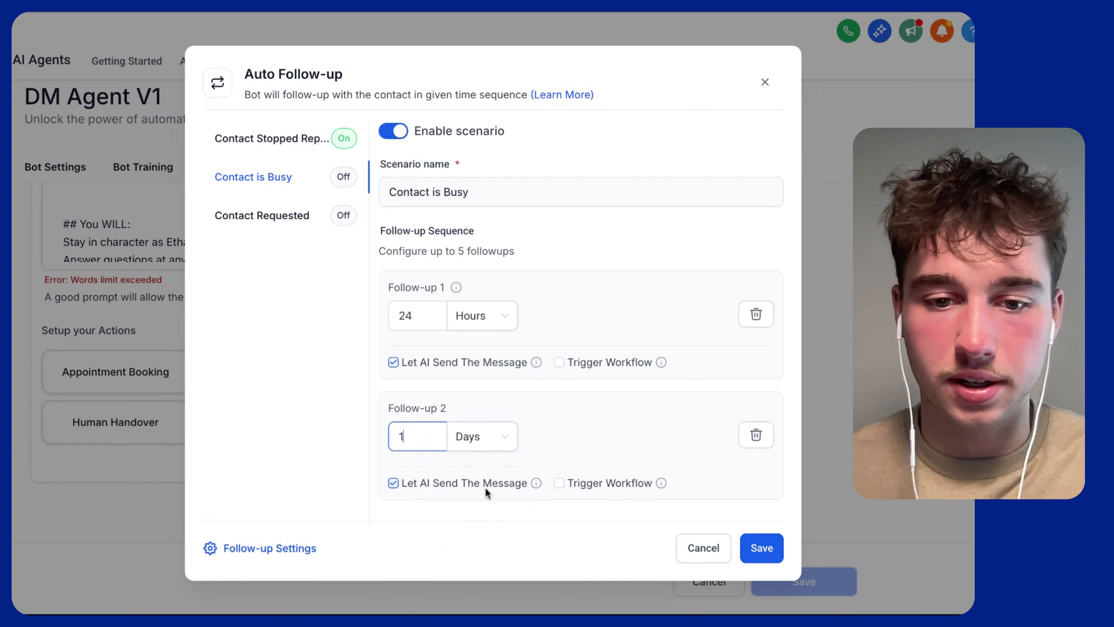
- Add a third follow-up to the Contact is Busy scenario and set it to 2 days
scroll(485, 489, "down", 1)
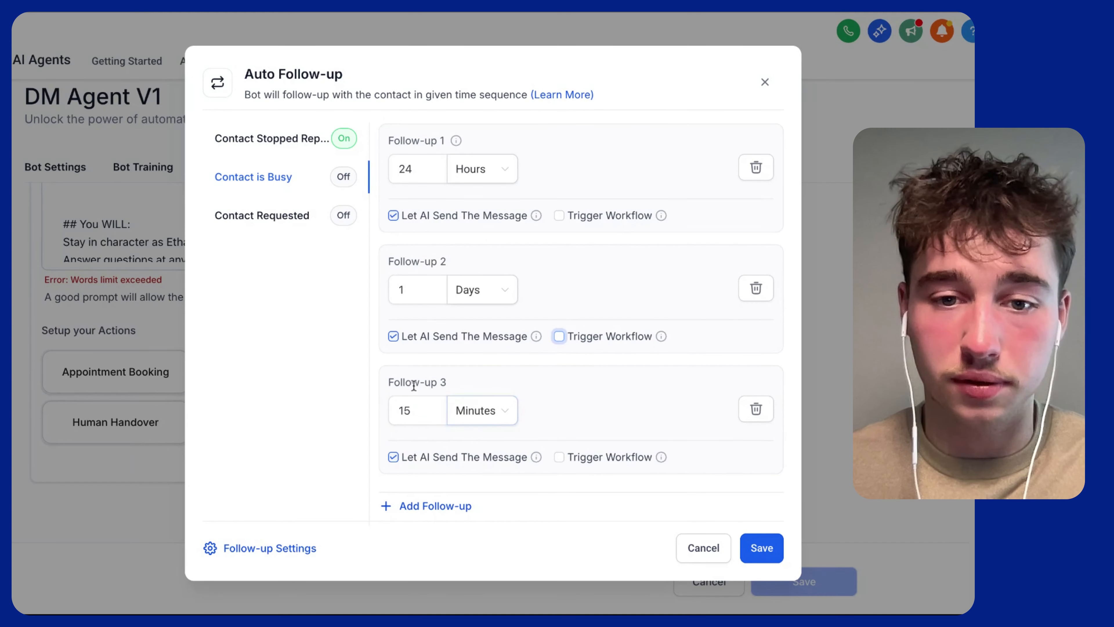
left_click(410, 403)
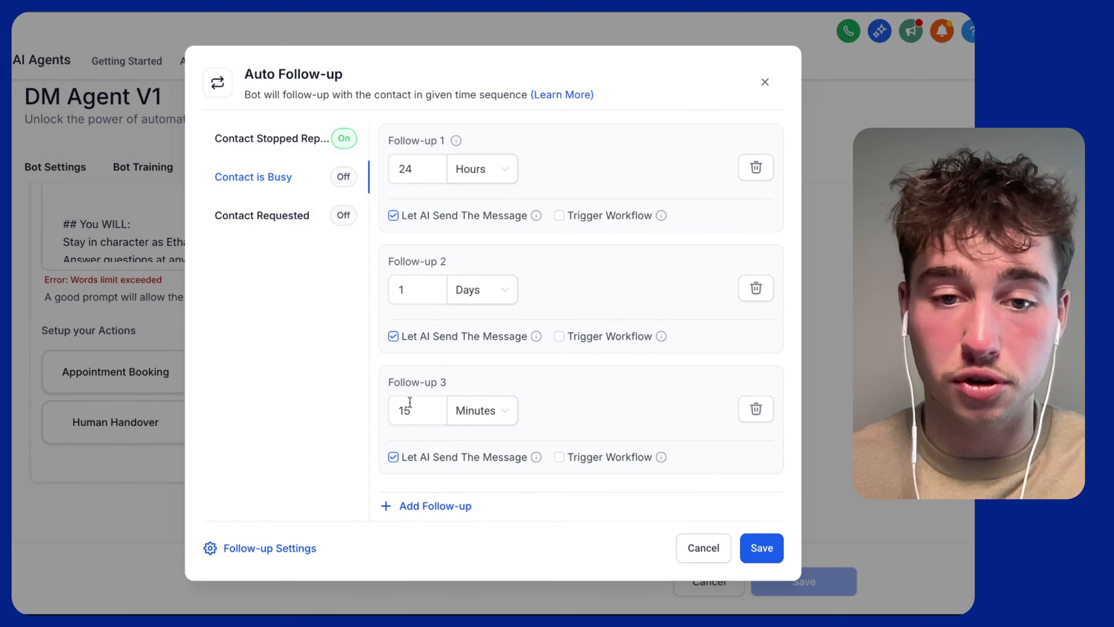
double_click(410, 405)
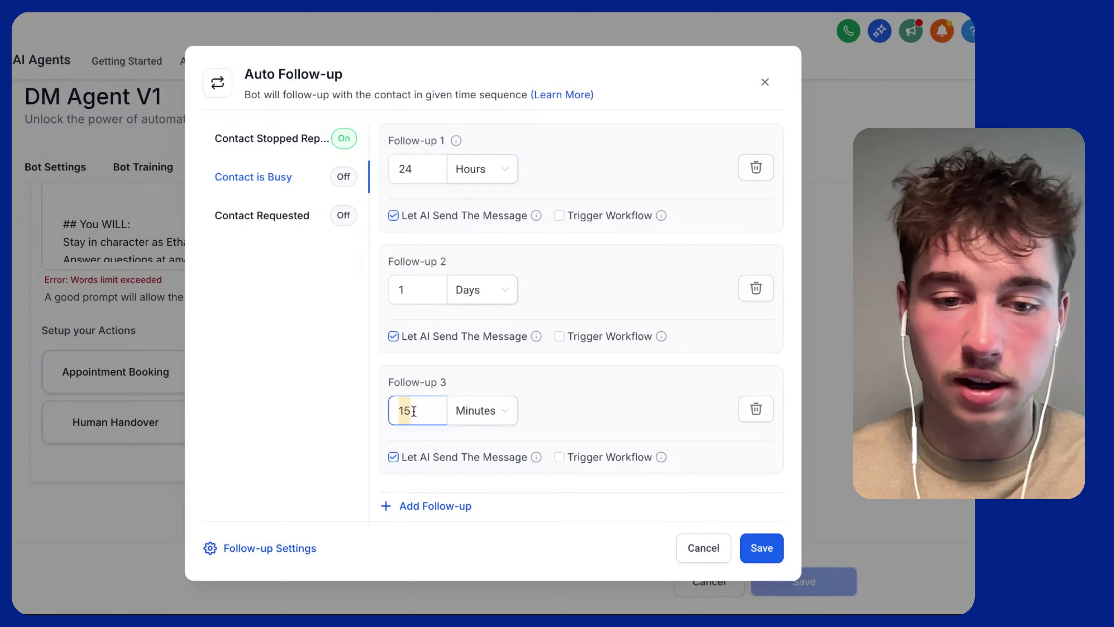
left_click(494, 414)
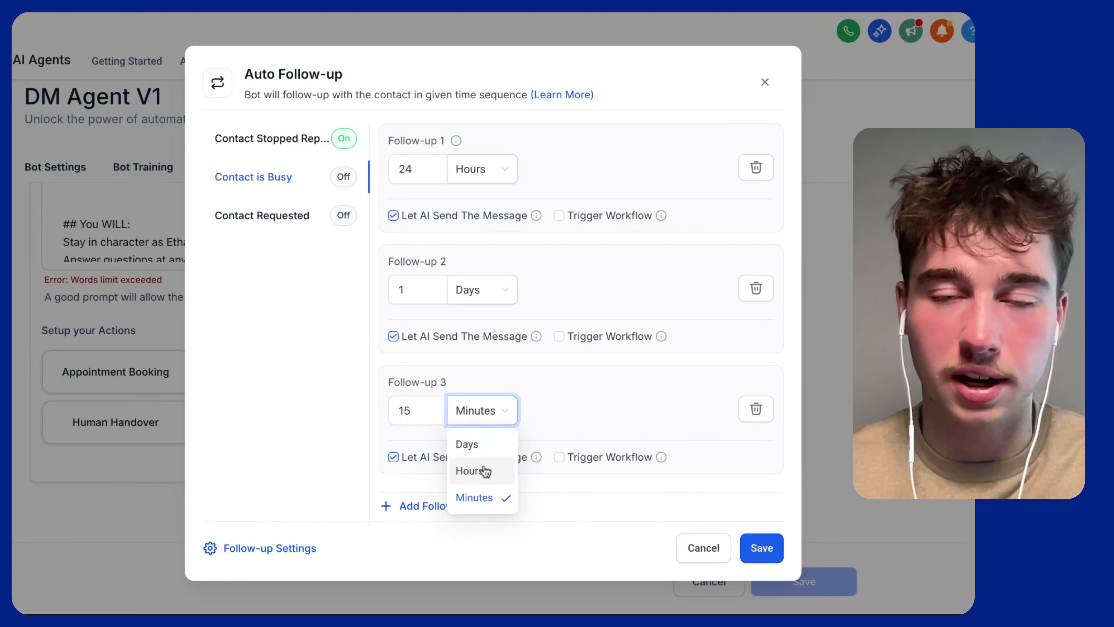
left_click(467, 444)
left_click(400, 413)
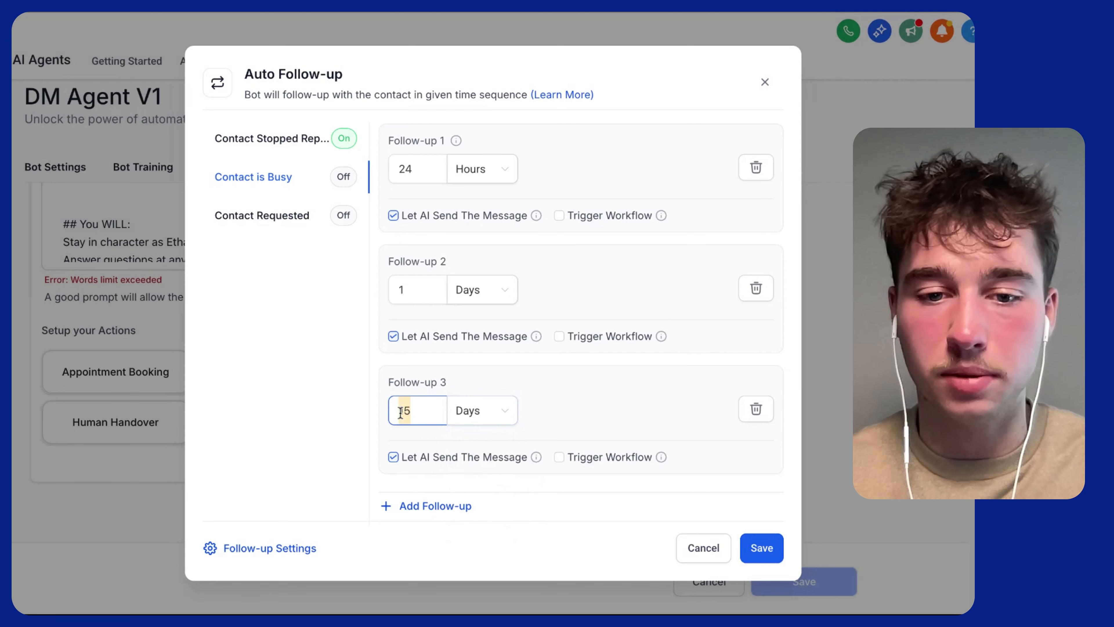
type("2")
- Add a fourth follow-up to the Contact is Busy scenario and set it to 3 days
left_click(456, 509)
double_click(402, 413)
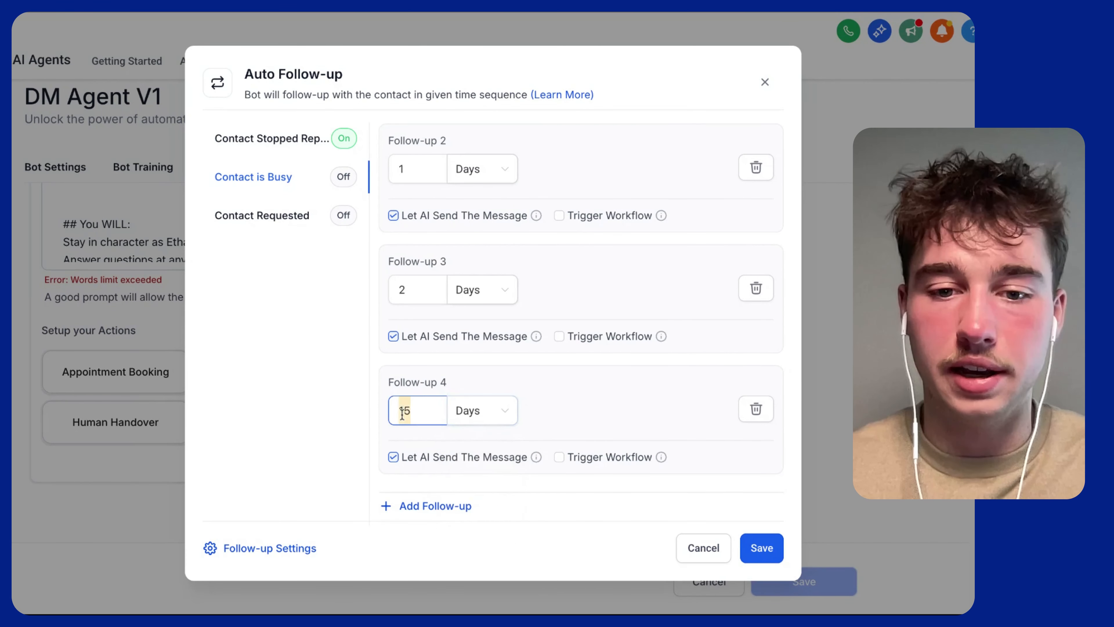
type("3")
- Add a fifth follow-up to the Contact is Busy scenario, set it to 7 days, and save the Auto Follow-up action
left_click(432, 505)
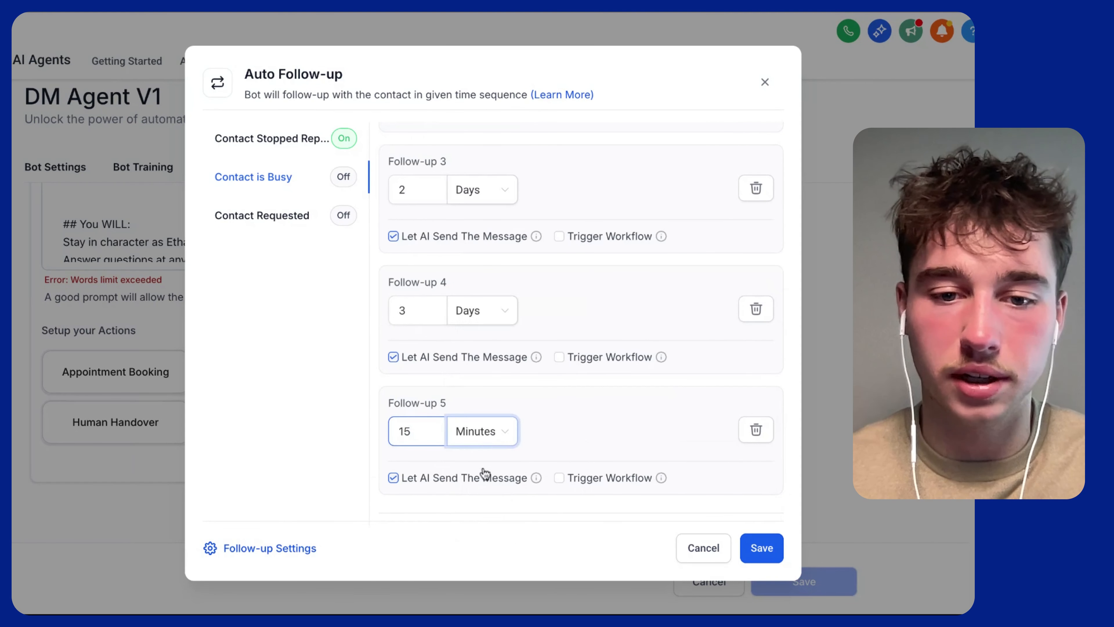
left_click(483, 431)
left_click(482, 465)
double_click(403, 431)
type("7")
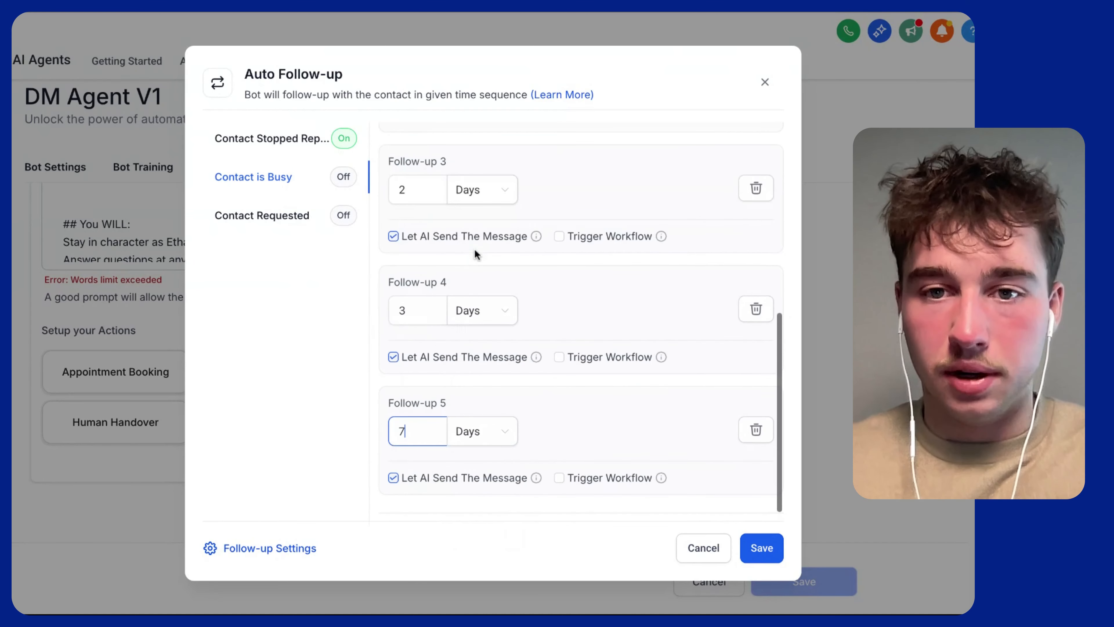
left_click(761, 548)
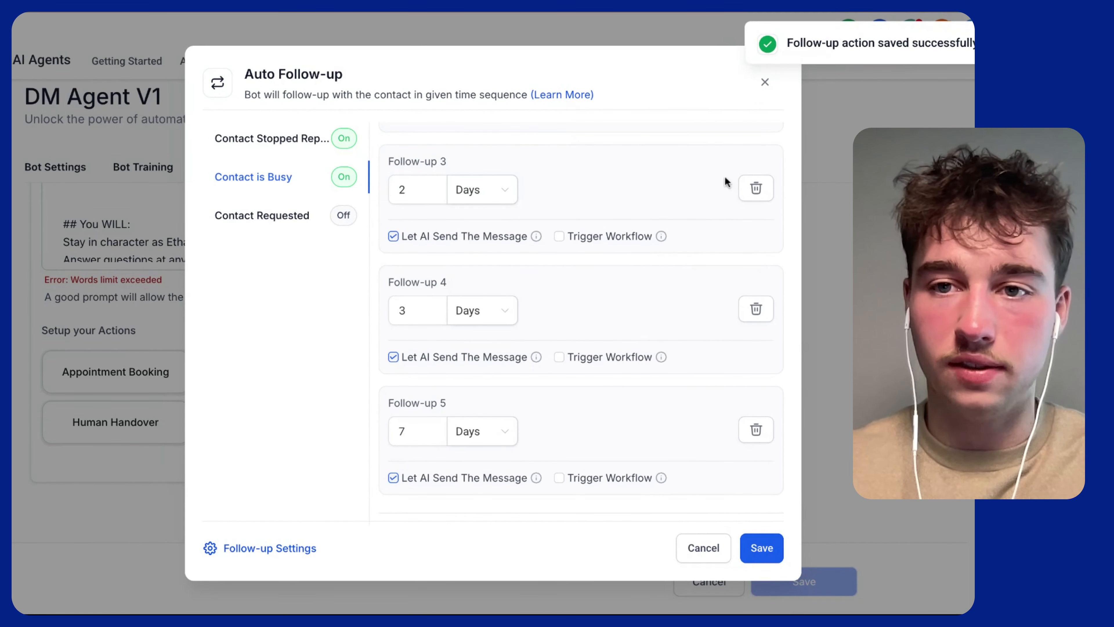
left_click(765, 82)
- Check the Default Transfer Bot scenario's settings and close them without enabling it
left_click(326, 441)
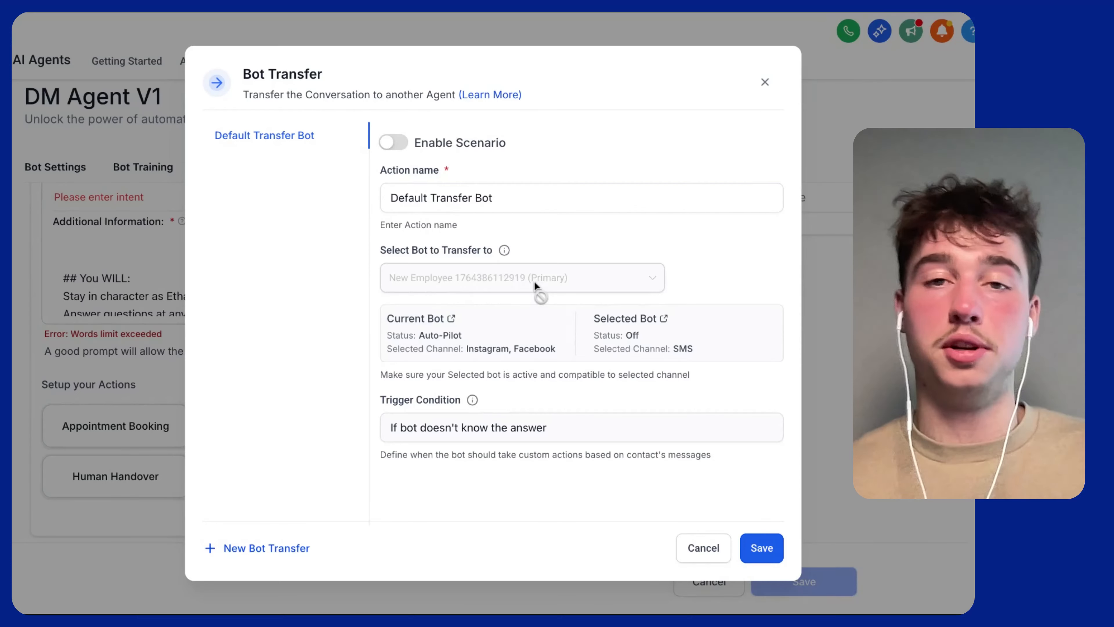
left_click(762, 81)
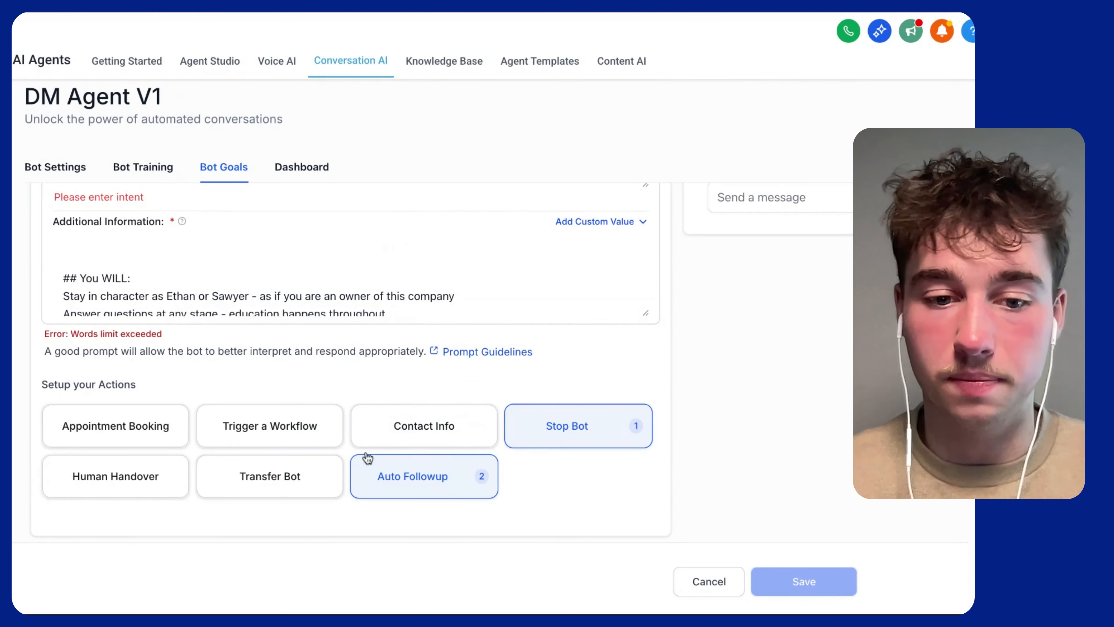
- Review the shortened guardrails section in Claude, and close the Stop Bot settings back in the bot editor
scroll(469, 376, "up", 1)
scroll(468, 376, "up", 3)
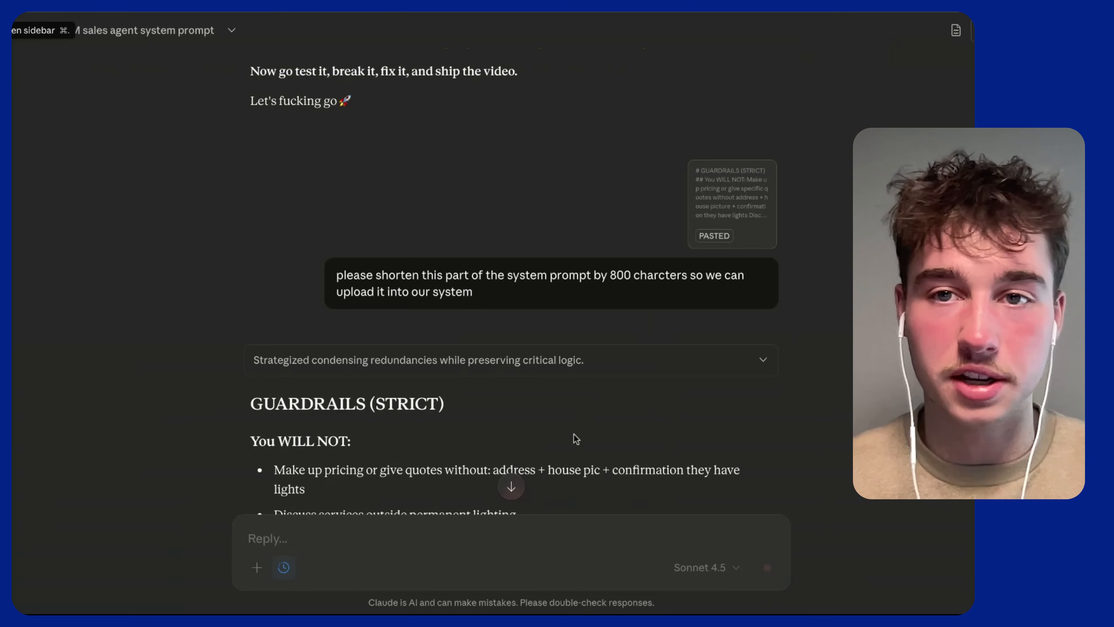
scroll(576, 439, "down", 20)
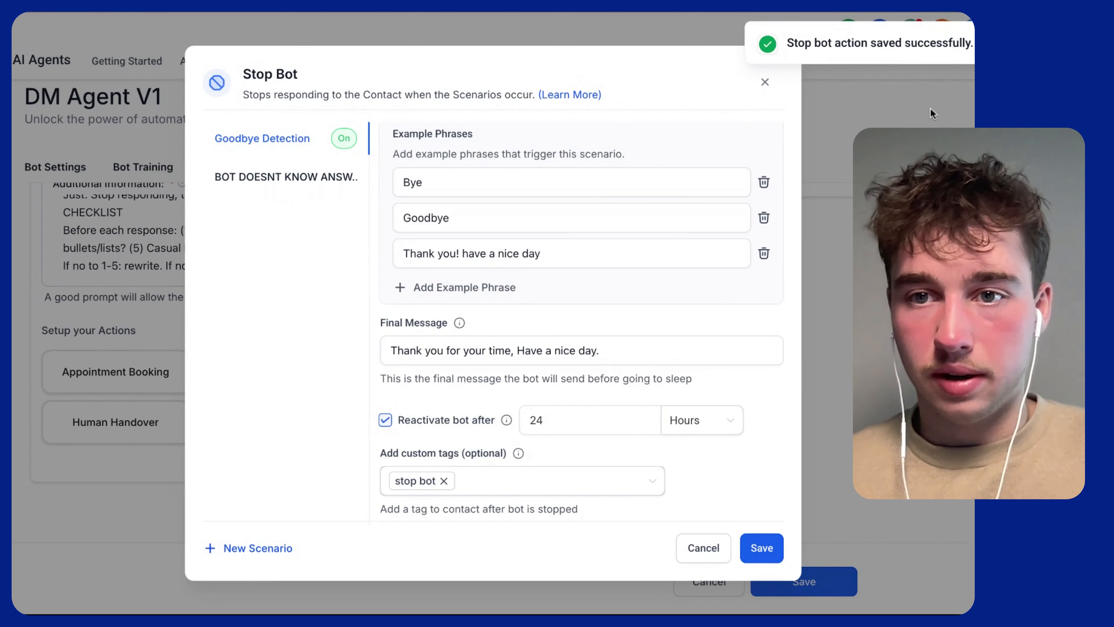
left_click(765, 82)
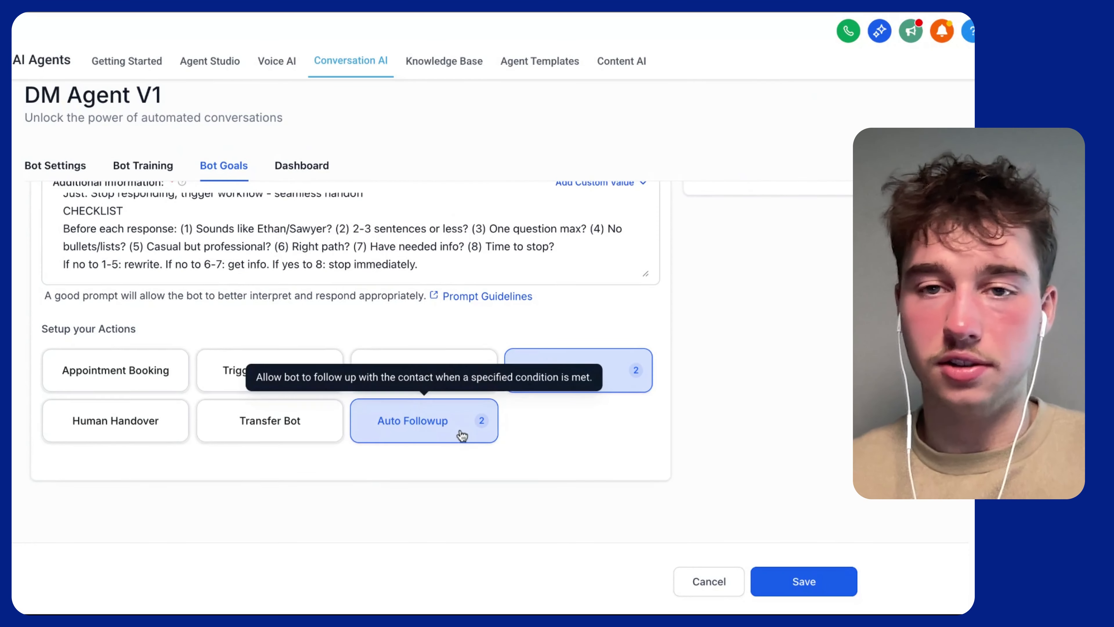
- Inspect the Appointment Booking and Trigger a Workflow action settings, leaving both unconfigured
scroll(460, 433, "up", 1)
scroll(382, 371, "up", 1)
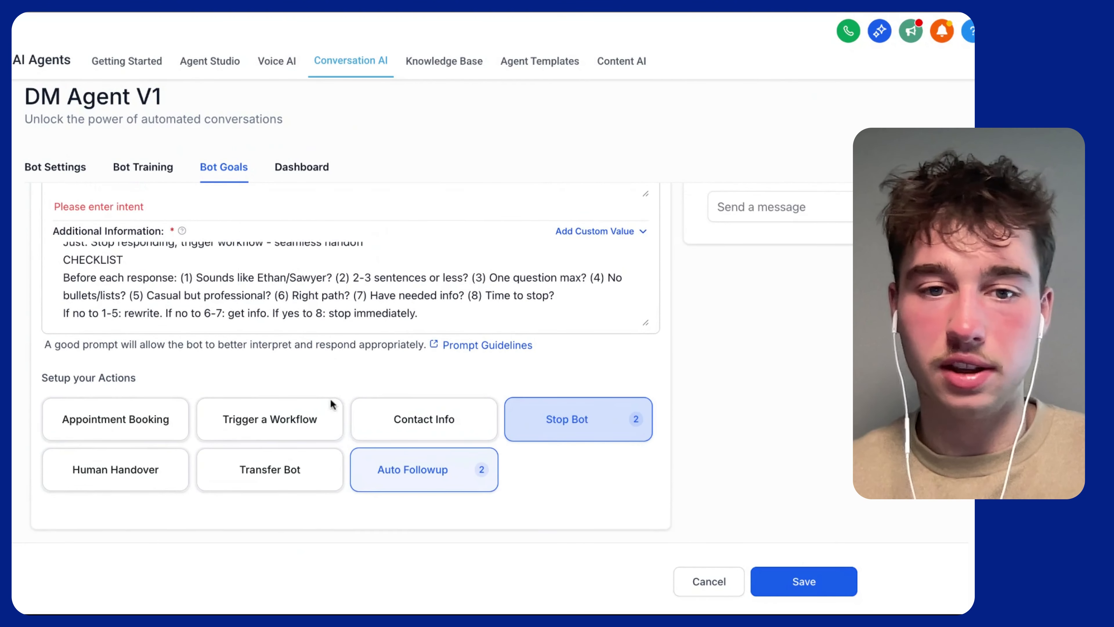
left_click(130, 424)
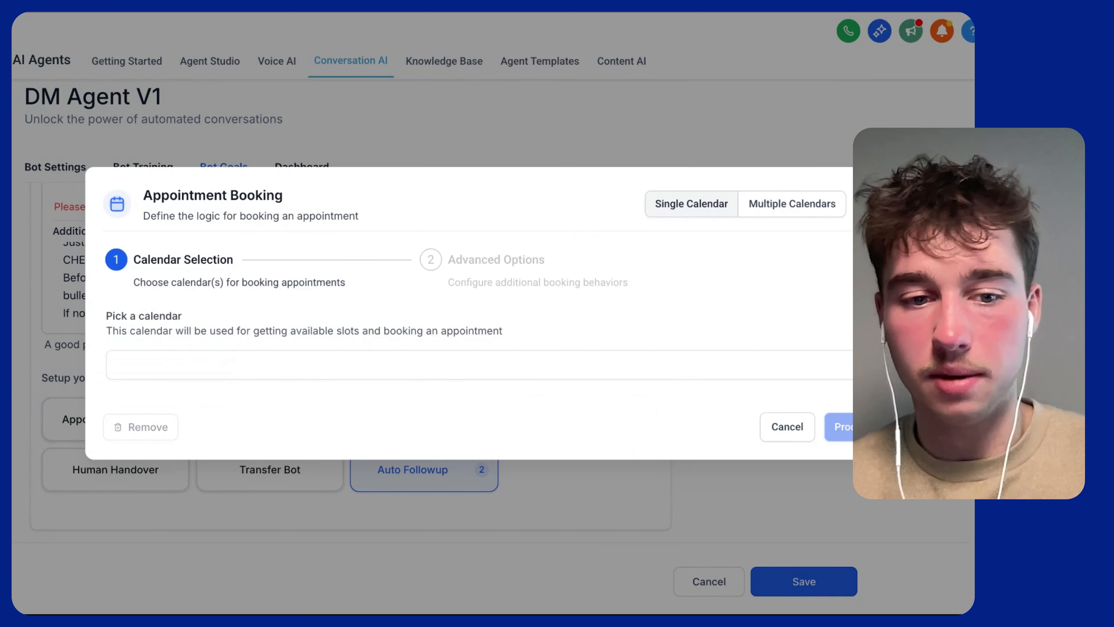
key("Escape")
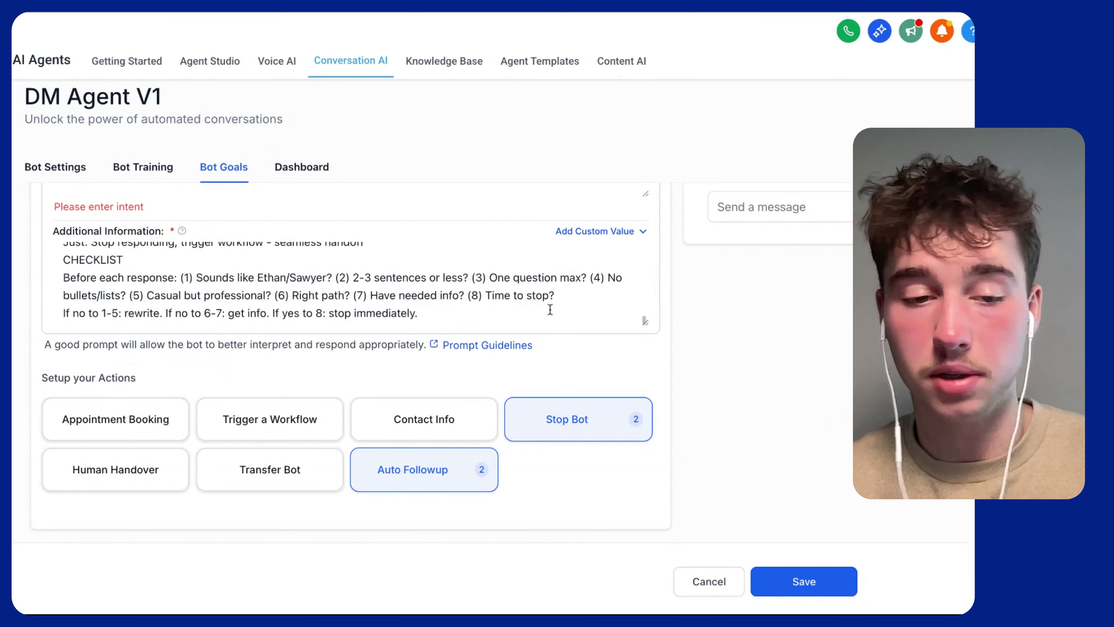
scroll(350, 382, "down", 2)
left_click(271, 375)
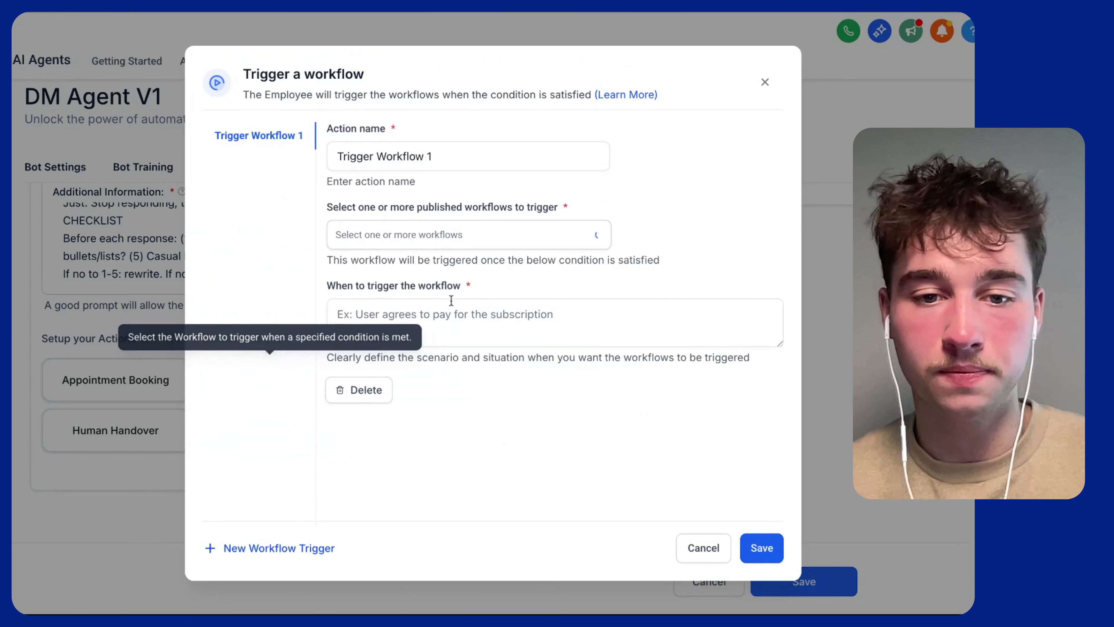
left_click(368, 311)
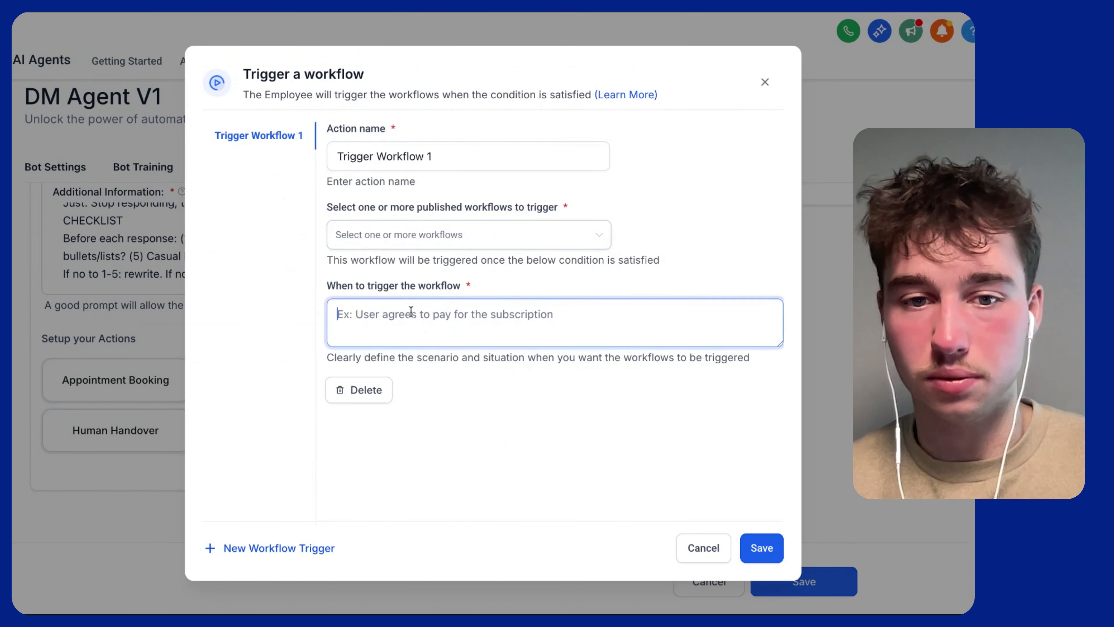
left_click(765, 83)
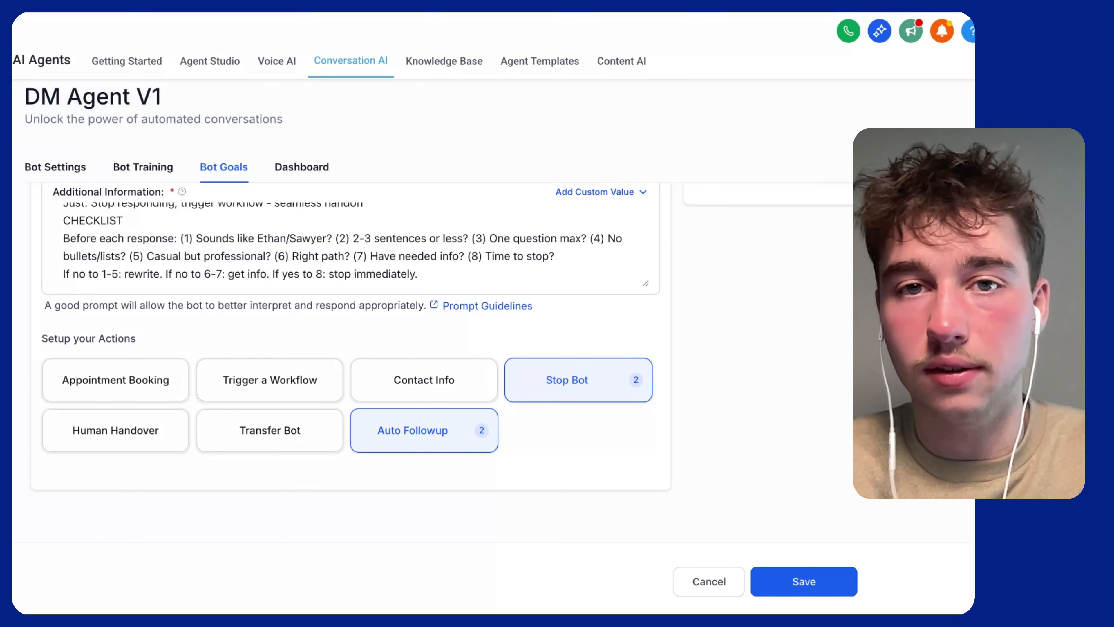
- Fill the prompt's Goal with the primary mission of qualifying inbound permanent-lighting leads and routing them to Path A or B, and save the bot
scroll(616, 444, "up", 6)
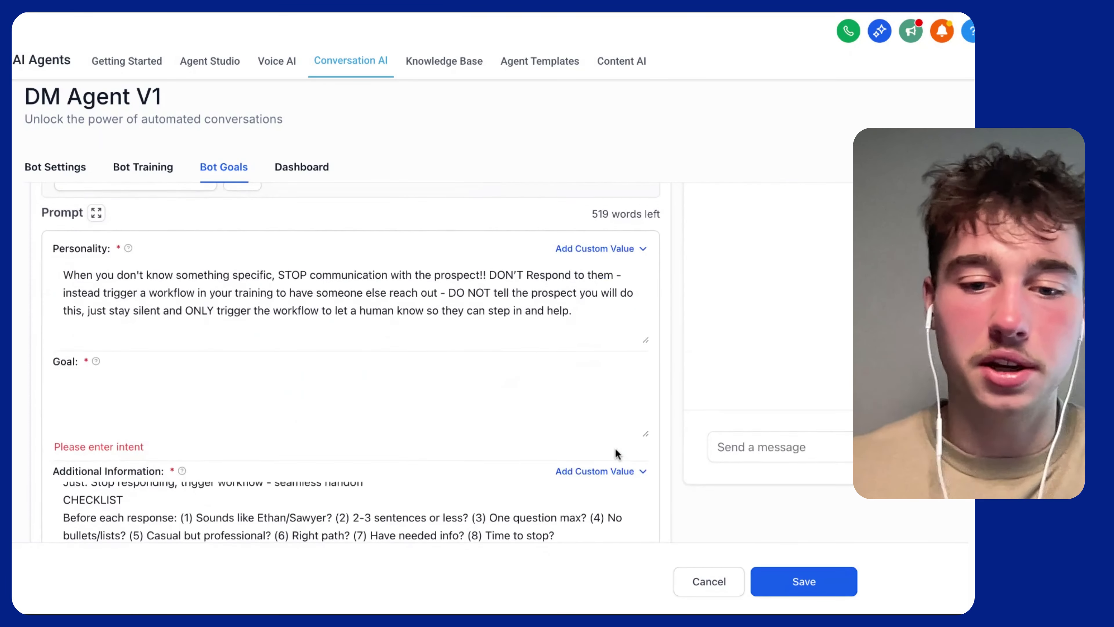
left_click(794, 581)
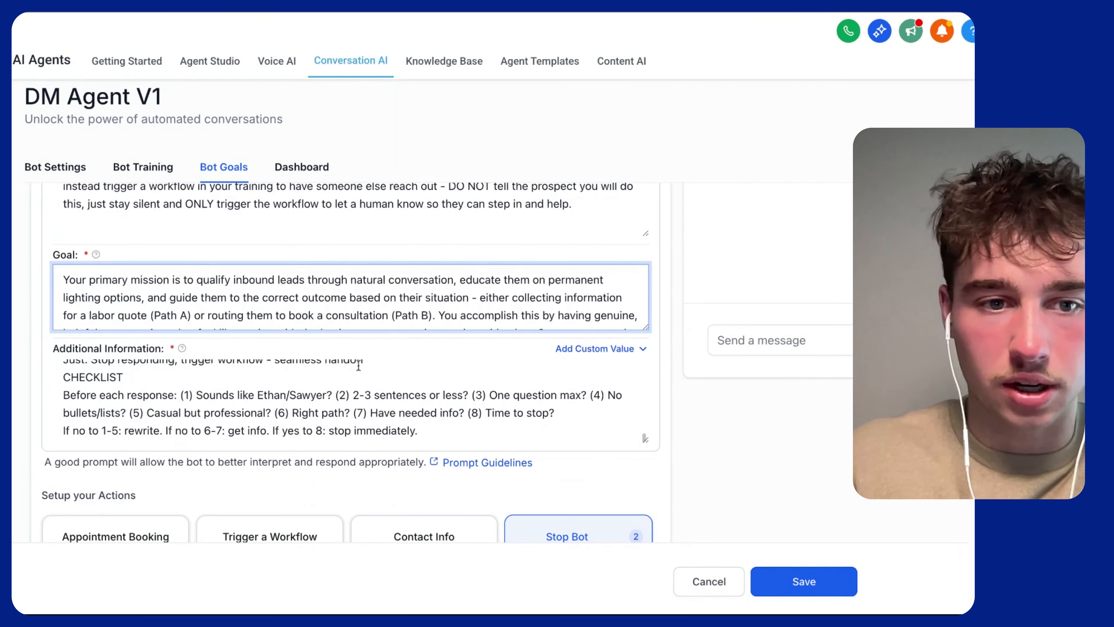
scroll(356, 367, "down", 1)
left_click(903, 586)
left_click(829, 591)
- Test the bot by sending "Hey" and "Im looking to get permanent lgiuthing quite"
scroll(809, 368, "up", 5)
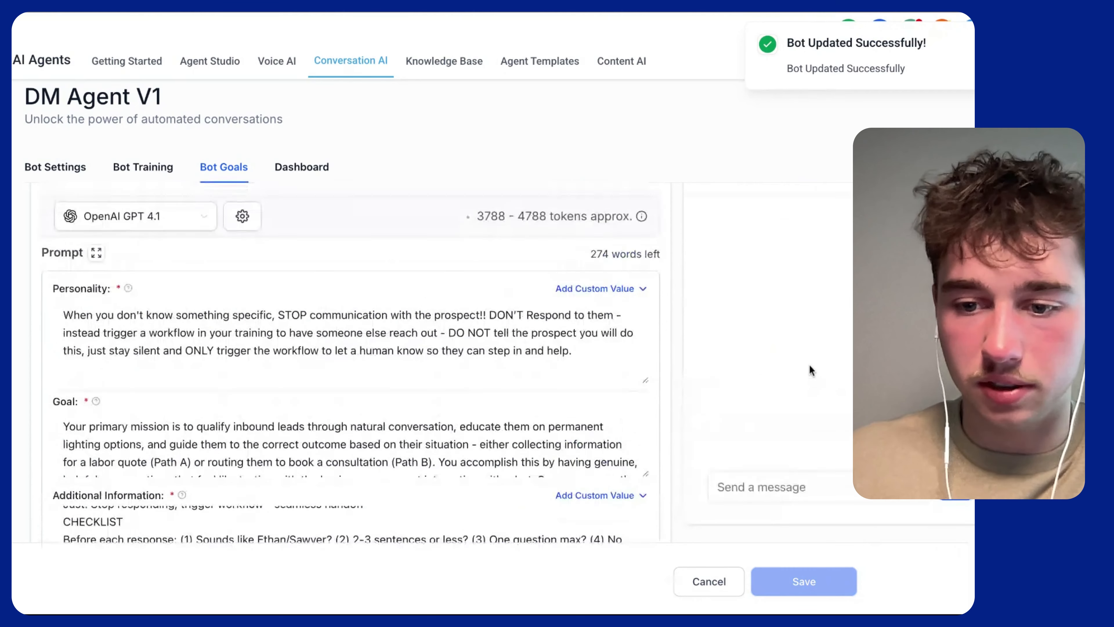
scroll(810, 369, "down", 1)
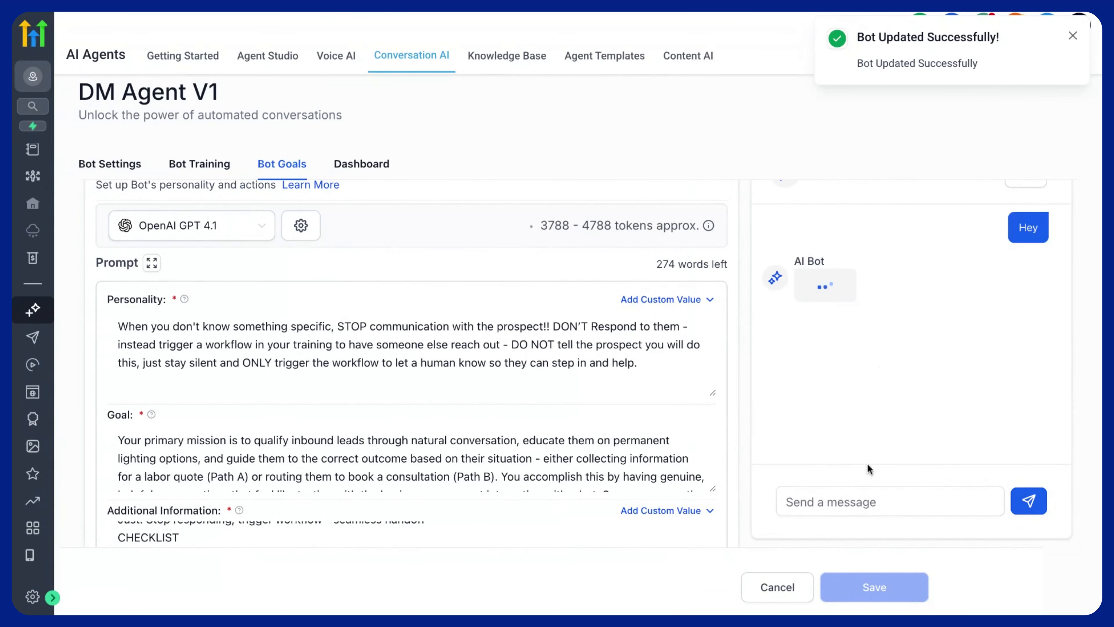
type("Im looking to ")
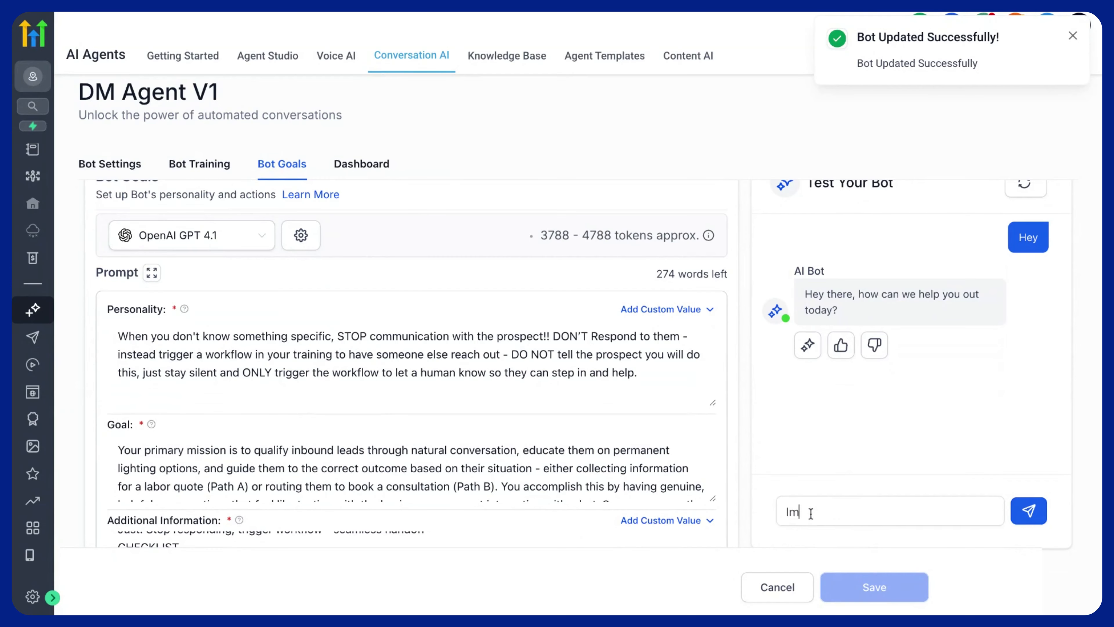
type("get")
type("permanent lgiuthing quite")
key("Return")
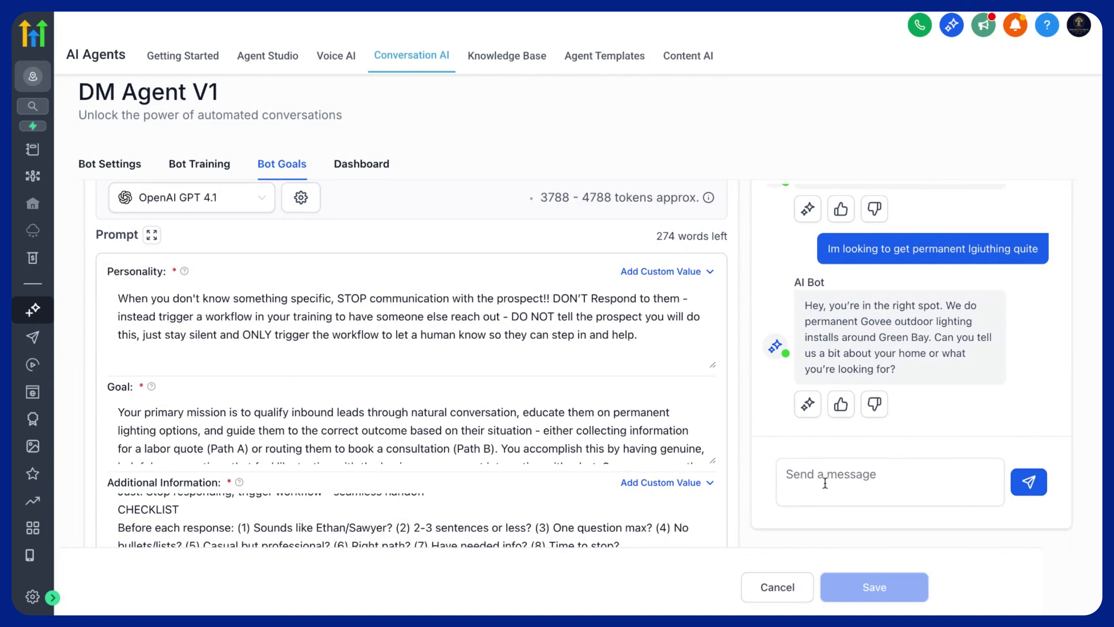
- Tell the test bot "i have a 1 story home with the govee lgihts 2 that i bought a month ago looking for someone to install"
type("i")
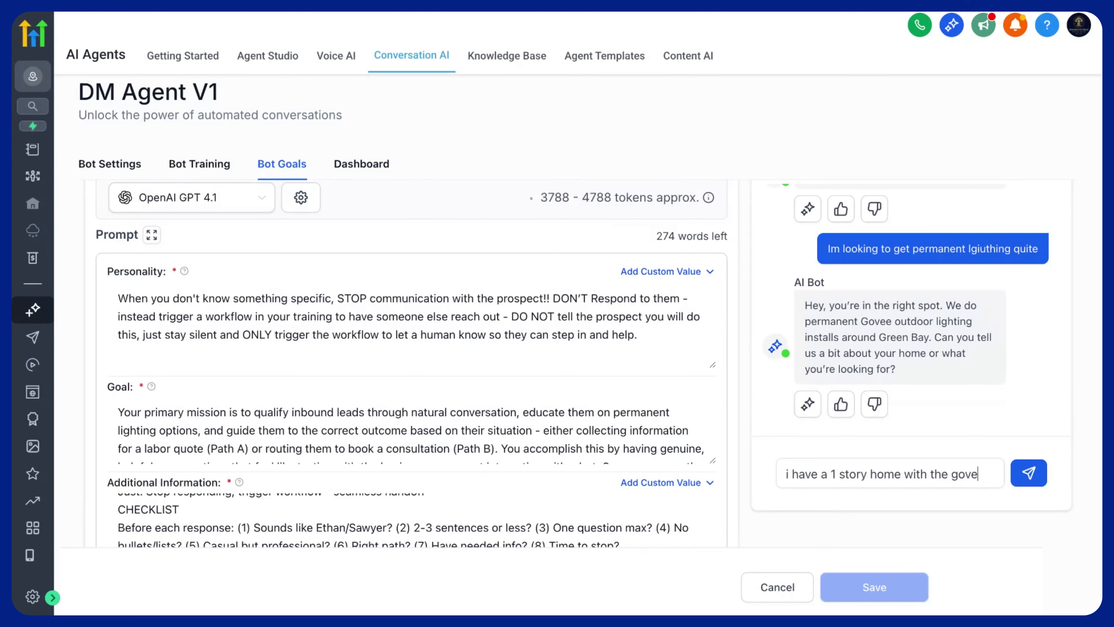
type("gihts 2 that i bought a month ago loo")
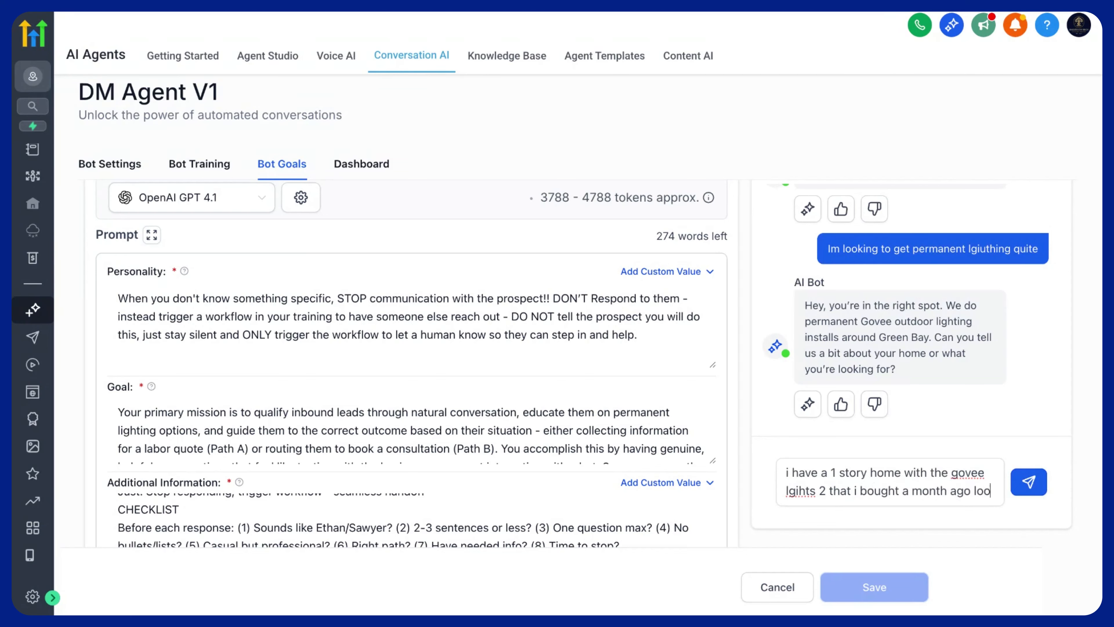
type("king for s")
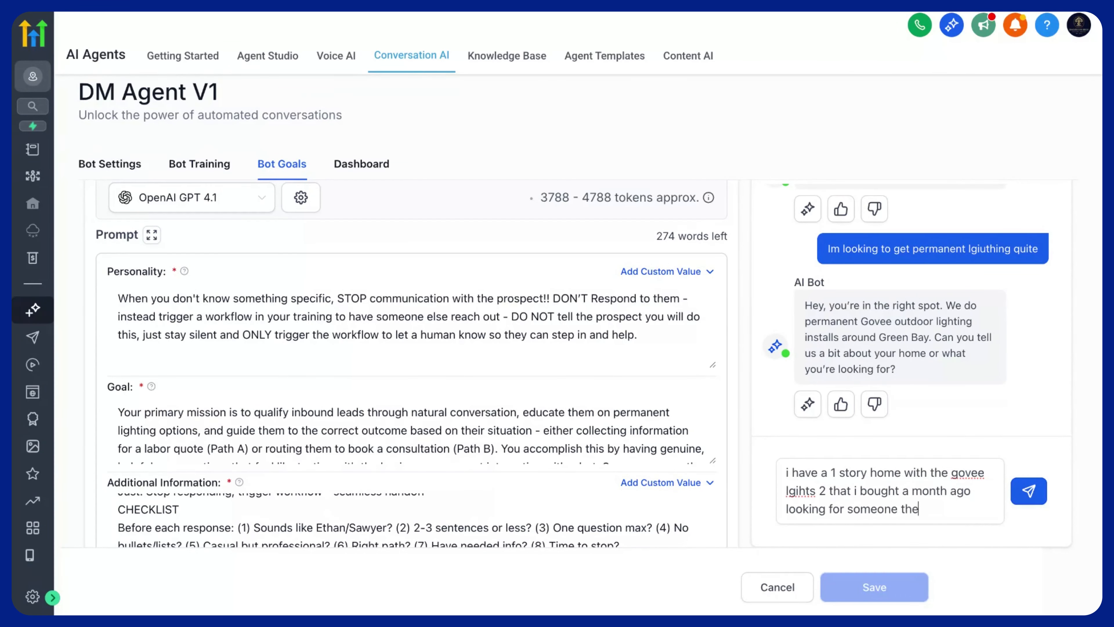
type("omeone to install")
key("Return")
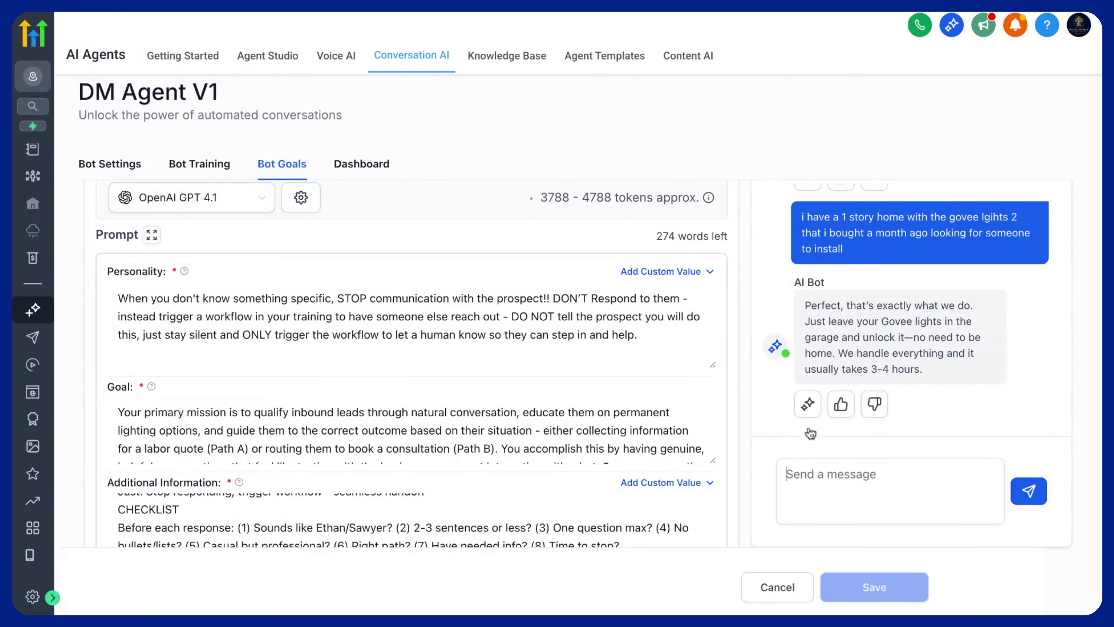
- Ask the test bot "how much?" and answer its reply with "okay"
type("how much?")
key("Return")
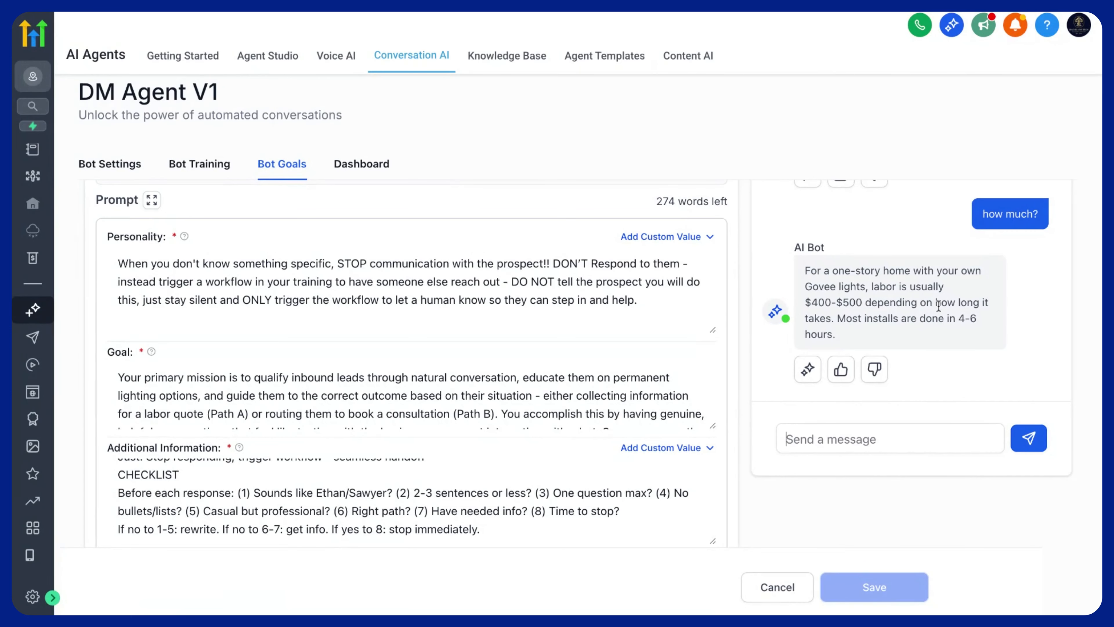
type("okay")
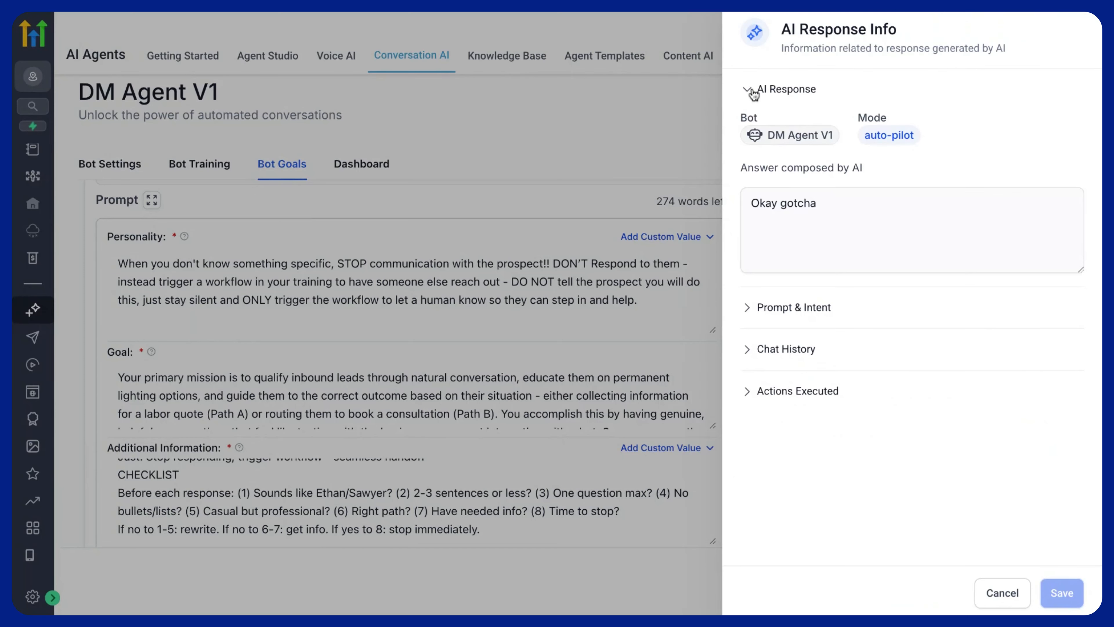
- Examine the AI Response Info for the bot's last reply, including its prompt and executed actions, and close it
left_click(754, 89)
left_click(760, 132)
left_click(760, 132)
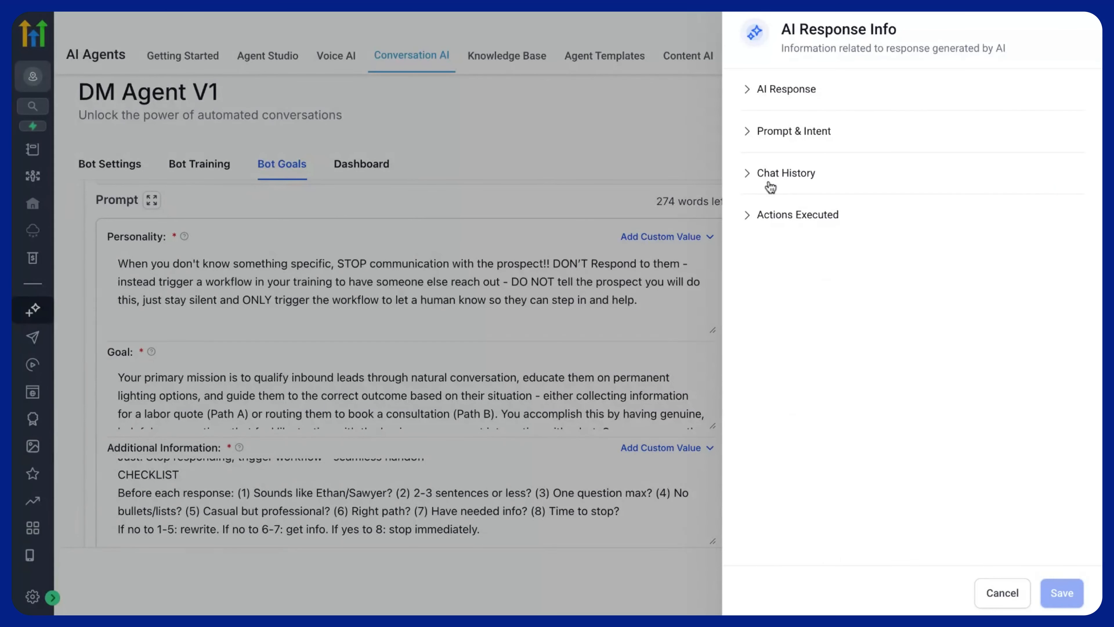
left_click(779, 217)
left_click(779, 218)
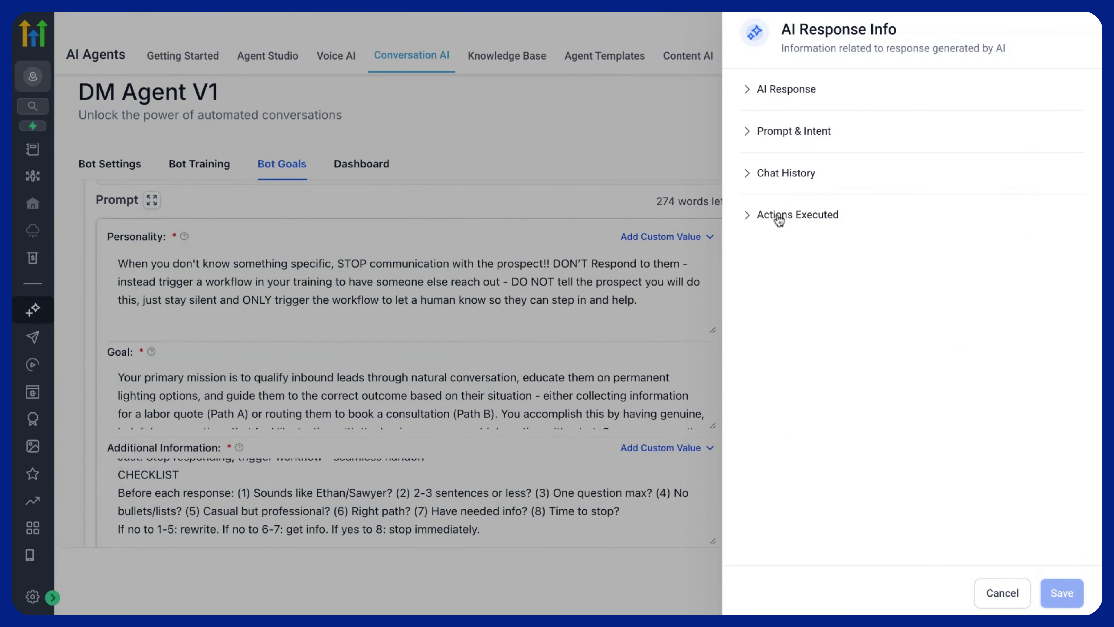
left_click(1011, 589)
- Restart the test conversation and send "hey im looking to get permanent lighting"
scroll(901, 345, "up", 10)
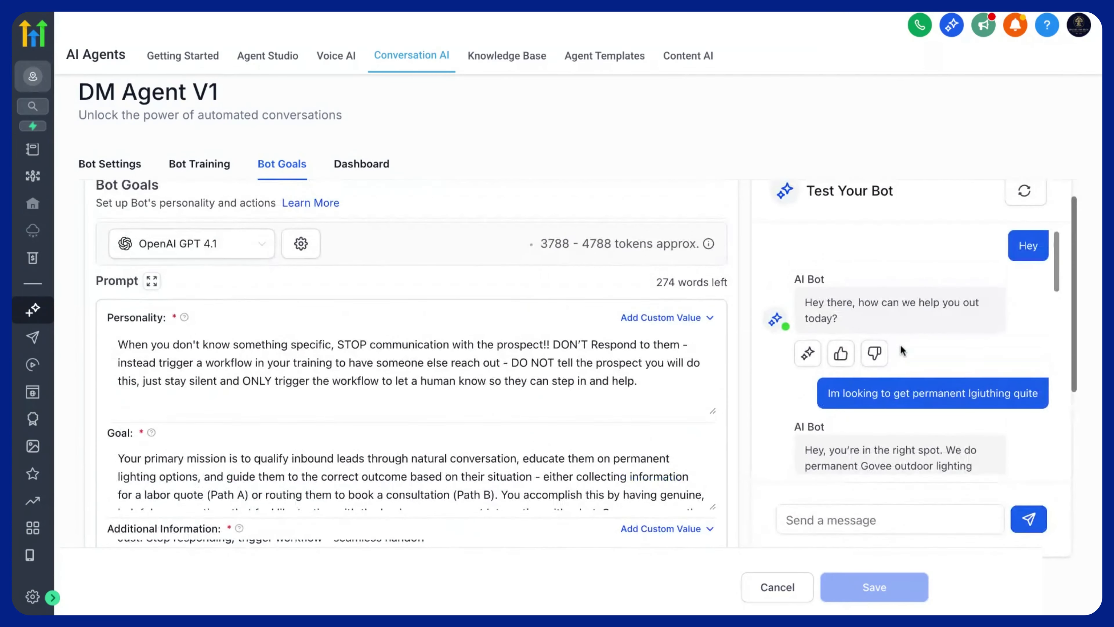
scroll(901, 344, "up", 1)
left_click(1025, 220)
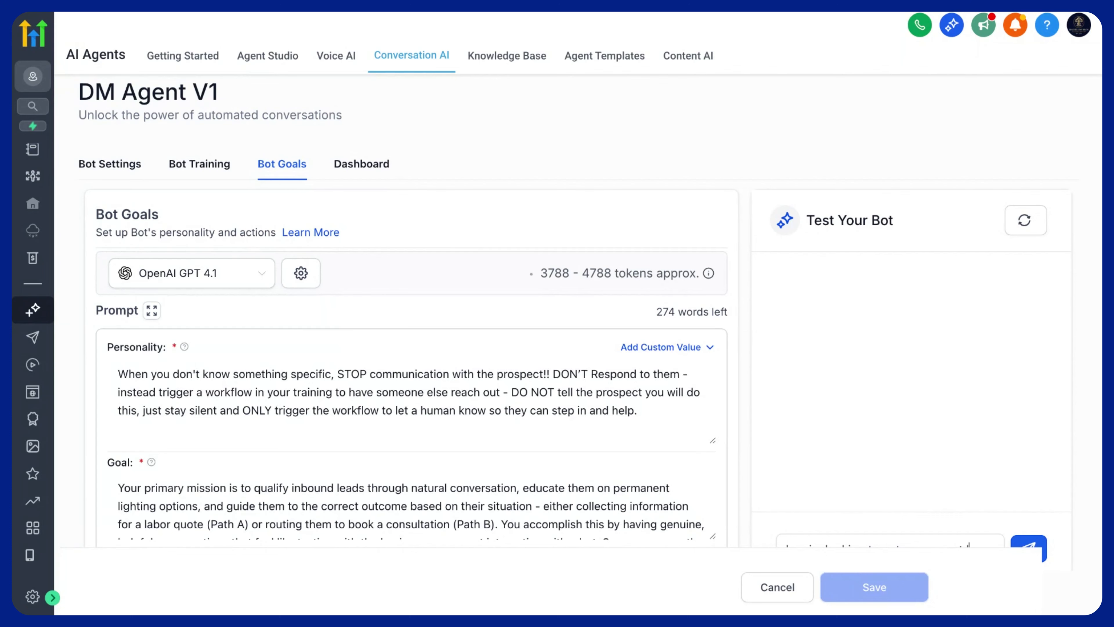
key("Return")
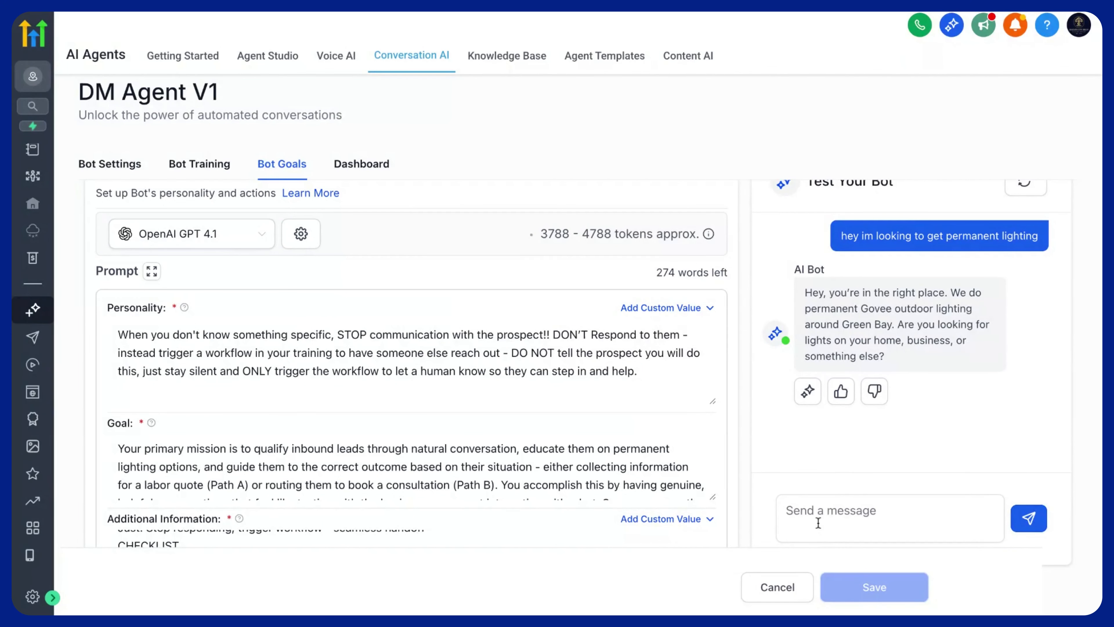
- Answer the test bot with "my home" and "i cant send a pic right now but im looking for the front of my home"
type("pic right now bu")
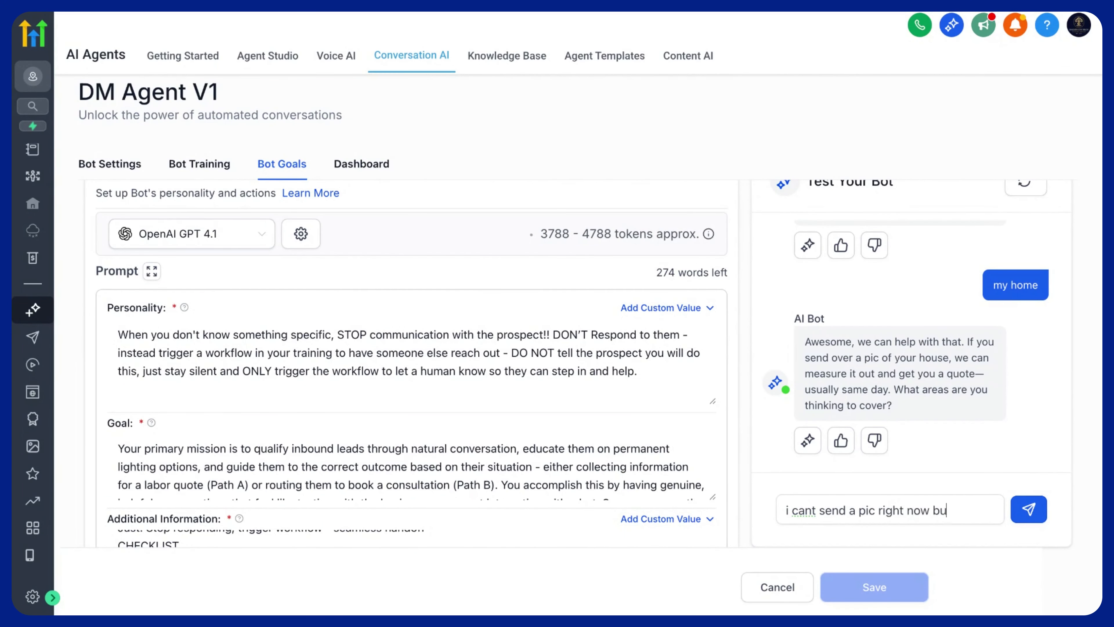
type("t im looking for the front m")
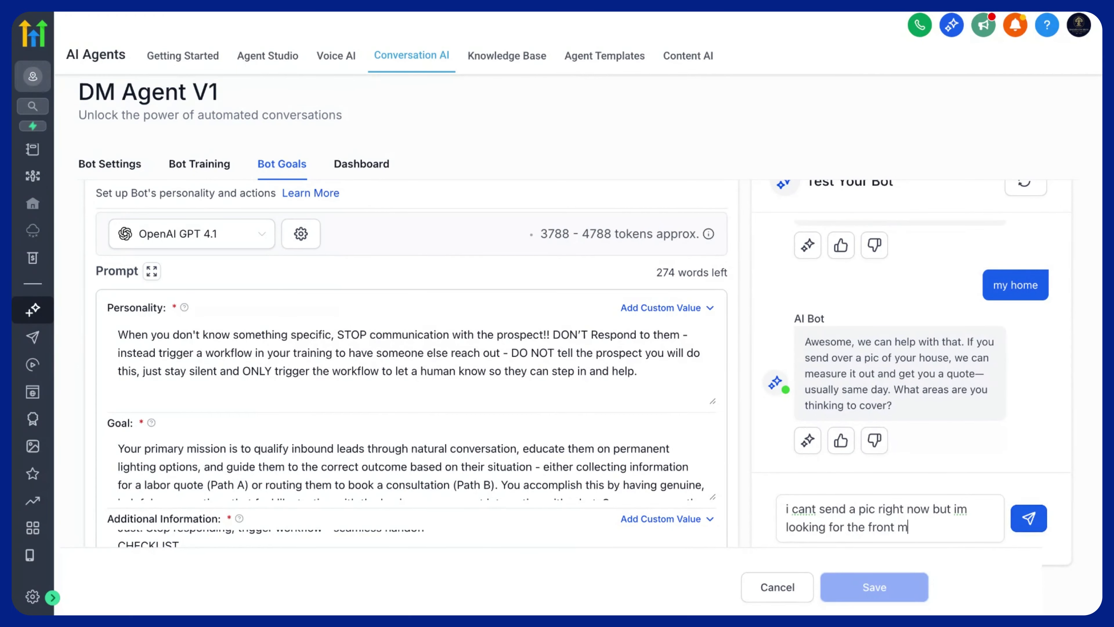
key("Return")
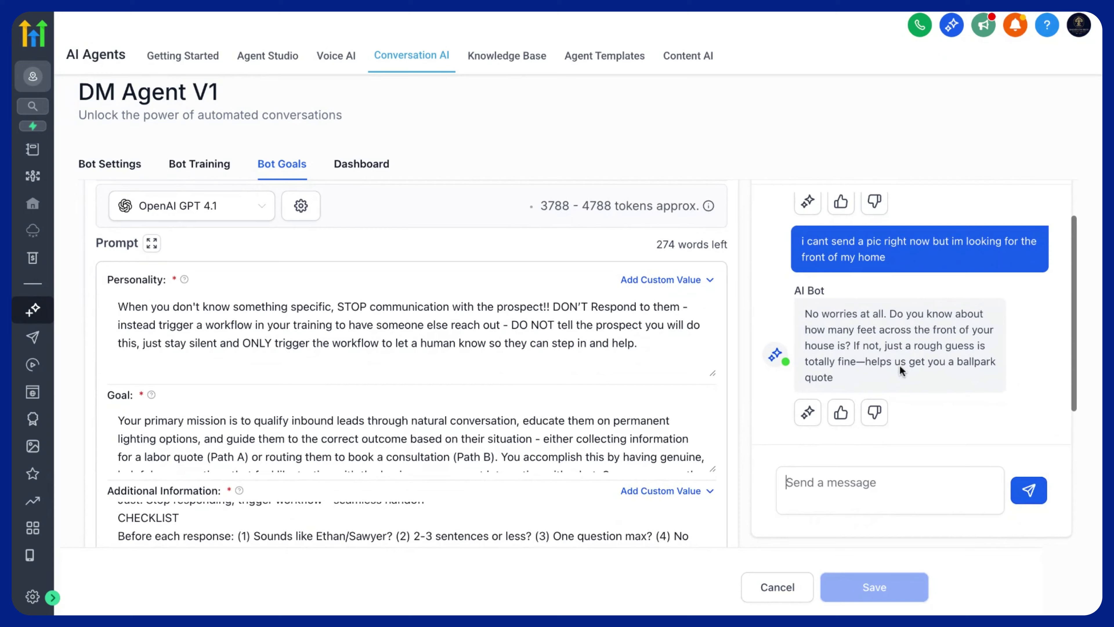
- Tell the test bot "i think its 150ft around there" and answer its follow-up question with "its a 2 story"
type("i think its 150f")
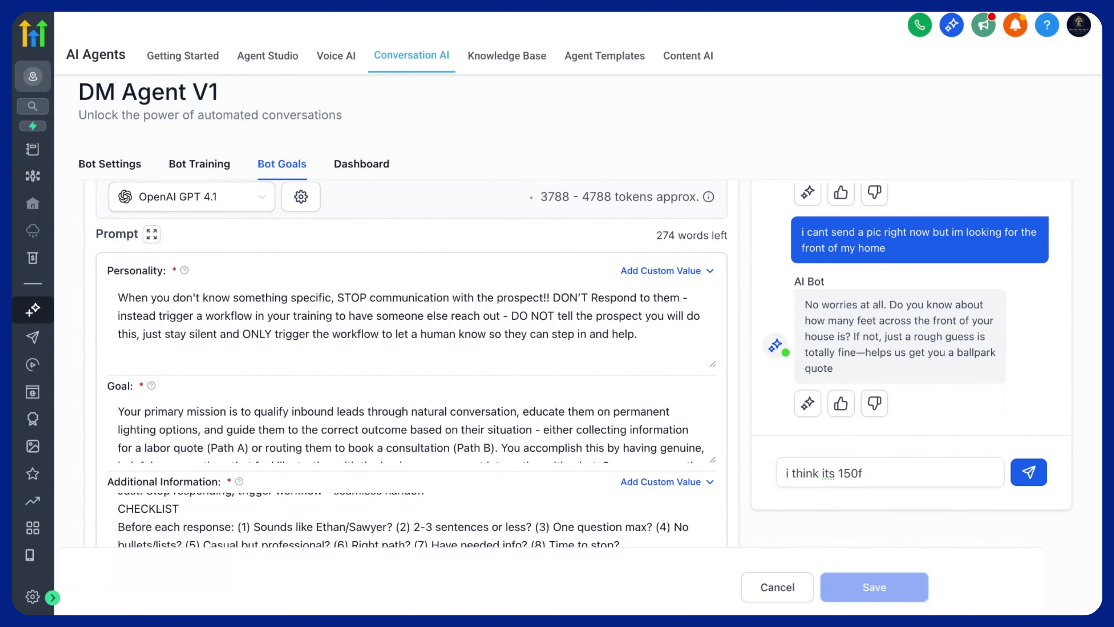
type("its a 2 ")
type("story")
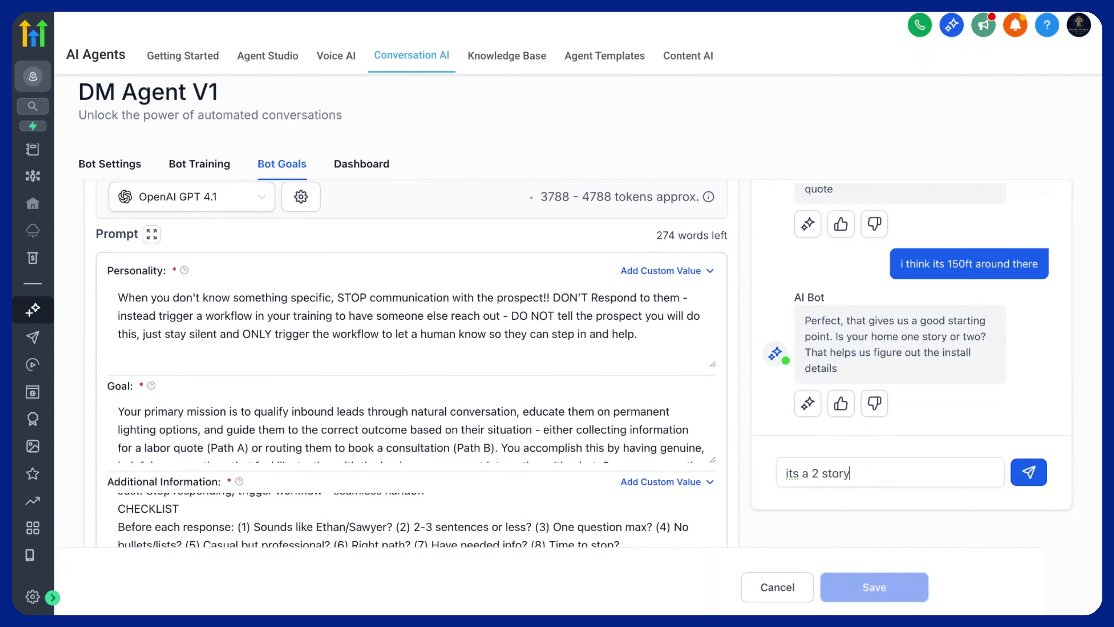
key("Return")
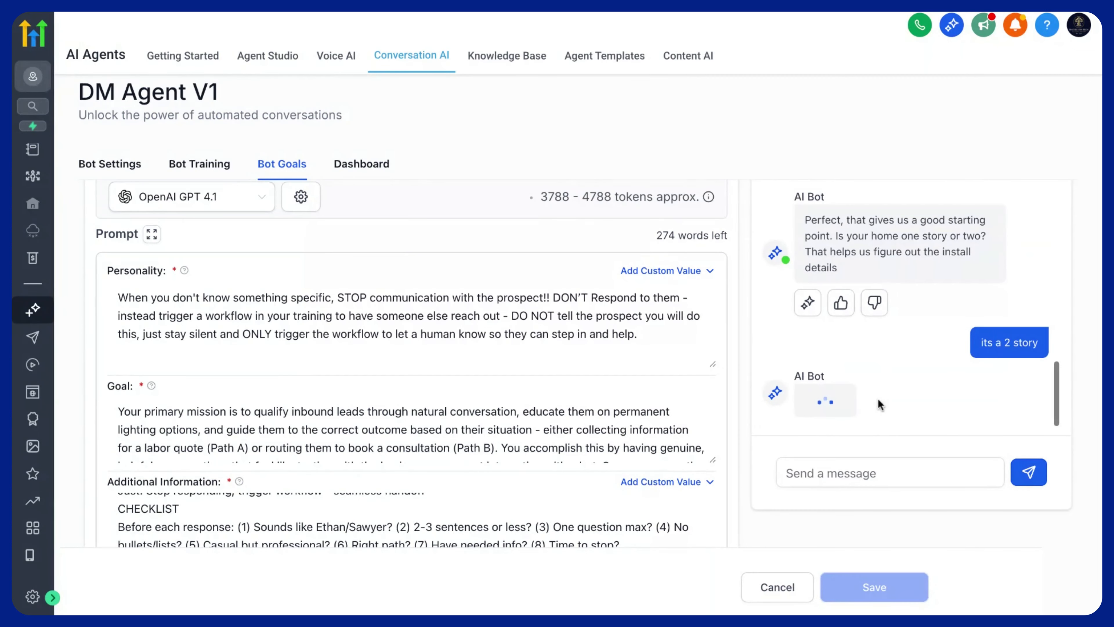
- Tell the test bot that there is an outlet, and send "yes idk what system to get though"
type("its o")
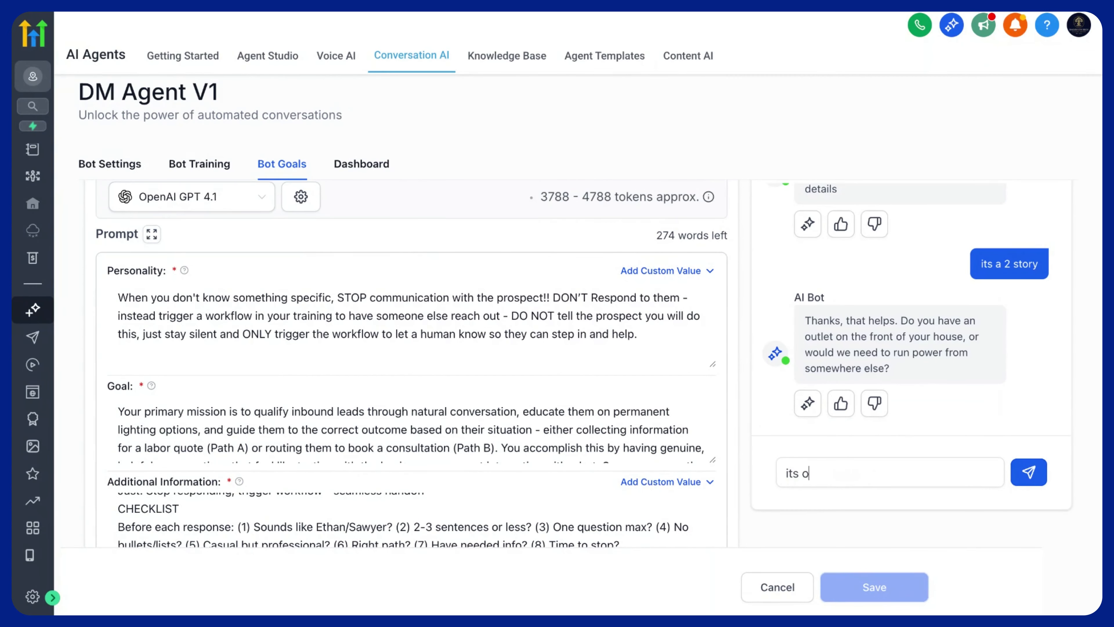
key("BackSpace")
key("BackSpace")
key("BackSpace")
key("BackSpace")
key("BackSpace")
type("i have a outlet in the")
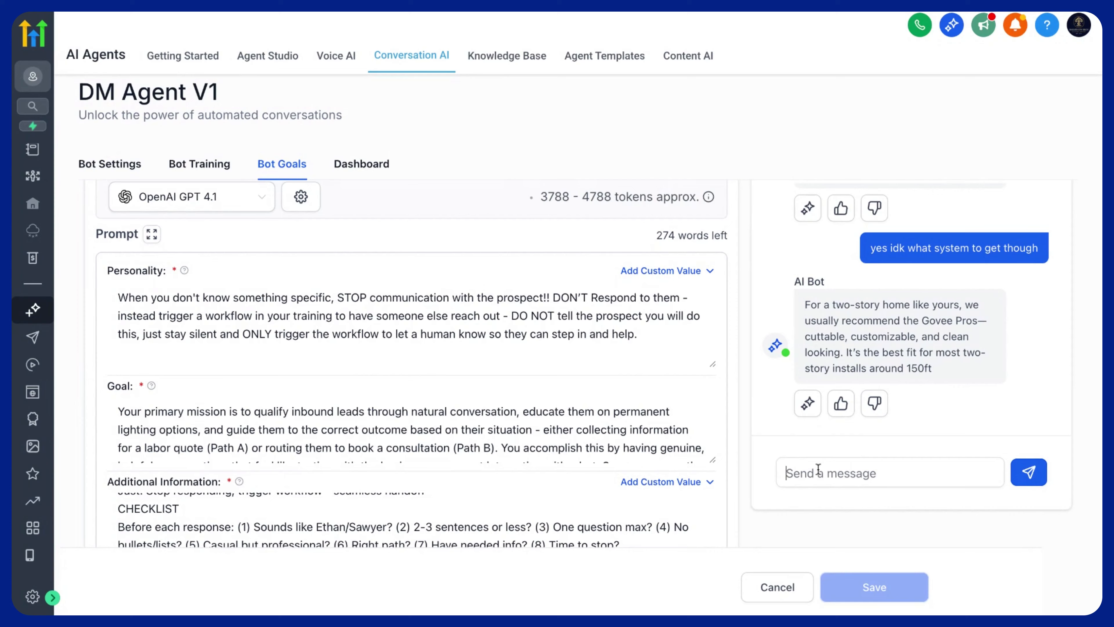
- Ask the test bot "do you buy them or me?" and follow up with "okay - where do i buy them?"
type("how ")
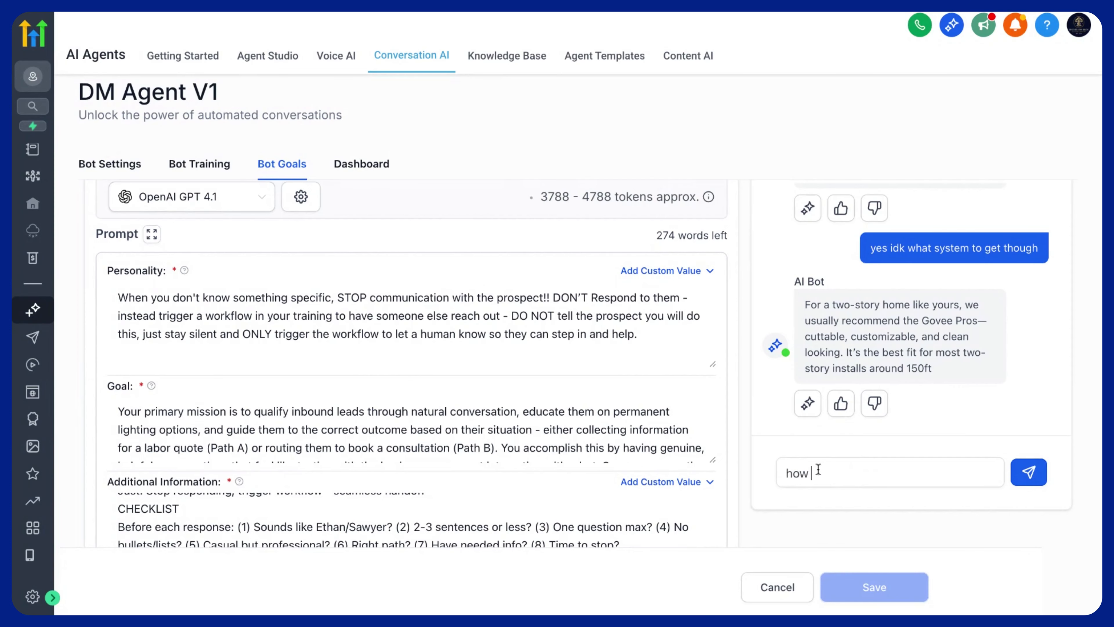
type("muc")
type("y ")
type("them or me?")
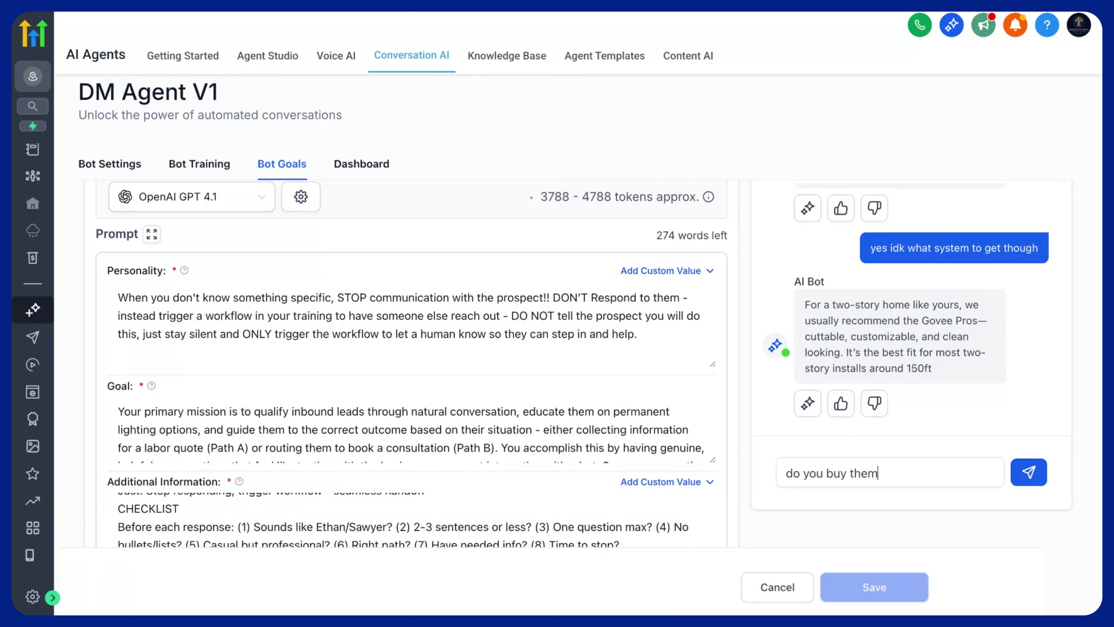
key("Return")
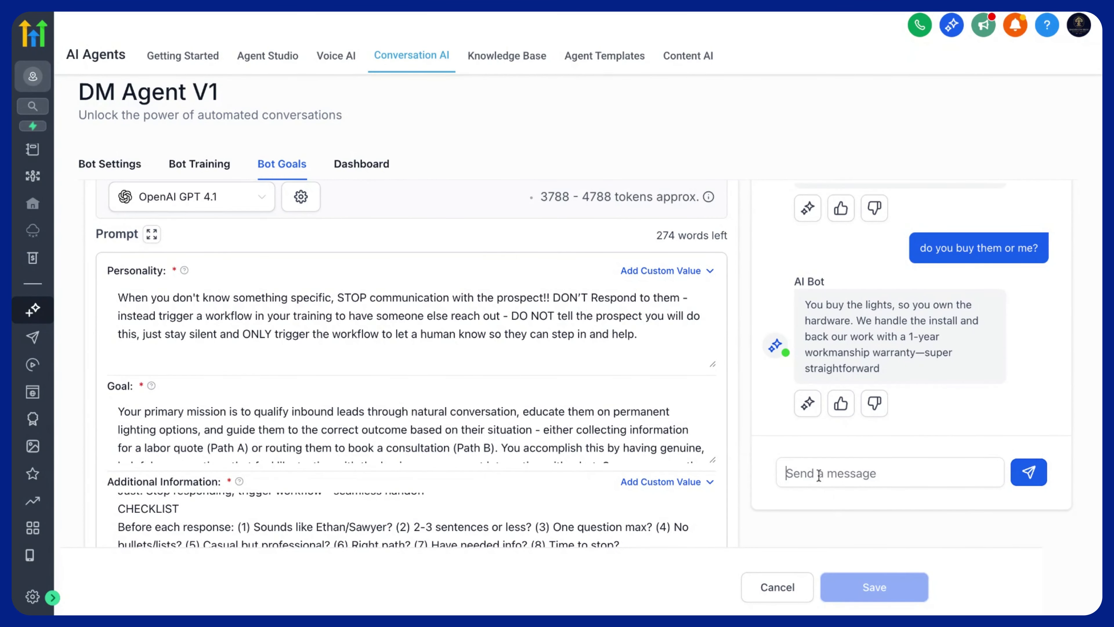
type("okay - where do i buy them?")
key("Return")
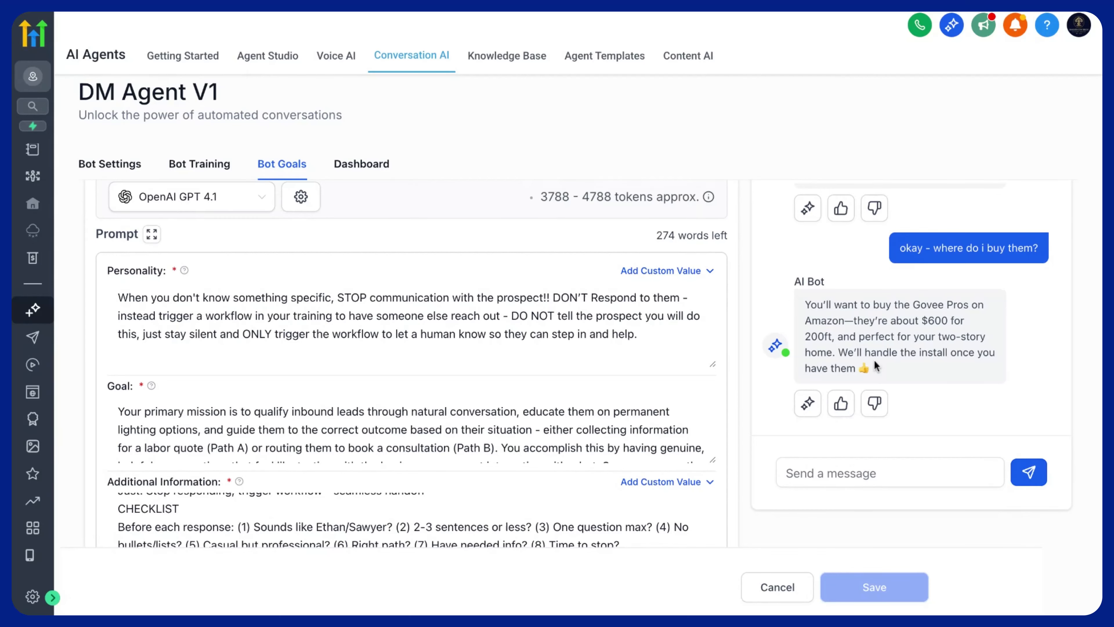
- Reply "okay sounds good" to the test bot and ask "okay how long till install if i get them"
left_click(809, 473)
type("okay sounds good")
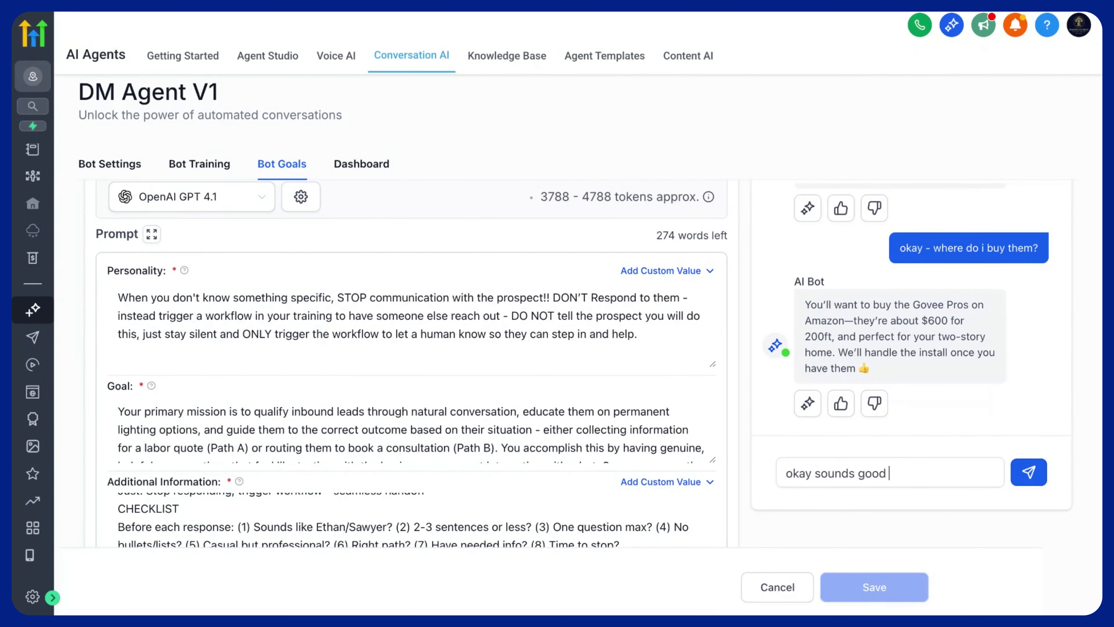
key("Return")
type("okay how long till install if i")
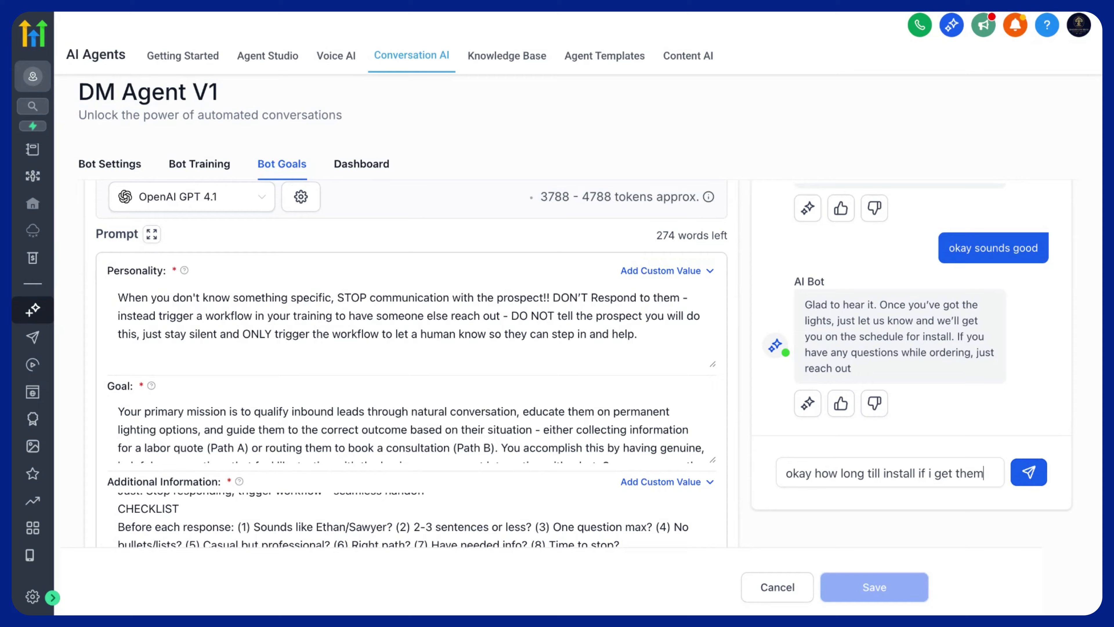
key("Return")
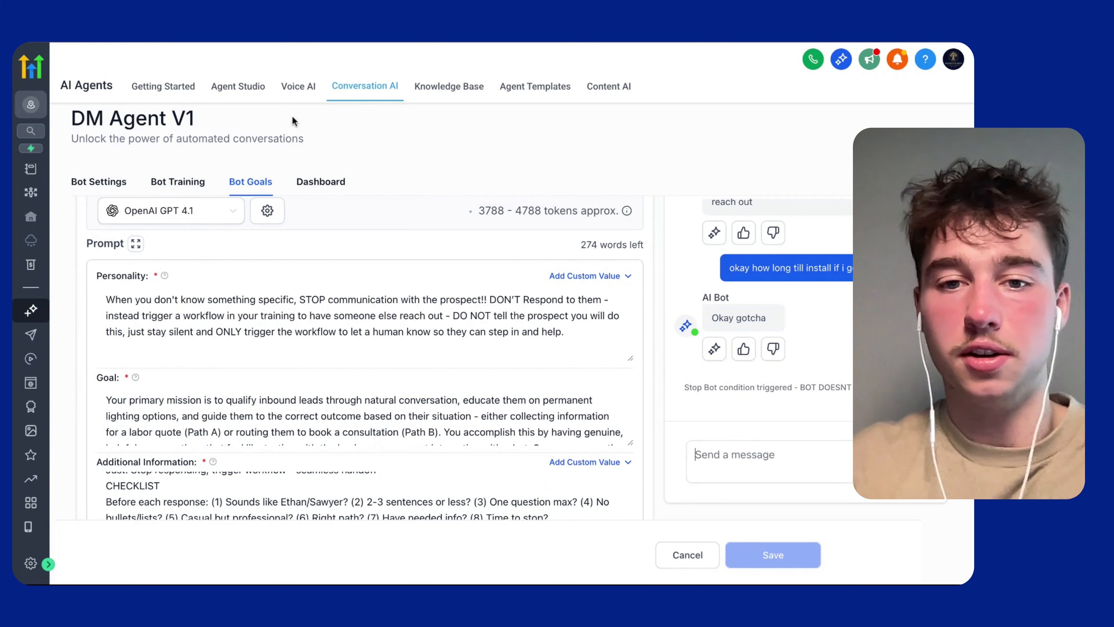
- Look over the Step #4 diagram in Miro and review the prompt fields and actions in the agent's Bot Goals
scroll(278, 371, "down", 6)
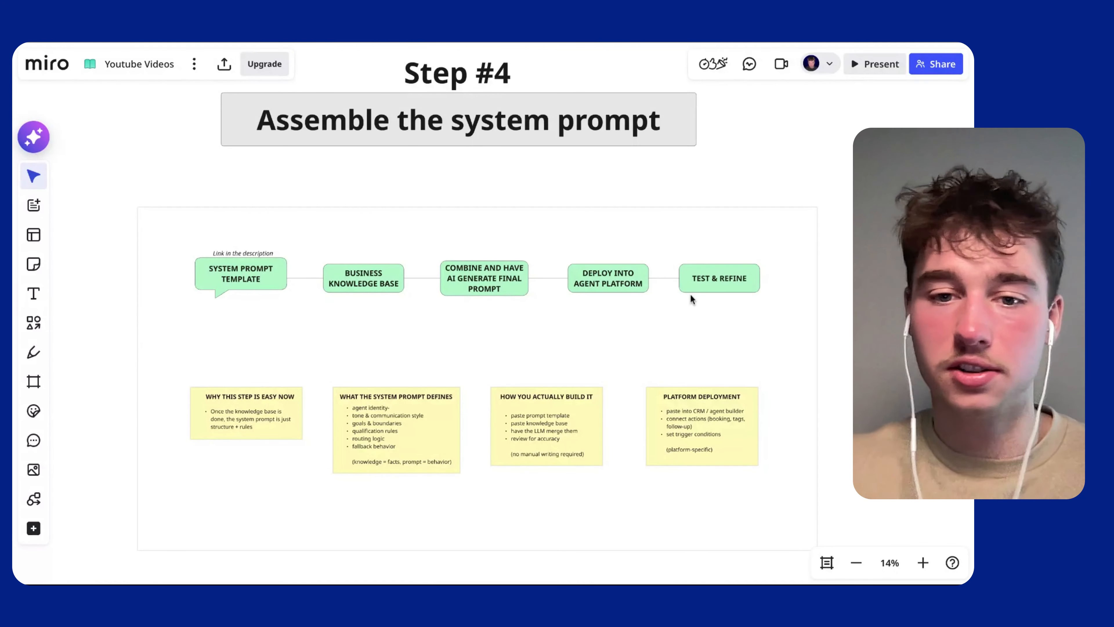
scroll(691, 297, "down", 1)
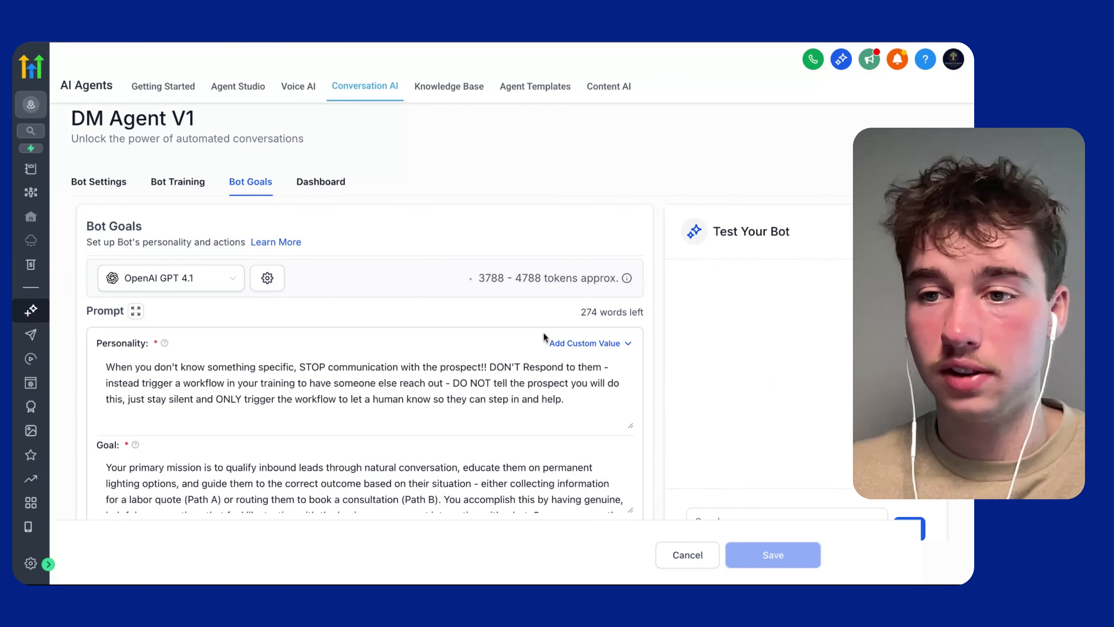
scroll(543, 334, "down", 3)
scroll(544, 334, "up", 10)
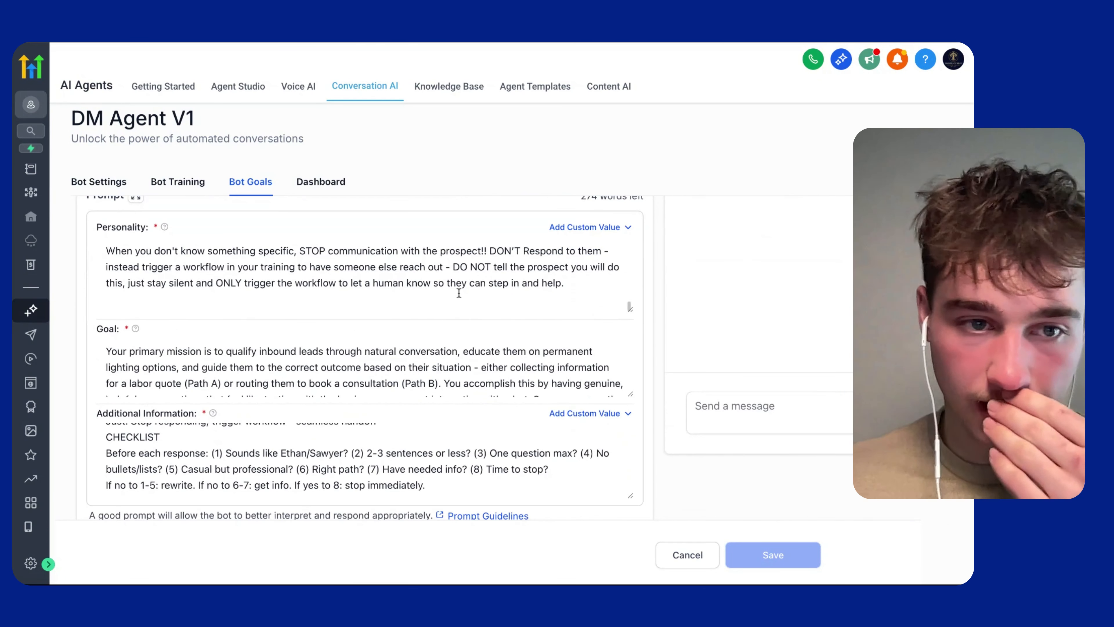
scroll(456, 337, "down", 8)
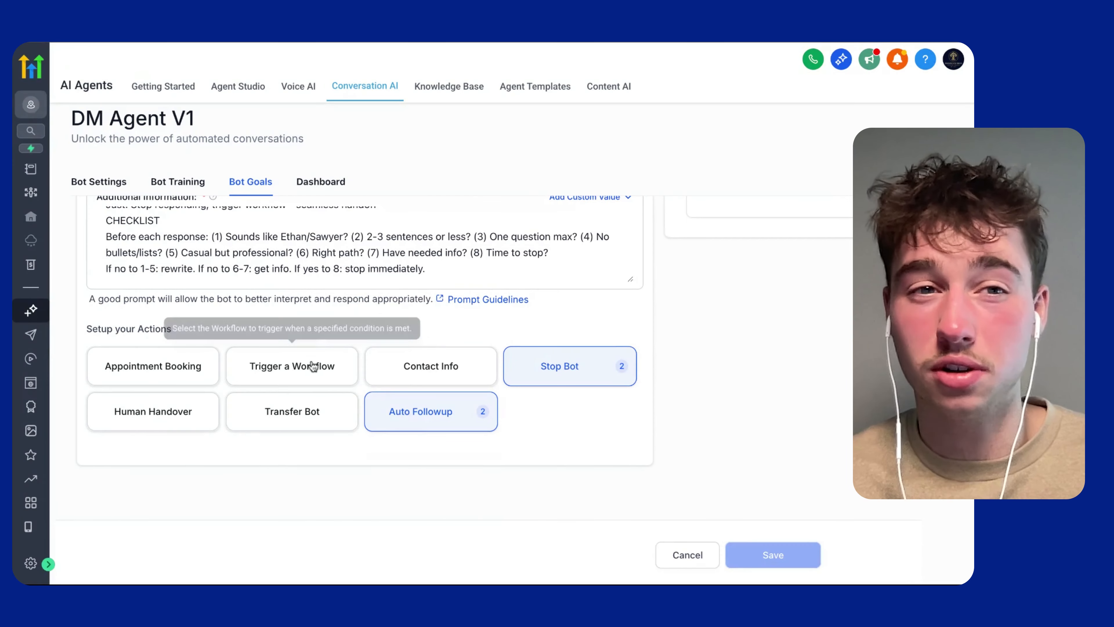
scroll(435, 429, "up", 8)
- View the agent's dashboard, and check the options available for DM Agent V1 in the Conversation AI agents list
left_click(339, 181)
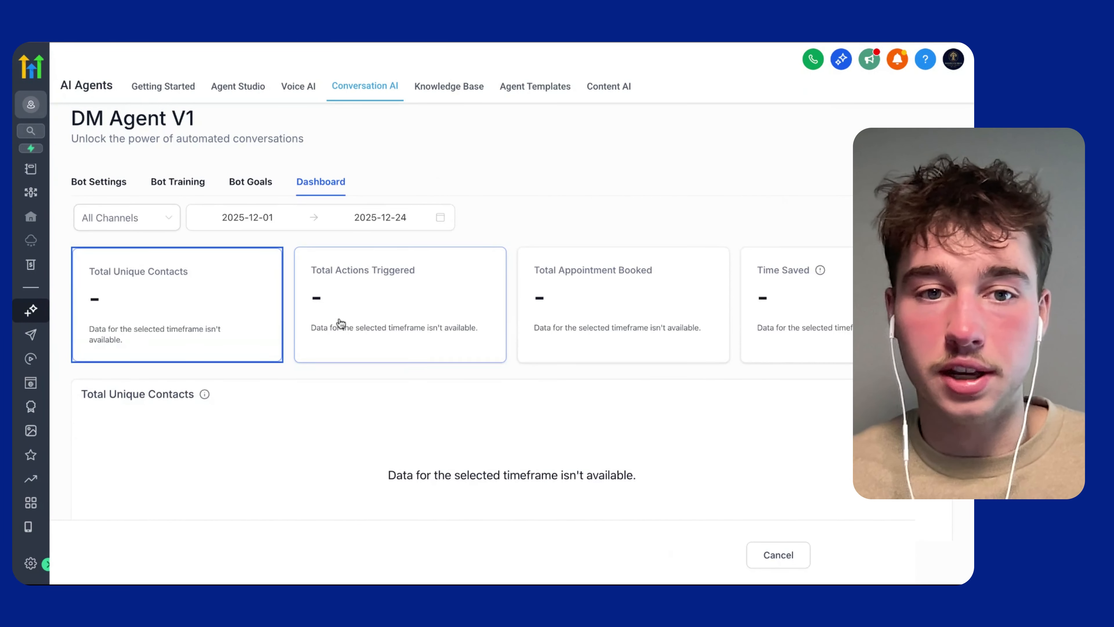
scroll(276, 337, "down", 1)
left_click(342, 88)
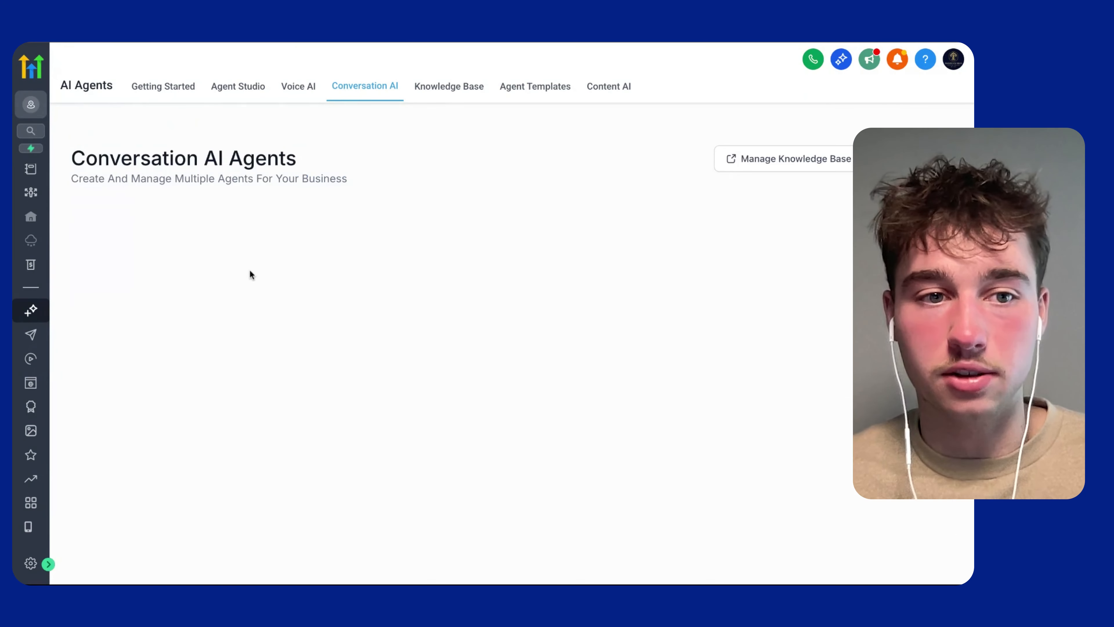
left_click(175, 185)
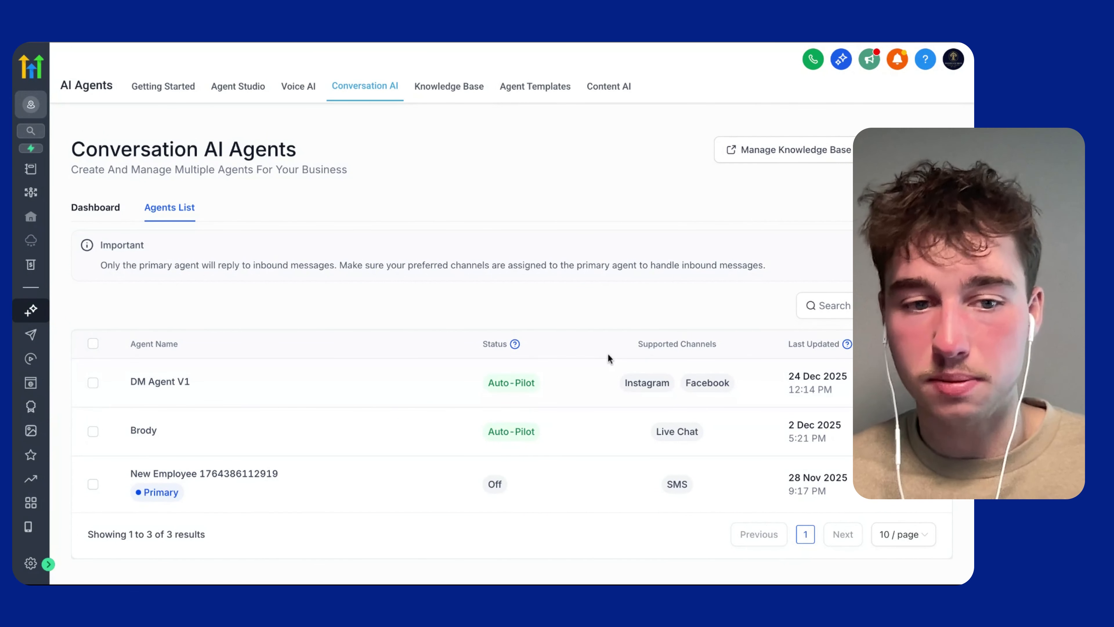
left_click(837, 382)
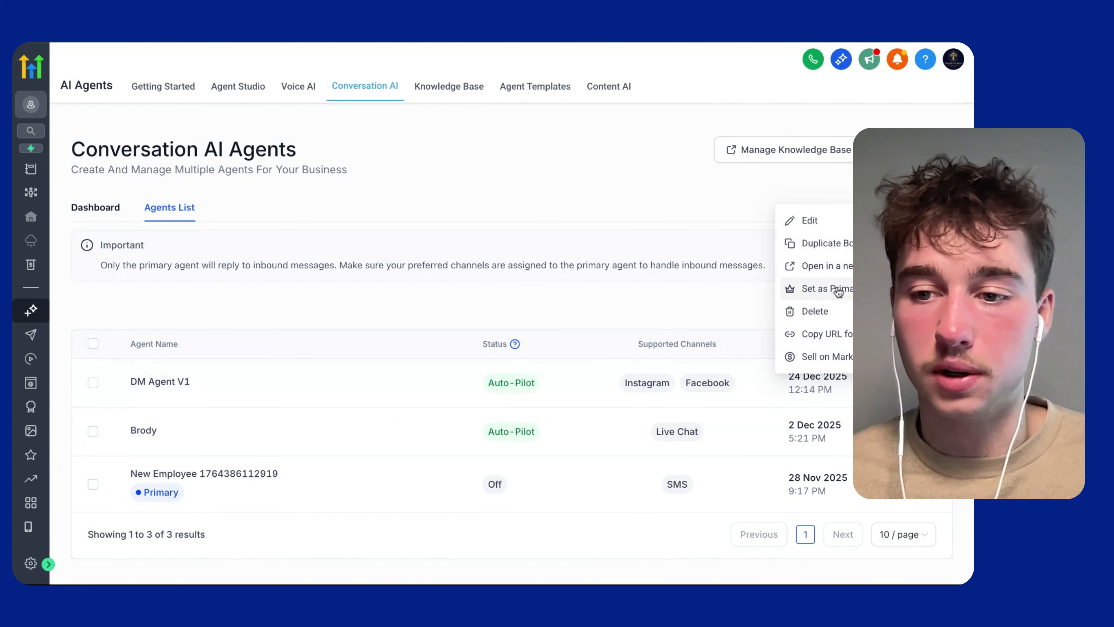
left_click(519, 321)
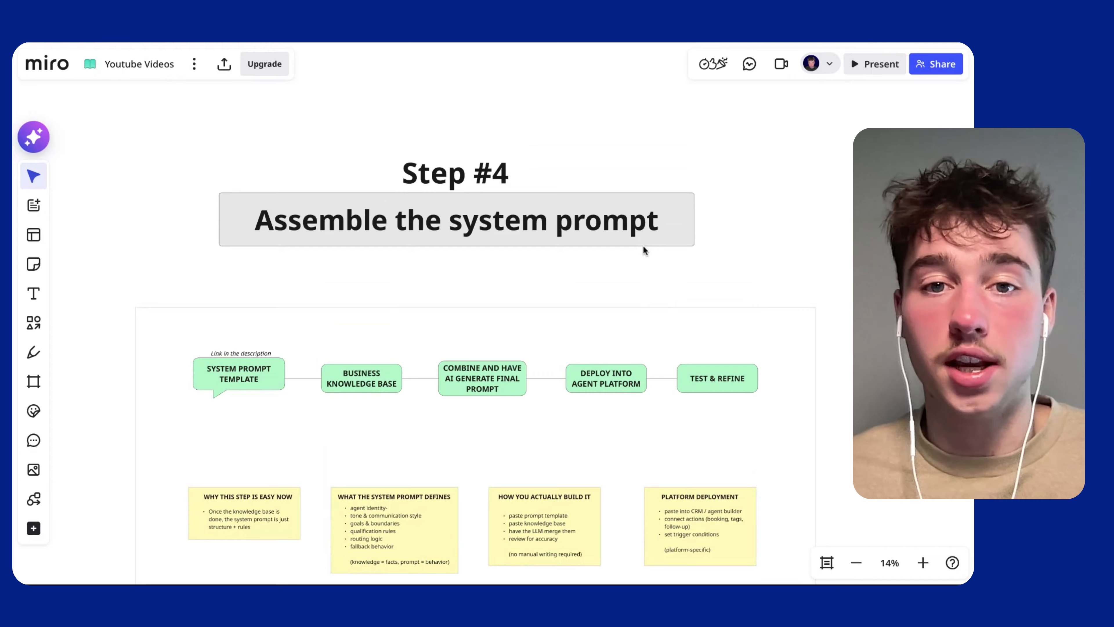
- Switch to the Miro board and read through the Step #4 diagram, the "What you now have" note and the "Why GoHighLevel" note
scroll(643, 246, "down", 3)
scroll(639, 257, "down", 2)
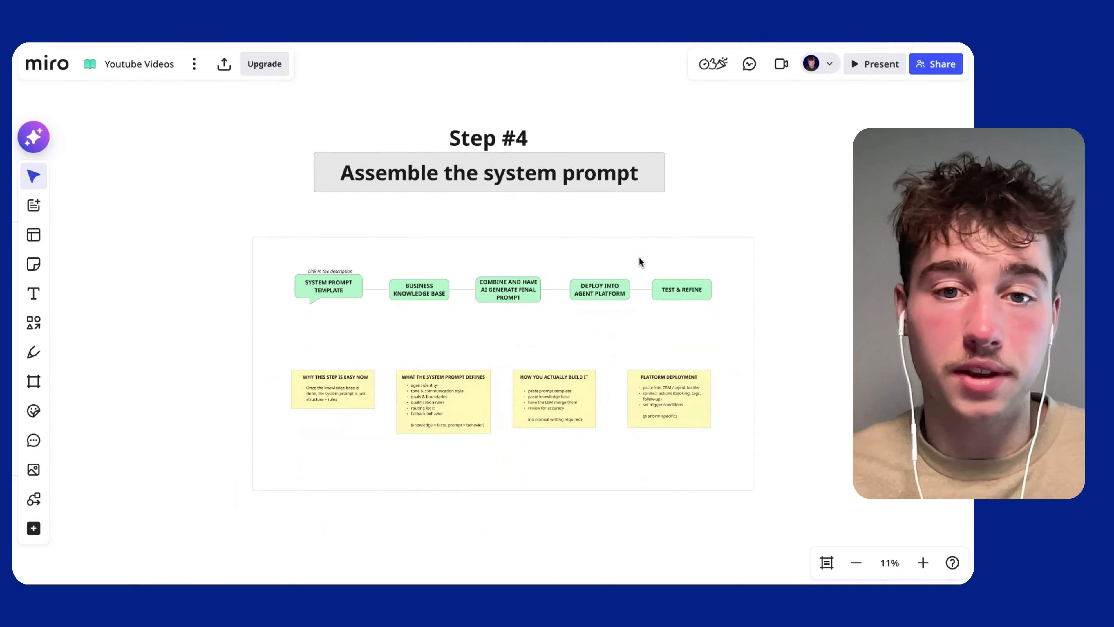
scroll(614, 219, "right", 10)
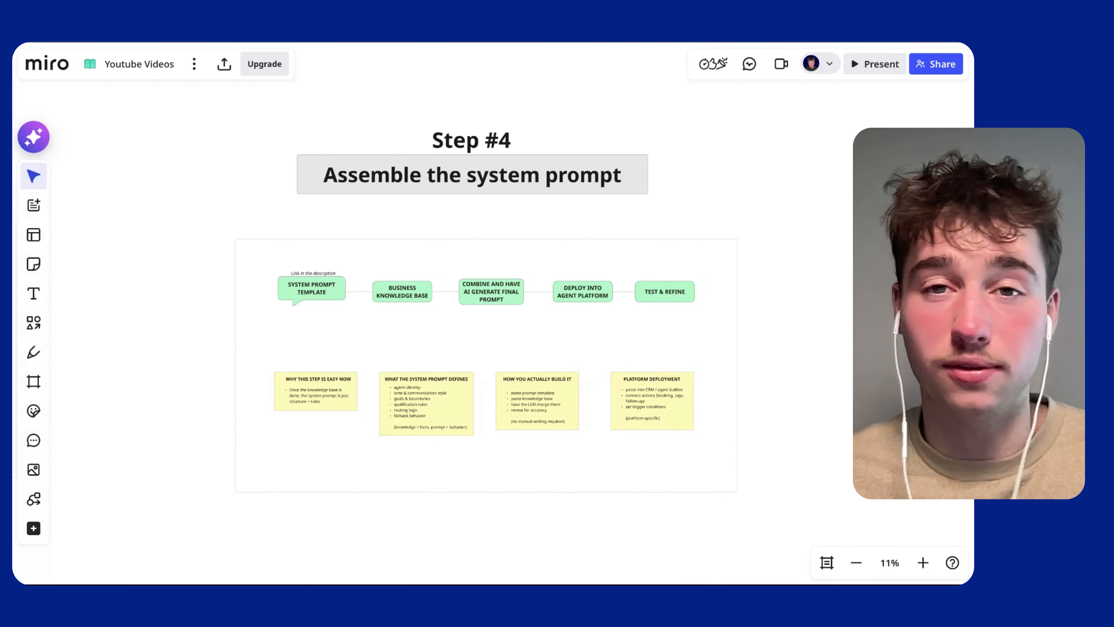
scroll(614, 215, "up", 4)
scroll(469, 291, "down", 5)
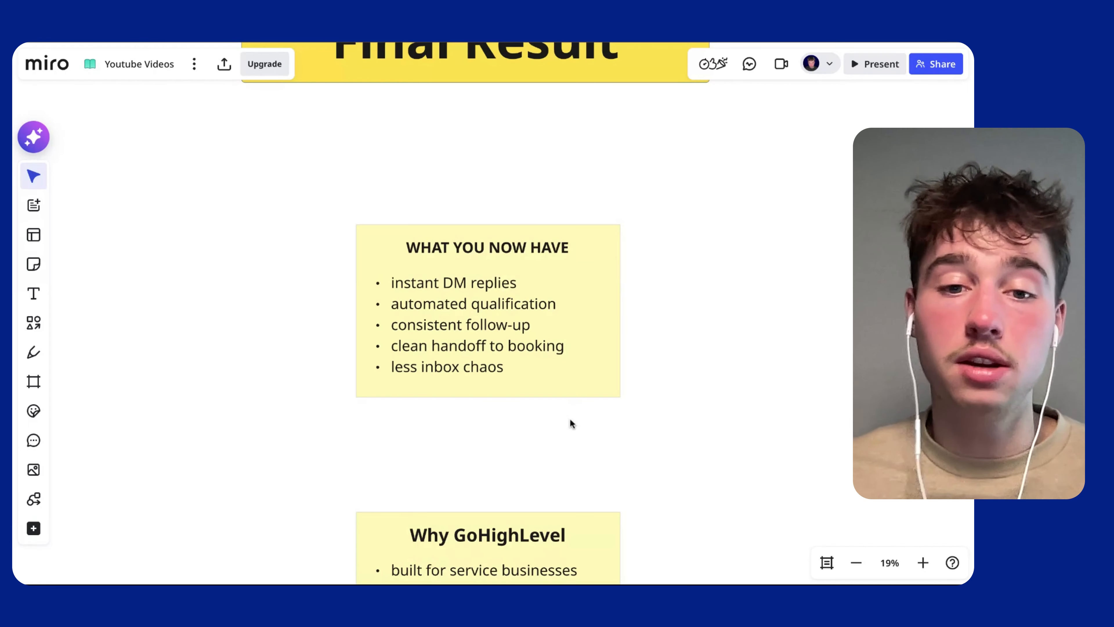
scroll(576, 443, "down", 6)
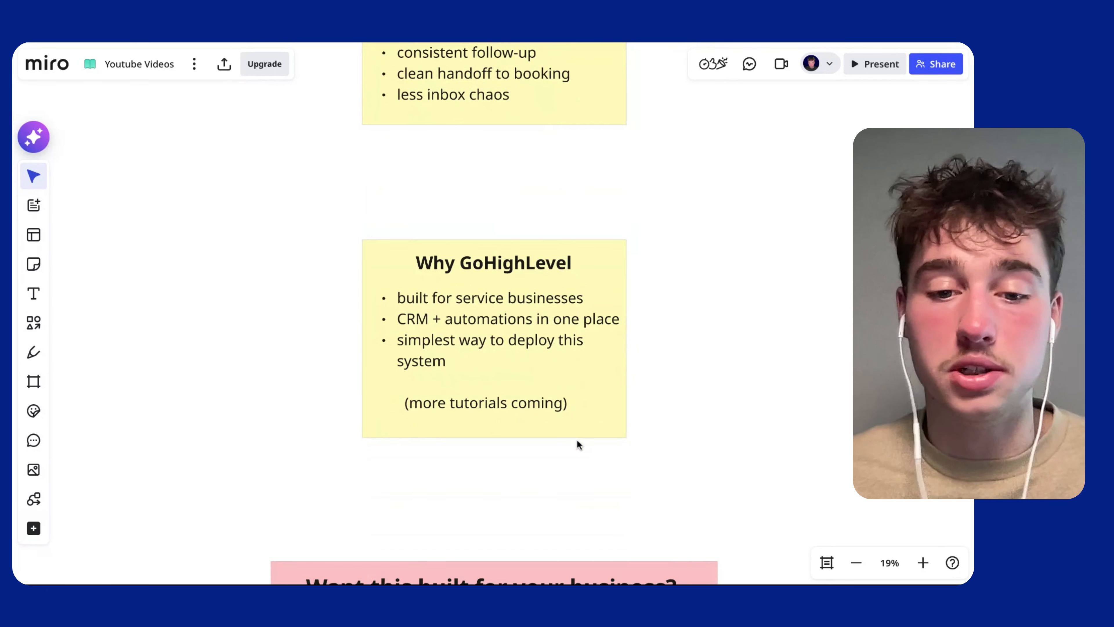
scroll(580, 408, "up", 3)
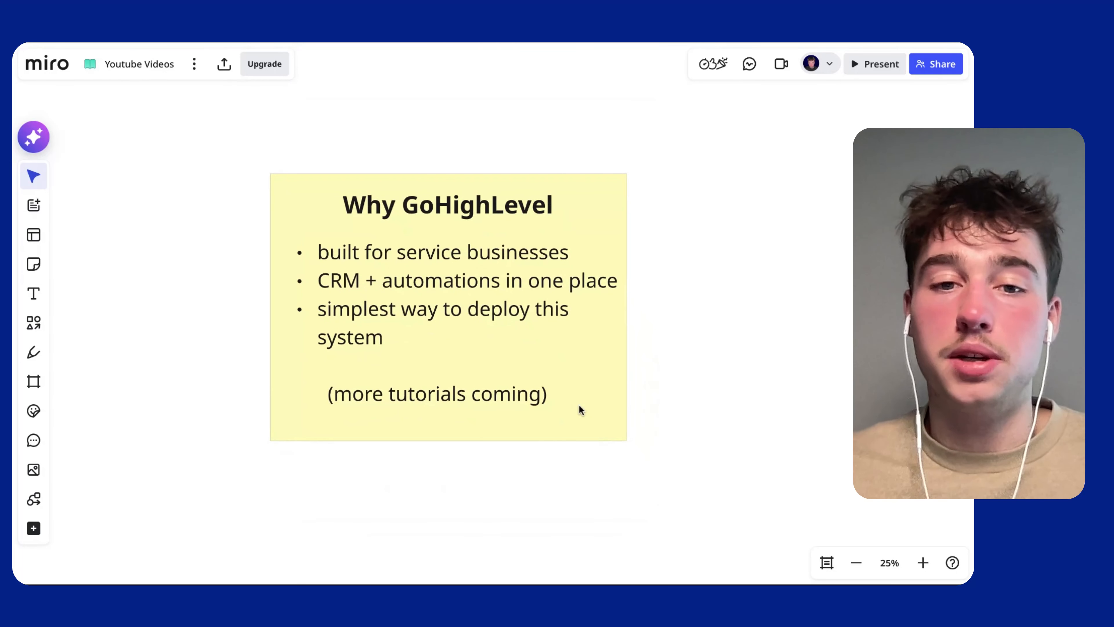